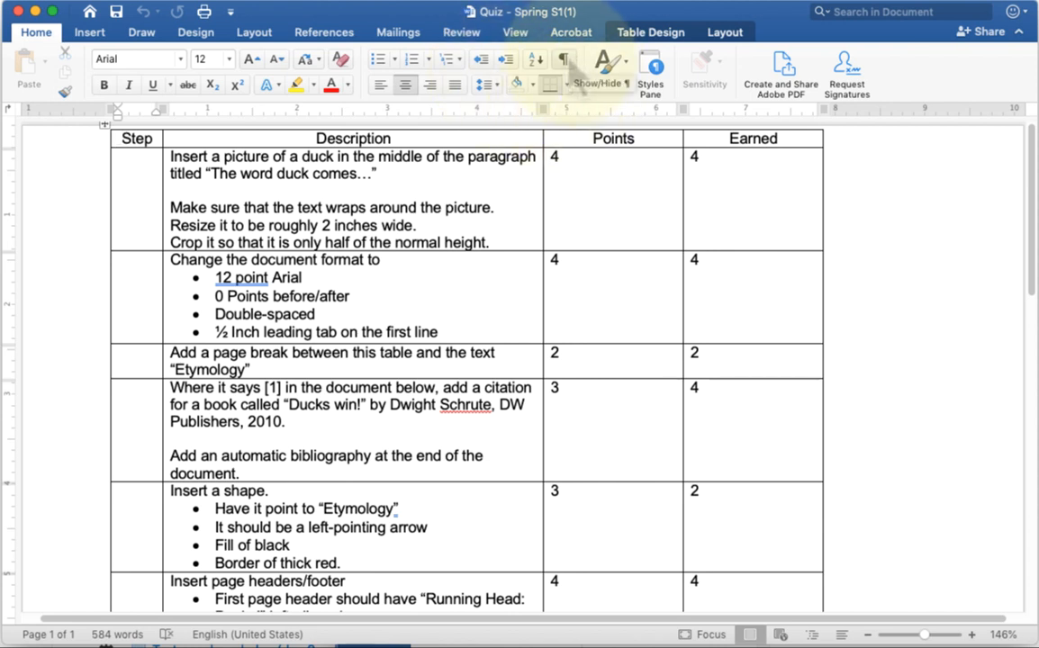
Step: Show the formatting marks, add several spaces on the blank line between the table and "Etymology", and select that line
{"action": "left_click", "coordinate": [565, 62]}
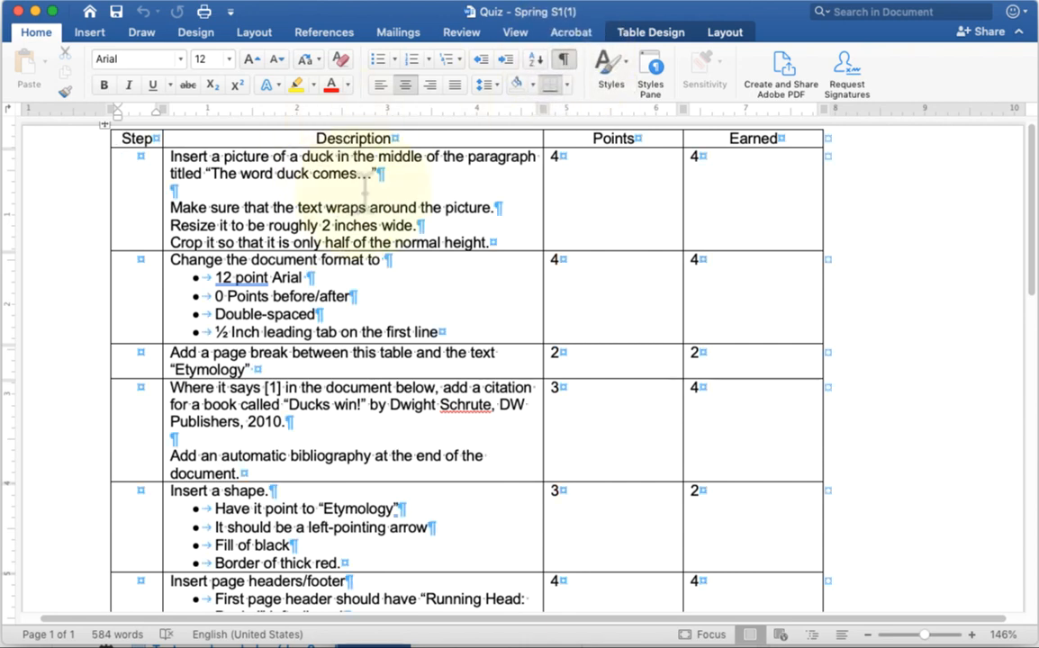
{"action": "scroll", "coordinate": [417, 314], "scroll_direction": "down", "scroll_amount": 5}
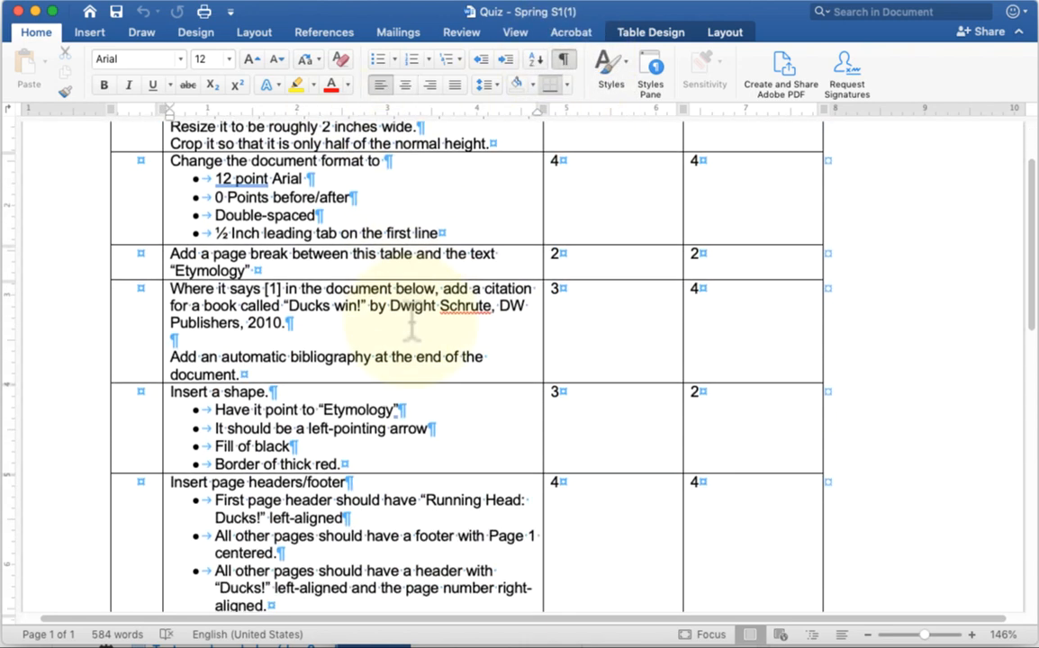
{"action": "scroll", "coordinate": [409, 314], "scroll_direction": "down", "scroll_amount": 3}
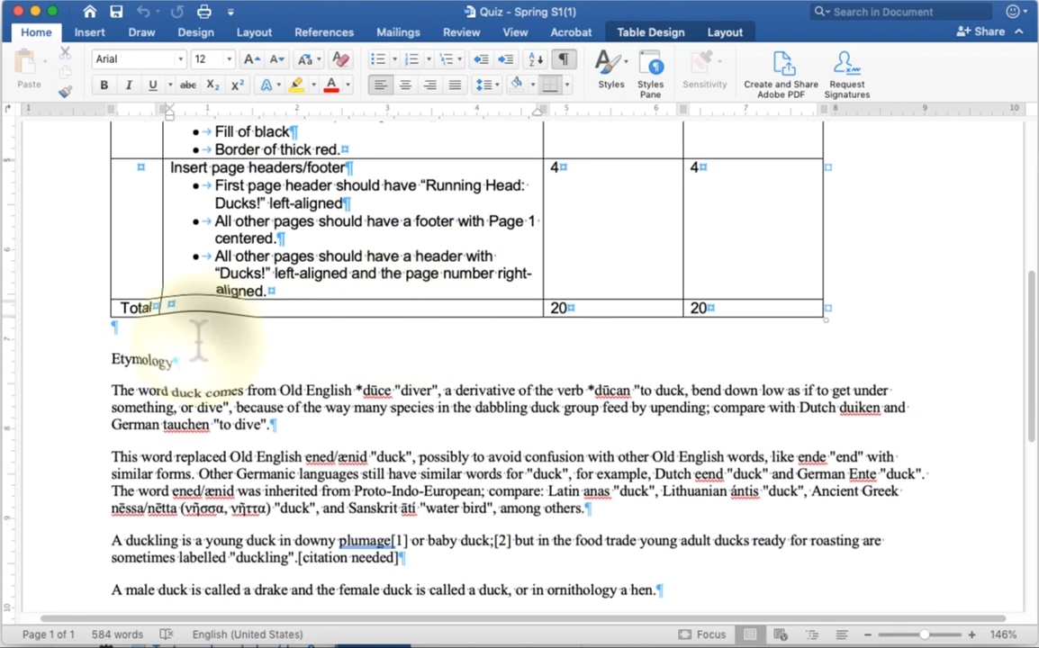
{"action": "left_click", "coordinate": [198, 333]}
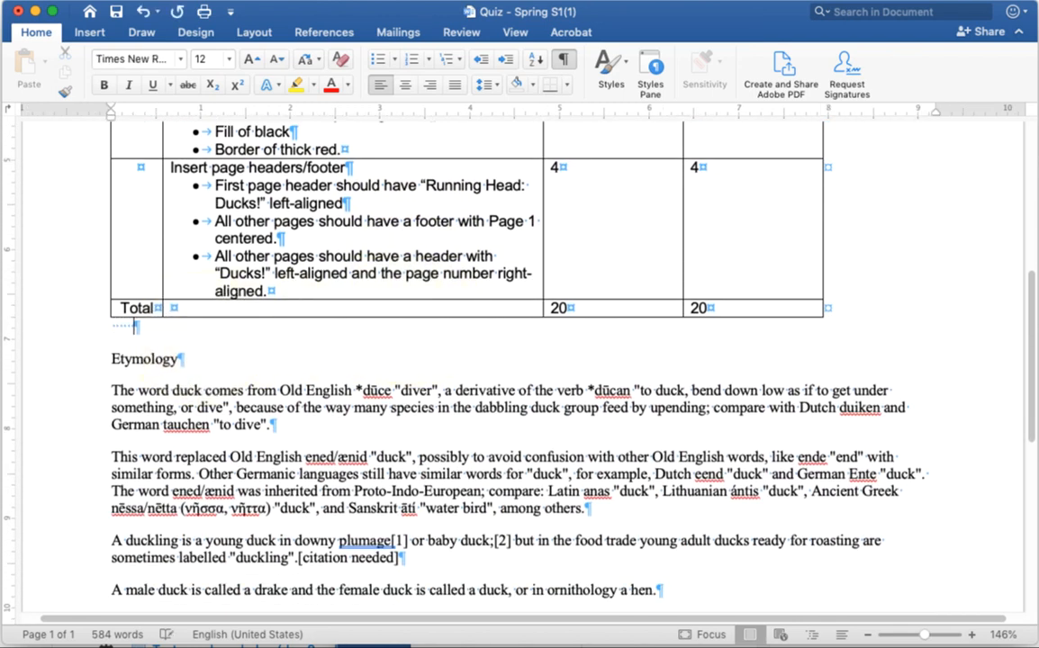
{"action": "left_click", "coordinate": [76, 331]}
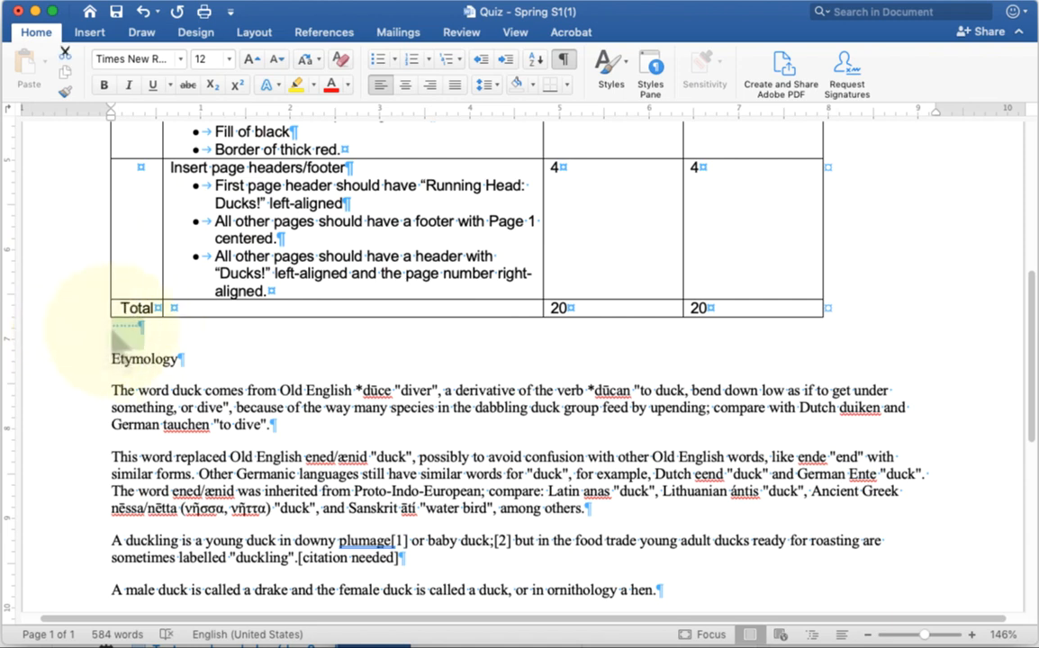
Step: Turn the formatting marks off and back on, placing the insertion point after "Etymology" in between
{"action": "left_click", "coordinate": [563, 60]}
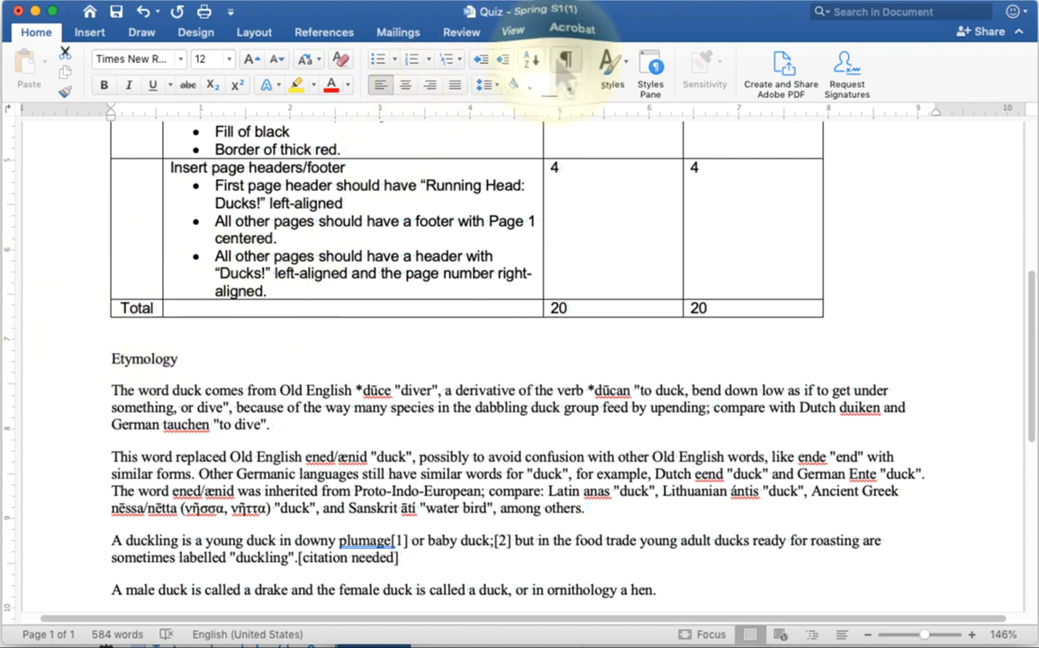
{"action": "left_click", "coordinate": [250, 355]}
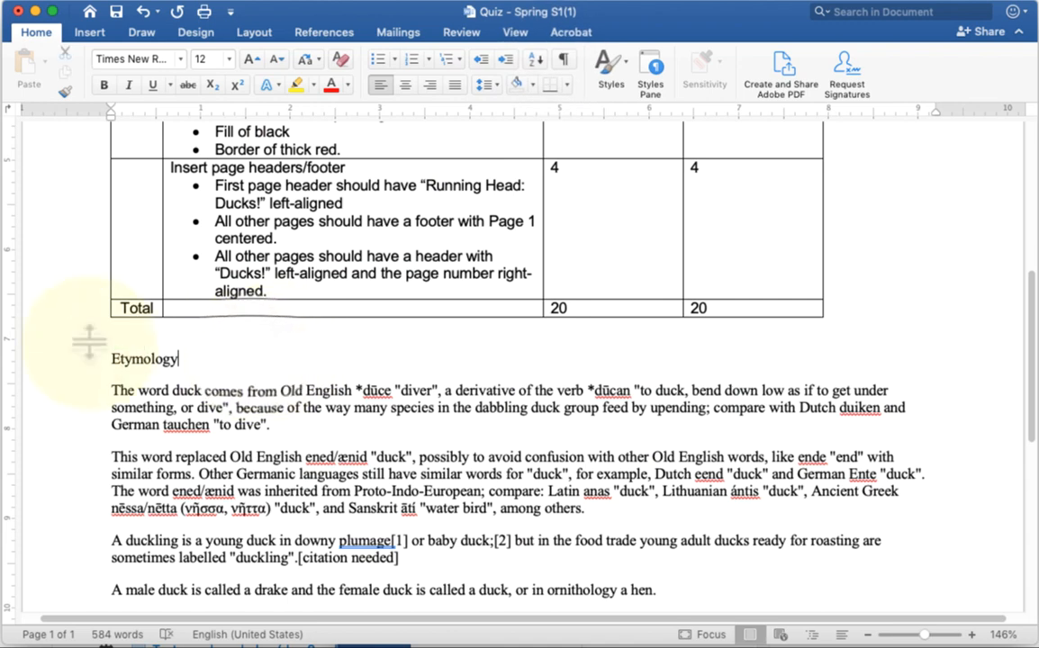
{"action": "left_click", "coordinate": [562, 60]}
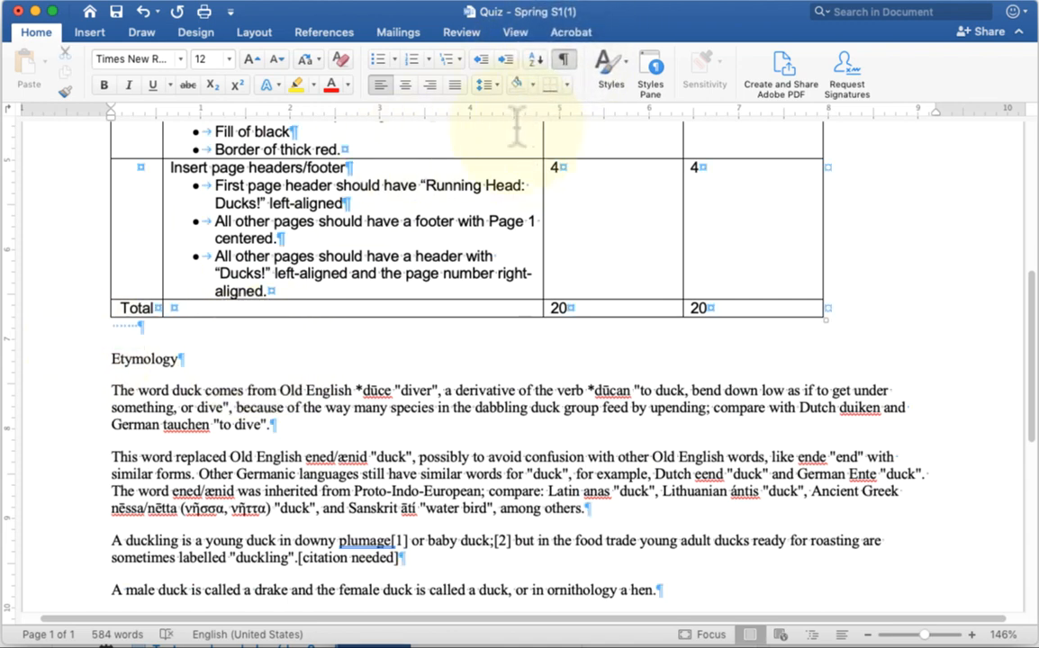
Step: Hide the ruler and show it again
{"action": "left_click", "coordinate": [513, 33]}
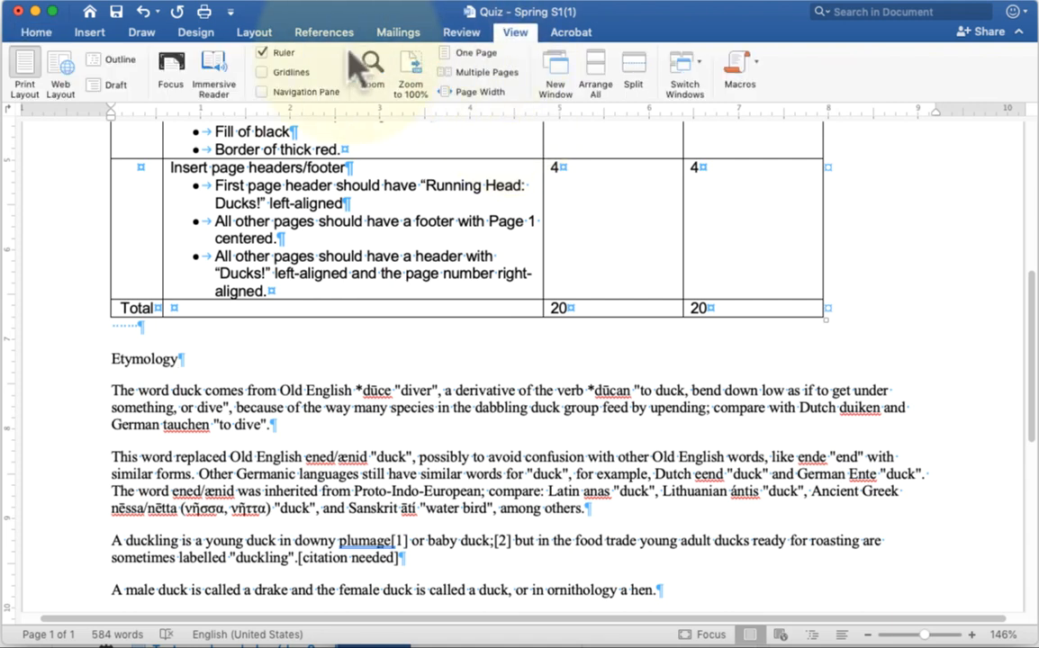
{"action": "left_click", "coordinate": [263, 54]}
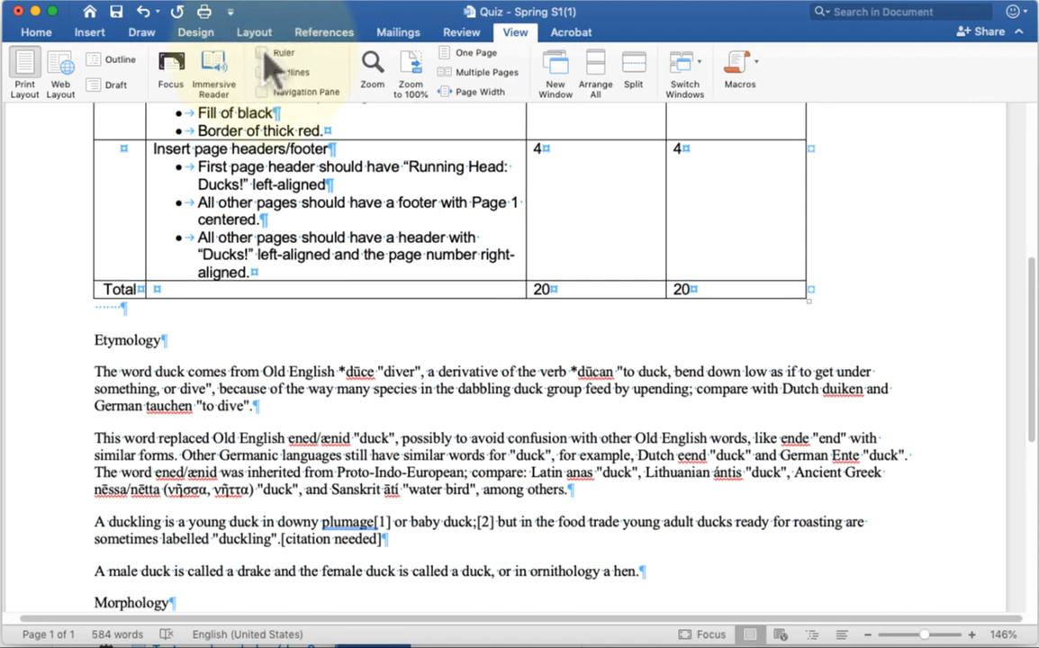
{"action": "left_click", "coordinate": [263, 55]}
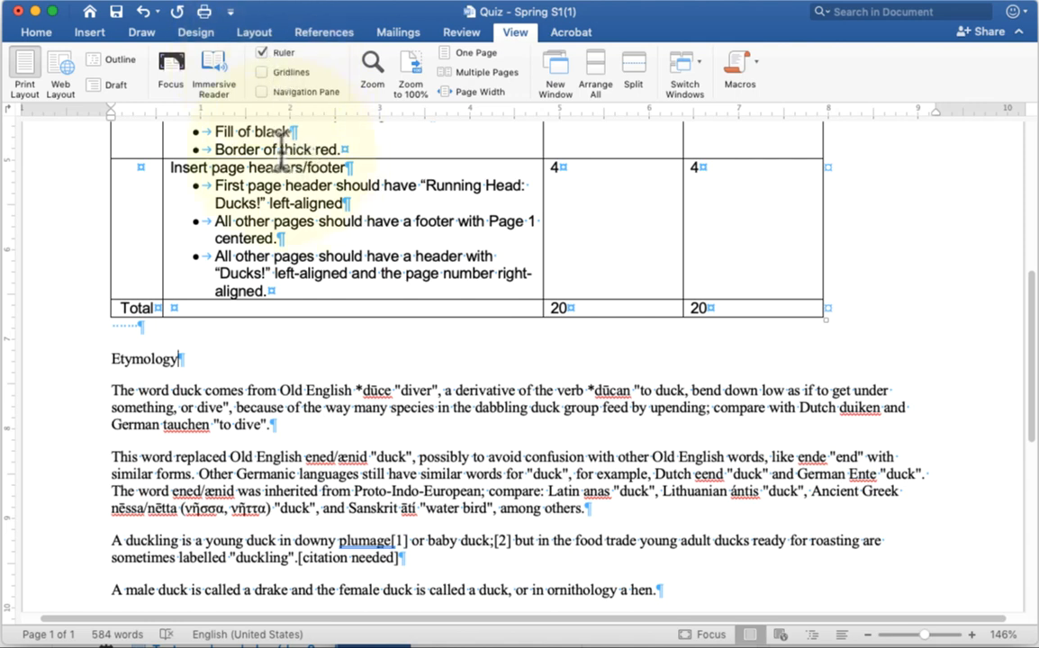
{"action": "left_click", "coordinate": [36, 31]}
Step: Review the table's first task and highlight its instructions on wrapping, resizing and cropping the picture
{"action": "scroll", "coordinate": [302, 394], "scroll_direction": "up", "scroll_amount": 5}
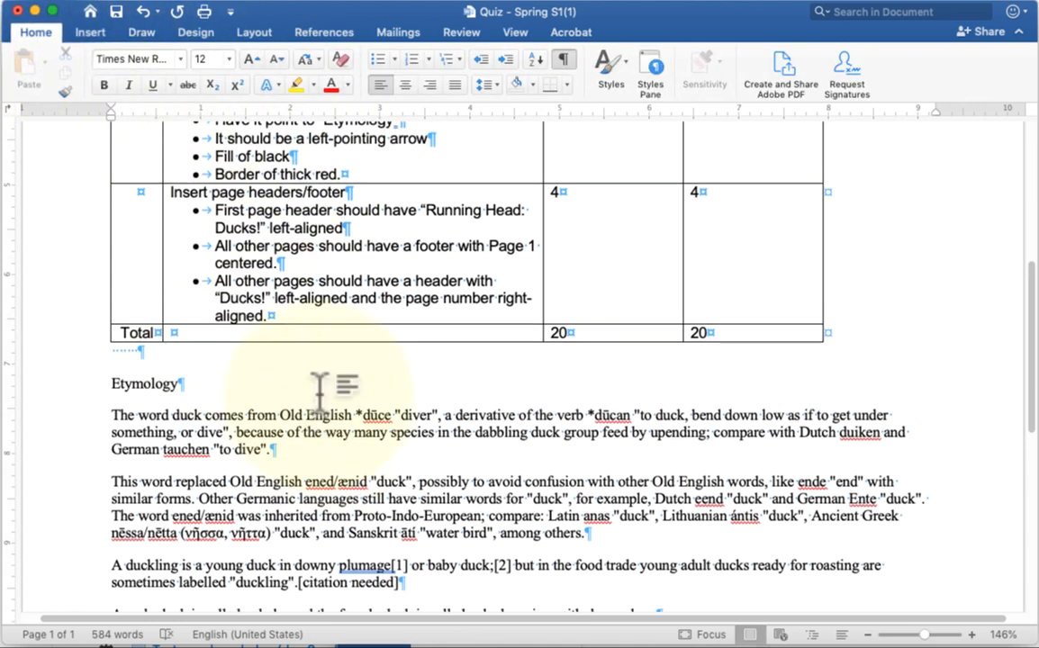
{"action": "scroll", "coordinate": [321, 393], "scroll_direction": "up", "scroll_amount": 5}
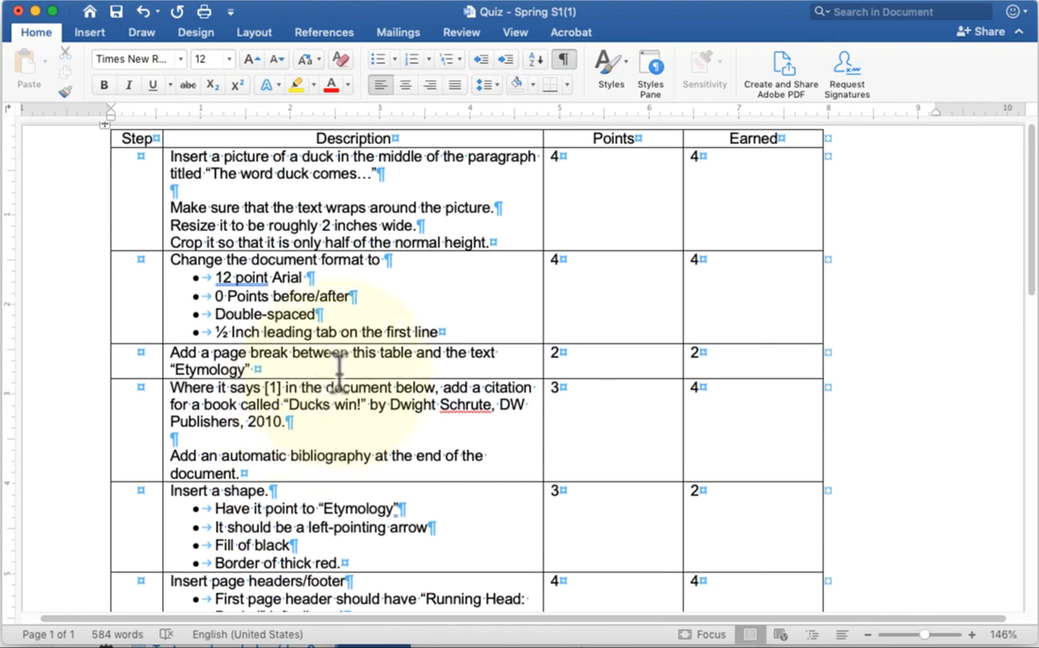
{"action": "left_click", "coordinate": [49, 174]}
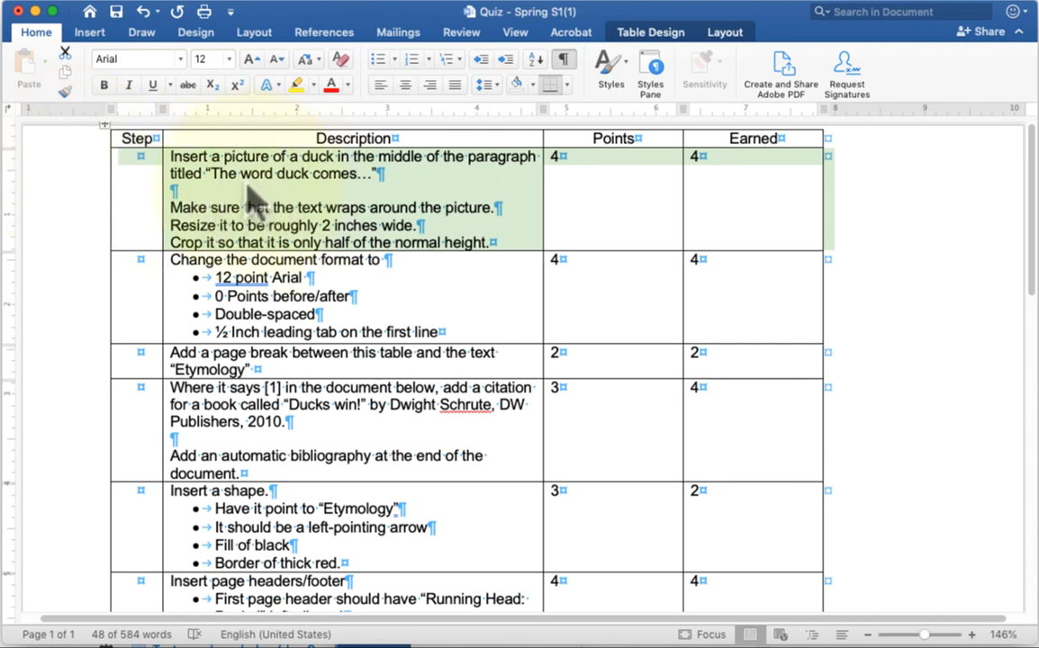
{"action": "left_click", "coordinate": [300, 218]}
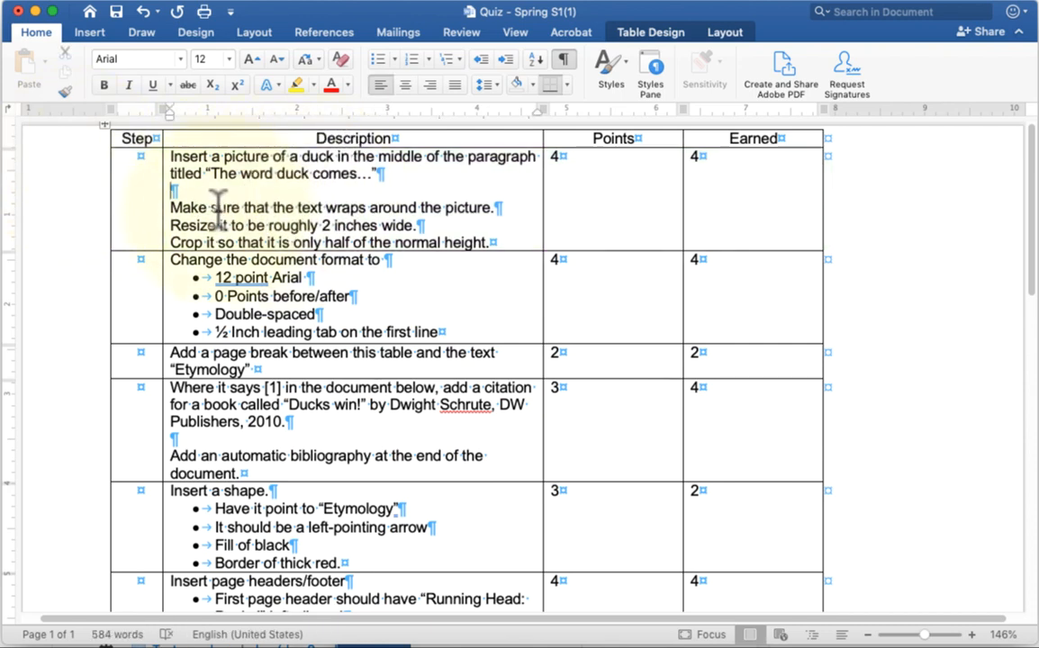
{"action": "left_click_drag", "start_coordinate": [172, 206], "coordinate": [494, 243]}
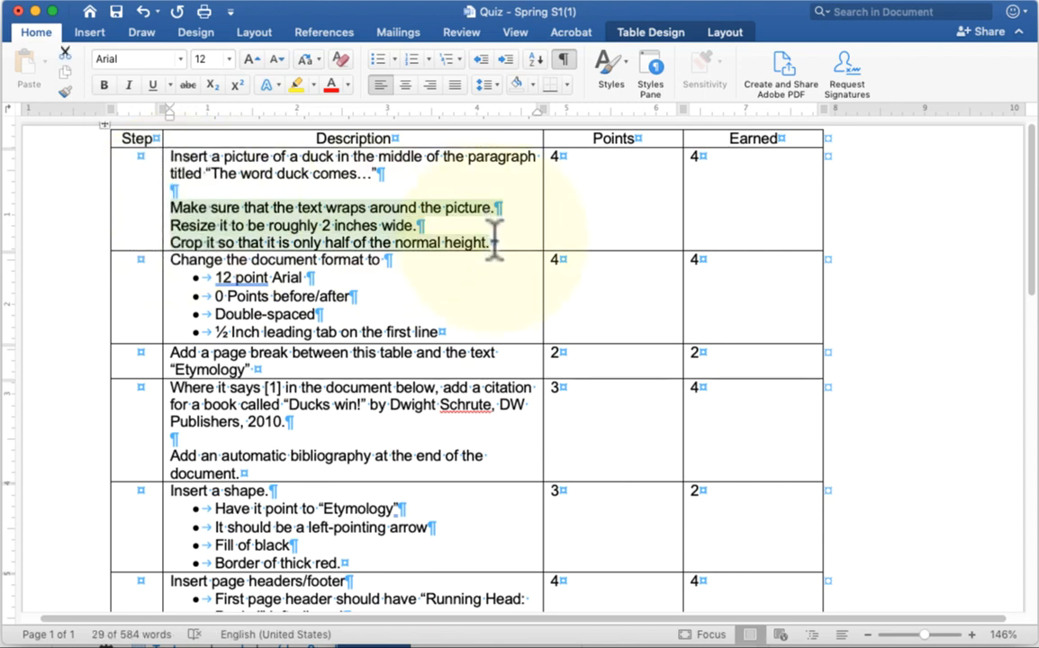
Step: Place the insertion point at the start of the paragraph beginning "The word duck comes" for inserting a picture
{"action": "scroll", "coordinate": [494, 241], "scroll_direction": "down", "scroll_amount": 15}
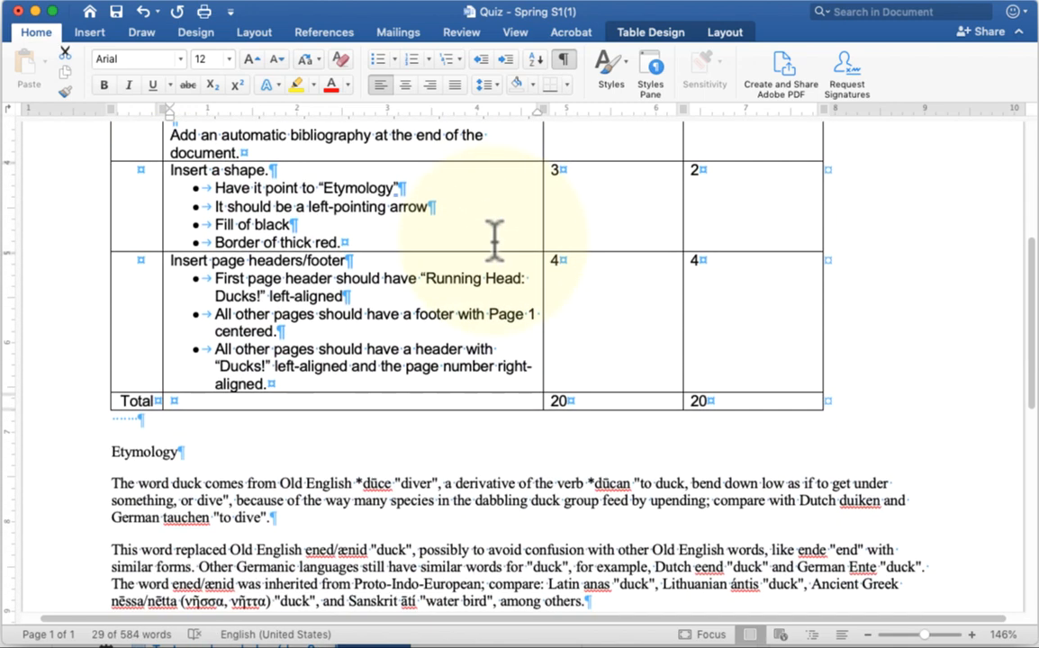
{"action": "left_click", "coordinate": [112, 286]}
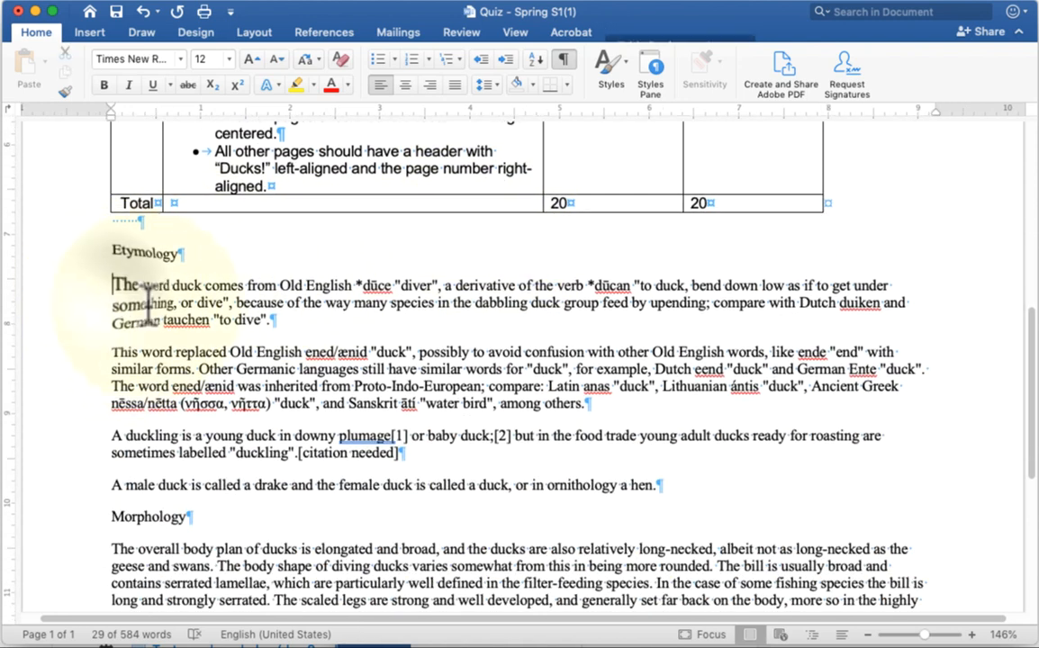
{"action": "left_click", "coordinate": [90, 35]}
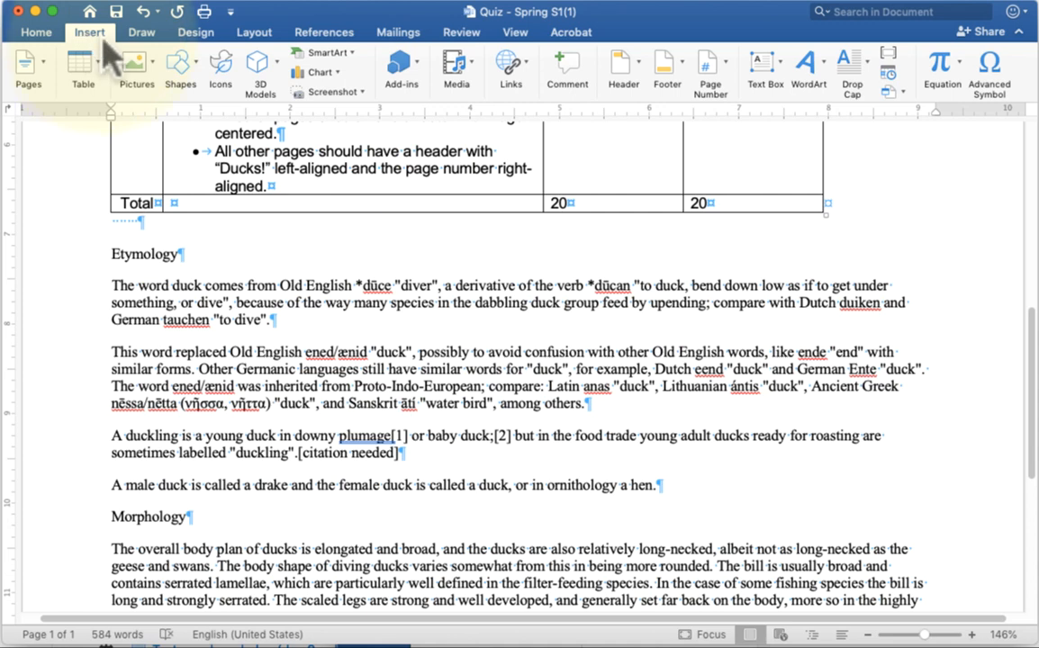
{"action": "left_click", "coordinate": [449, 68]}
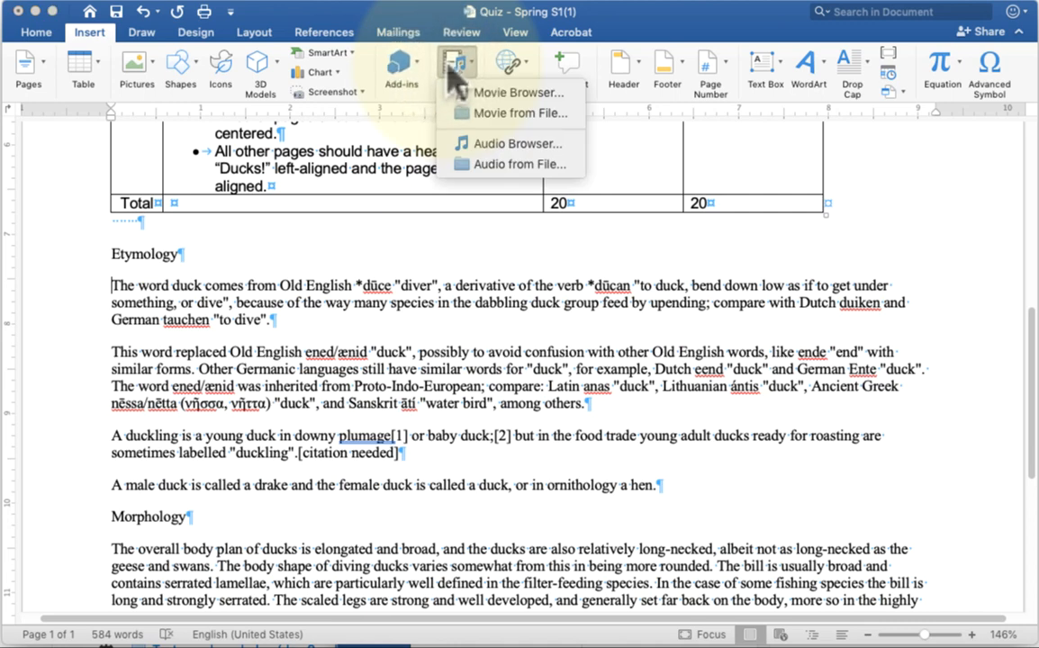
{"action": "left_click", "coordinate": [450, 67]}
{"action": "left_click", "coordinate": [518, 74]}
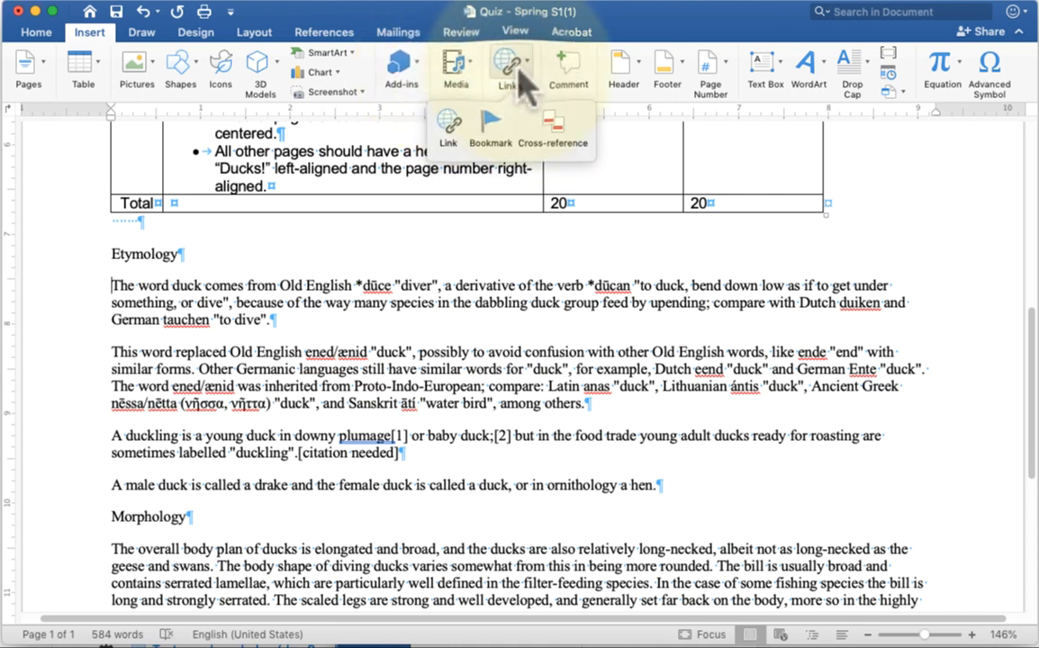
{"action": "left_click", "coordinate": [521, 79]}
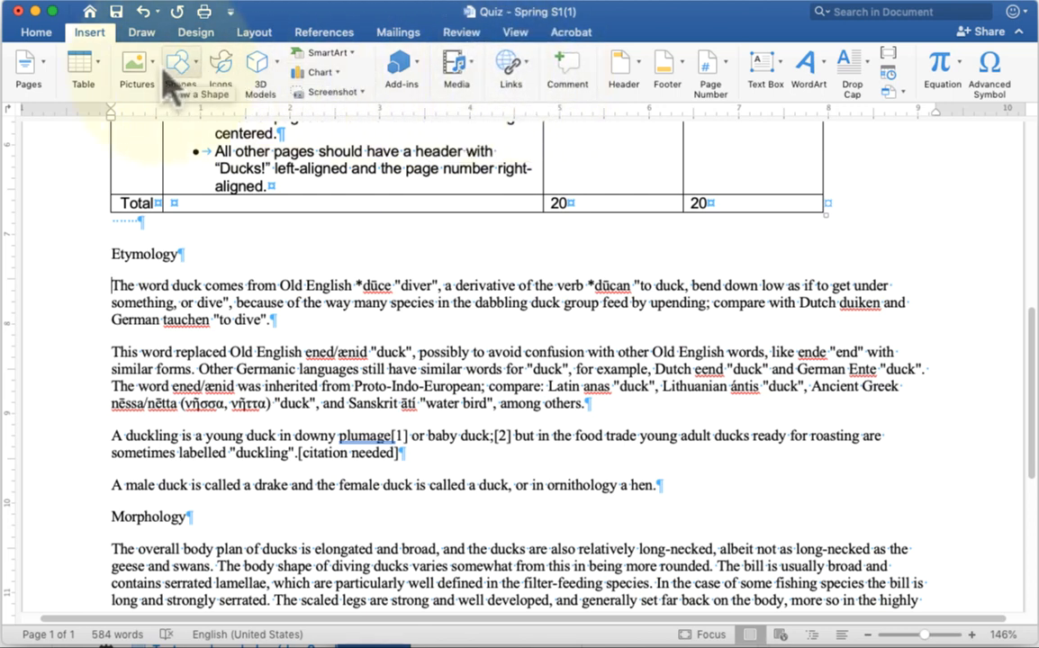
Step: Search the online pictures for "duck" and insert the photo of a white duck walking on grass
{"action": "left_click", "coordinate": [137, 67]}
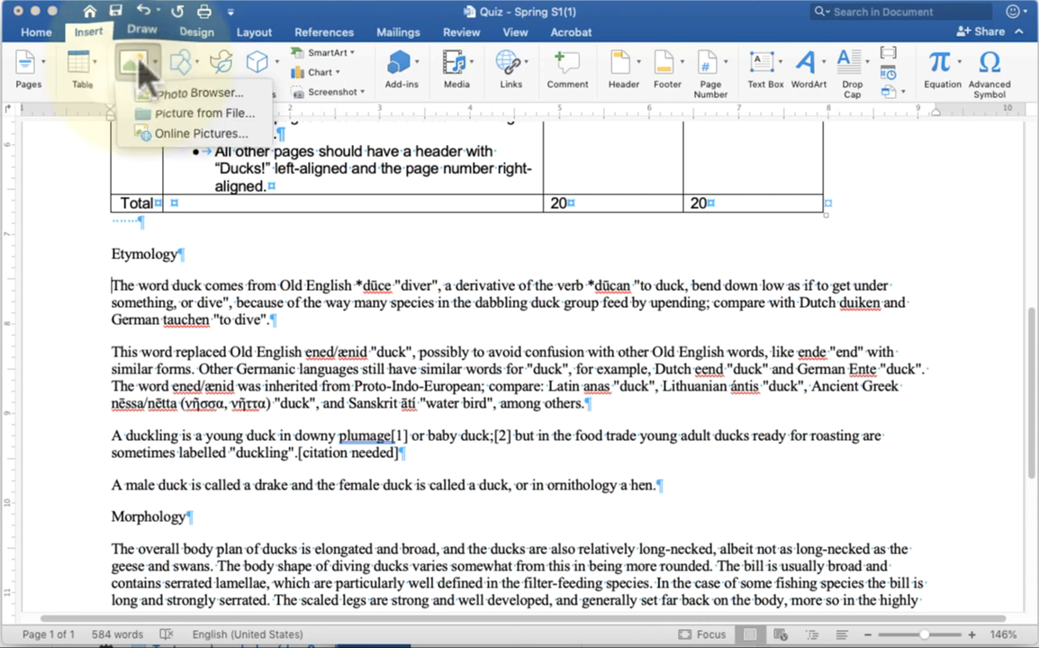
{"action": "left_click", "coordinate": [144, 153]}
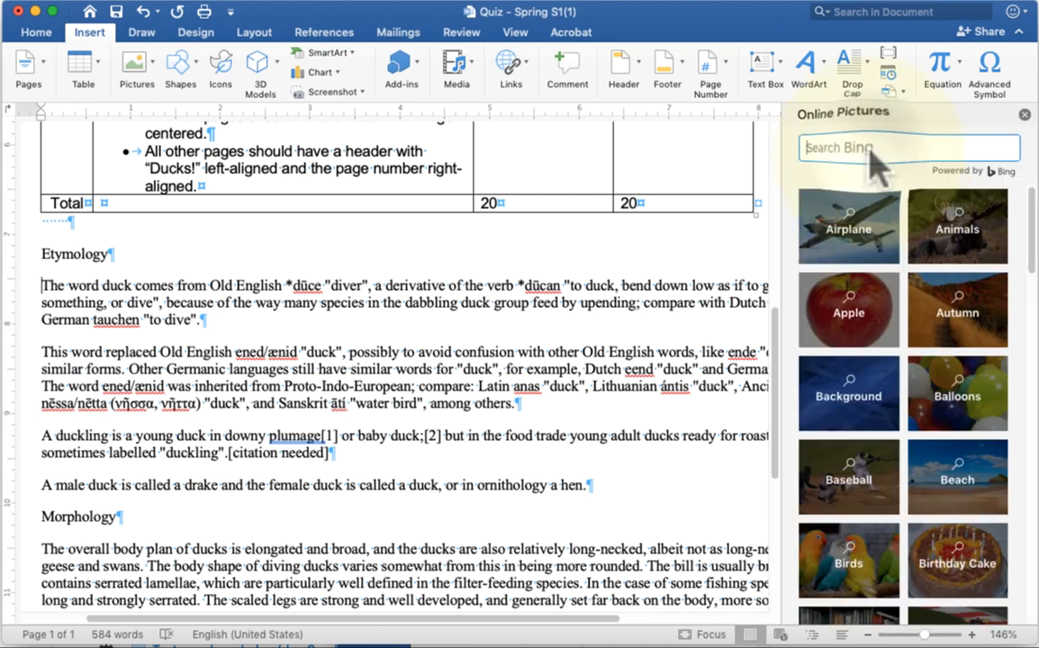
{"action": "type", "text": "duck"}
{"action": "key", "text": "Return"}
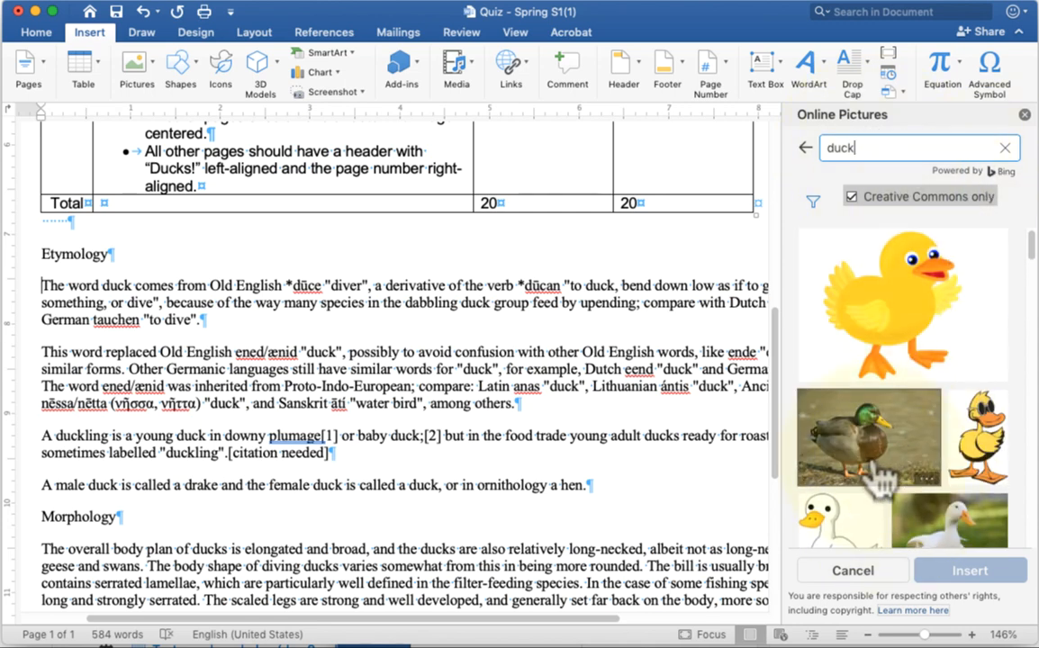
{"action": "scroll", "coordinate": [877, 481], "scroll_direction": "down", "scroll_amount": 5}
{"action": "left_click", "coordinate": [950, 364]}
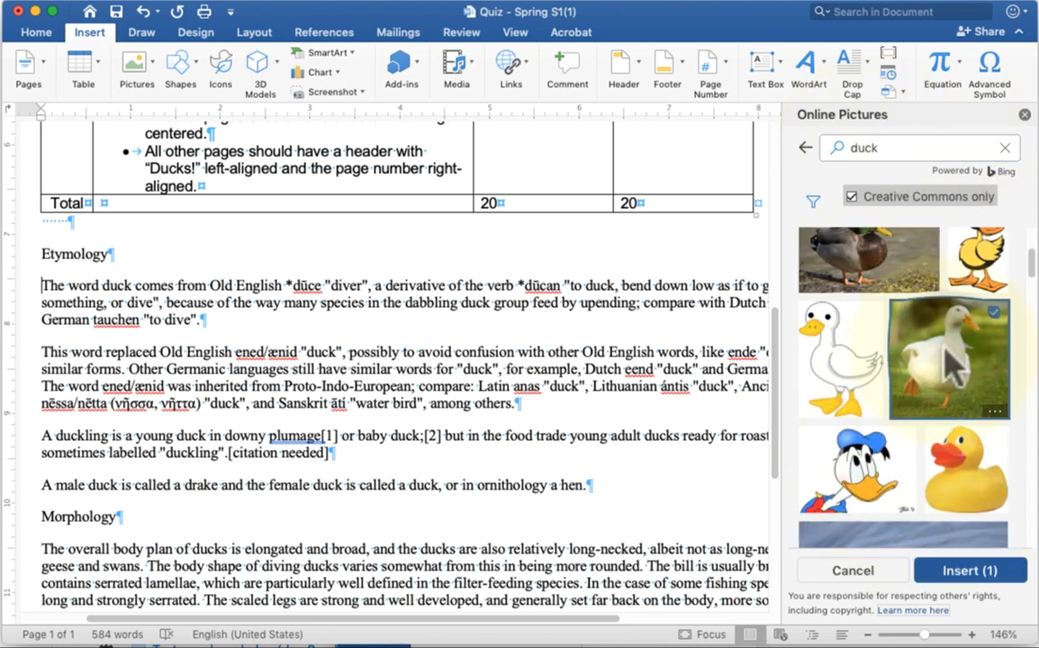
{"action": "left_click", "coordinate": [957, 576]}
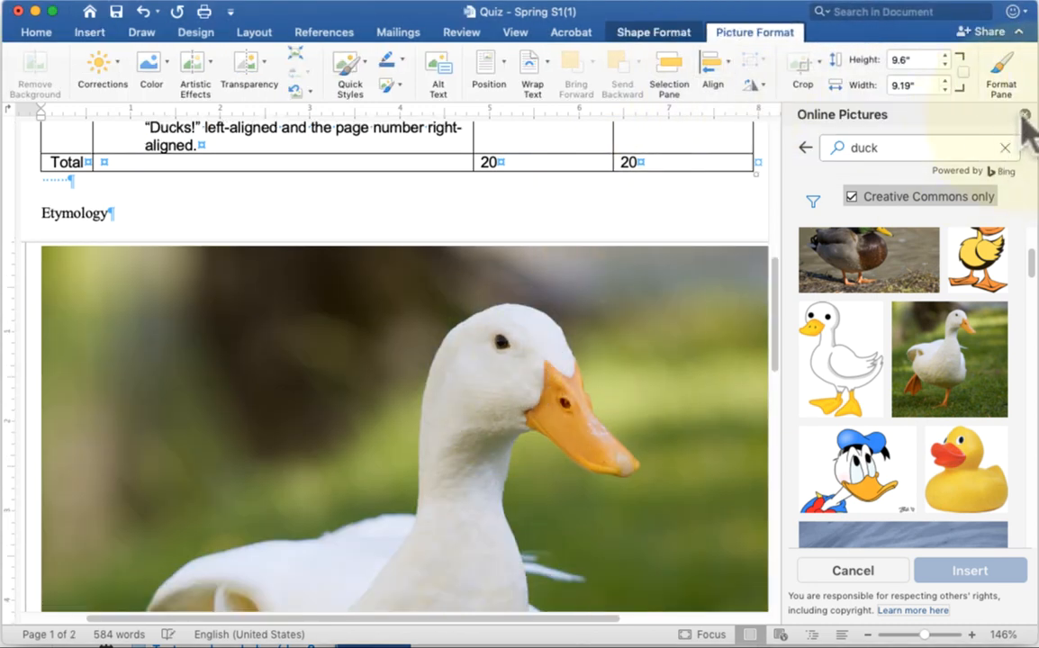
{"action": "left_click", "coordinate": [1024, 114]}
Step: Resize the duck photo alone inside its frame, first to about 7.29 inches and then to about 8.06 inches square
{"action": "scroll", "coordinate": [784, 471], "scroll_direction": "down", "scroll_amount": 5}
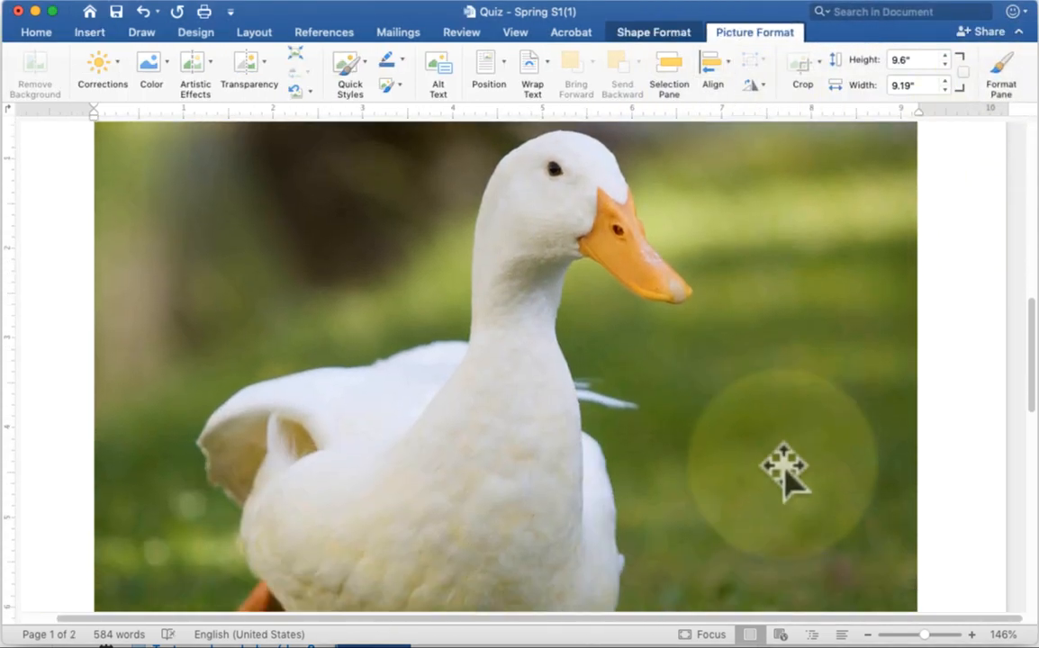
{"action": "scroll", "coordinate": [784, 464], "scroll_direction": "down", "scroll_amount": 8}
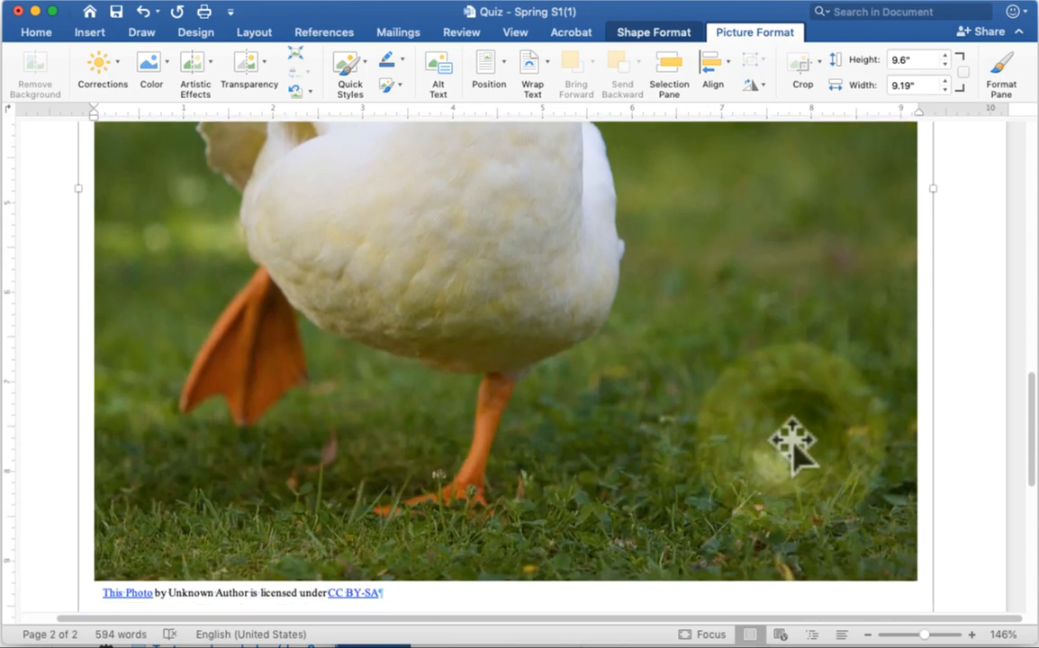
{"action": "left_click", "coordinate": [911, 410]}
{"action": "scroll", "coordinate": [900, 450], "scroll_direction": "down", "scroll_amount": 4}
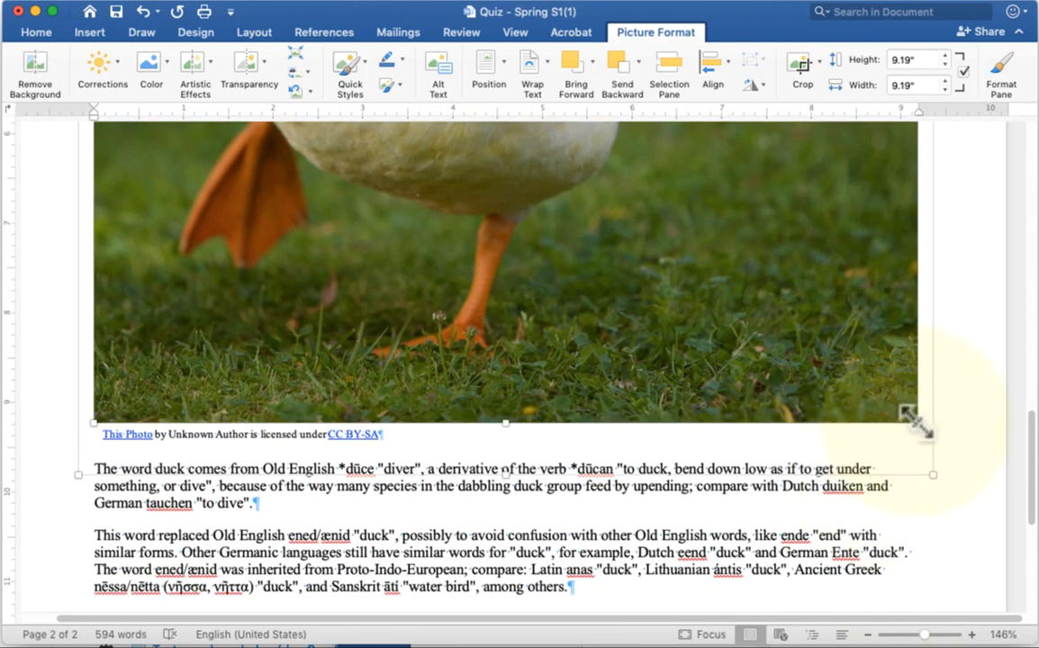
{"action": "left_click_drag", "start_coordinate": [916, 412], "coordinate": [666, 250]}
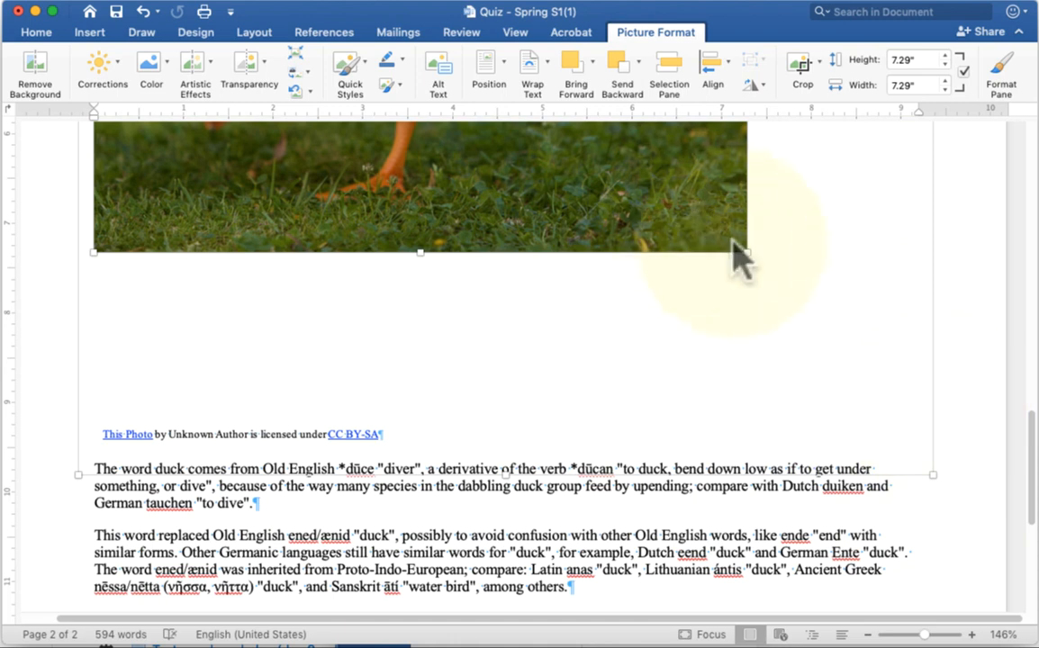
{"action": "left_click_drag", "start_coordinate": [742, 252], "coordinate": [799, 323]}
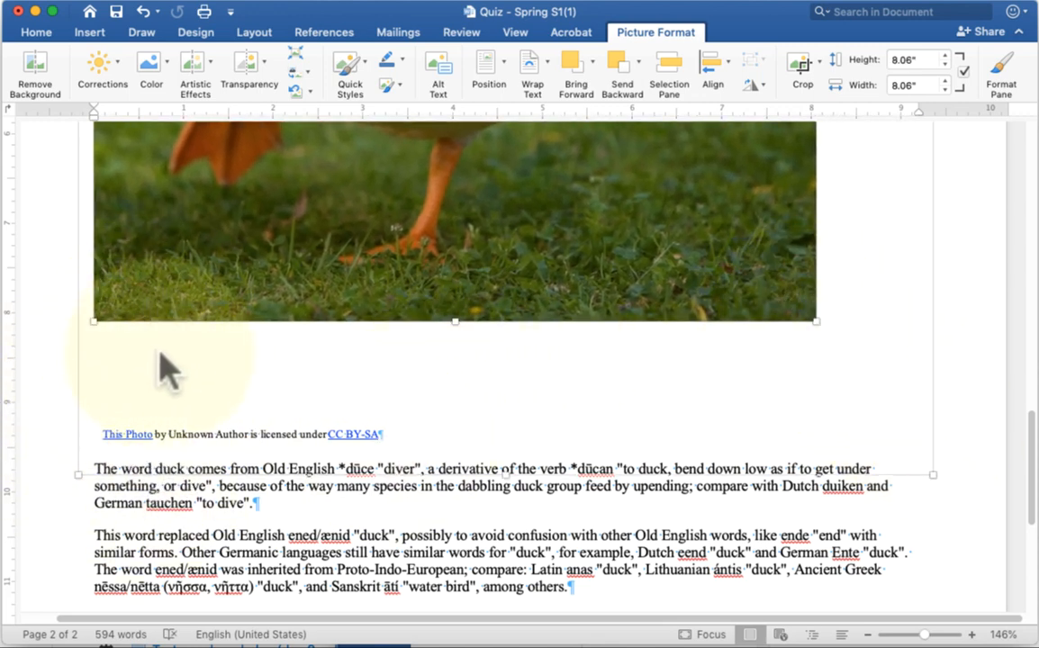
Step: Enlarge the duck photo to about 9.12 inches square so it reaches down to its licence caption
{"action": "left_click", "coordinate": [206, 432]}
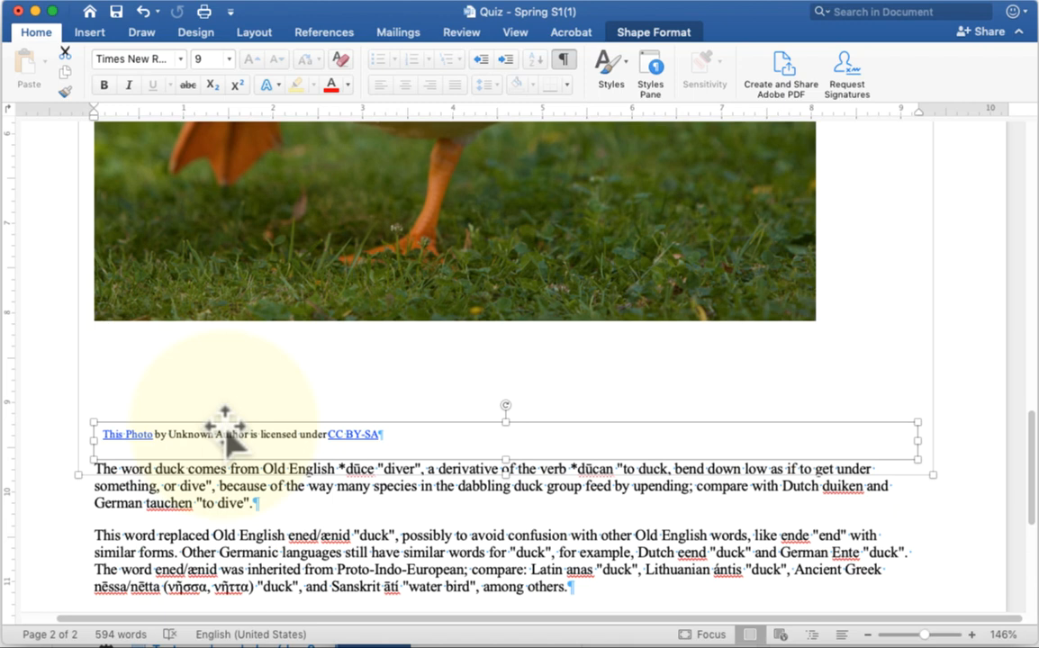
{"action": "left_click", "coordinate": [522, 311]}
{"action": "left_click_drag", "start_coordinate": [814, 322], "coordinate": [918, 418]}
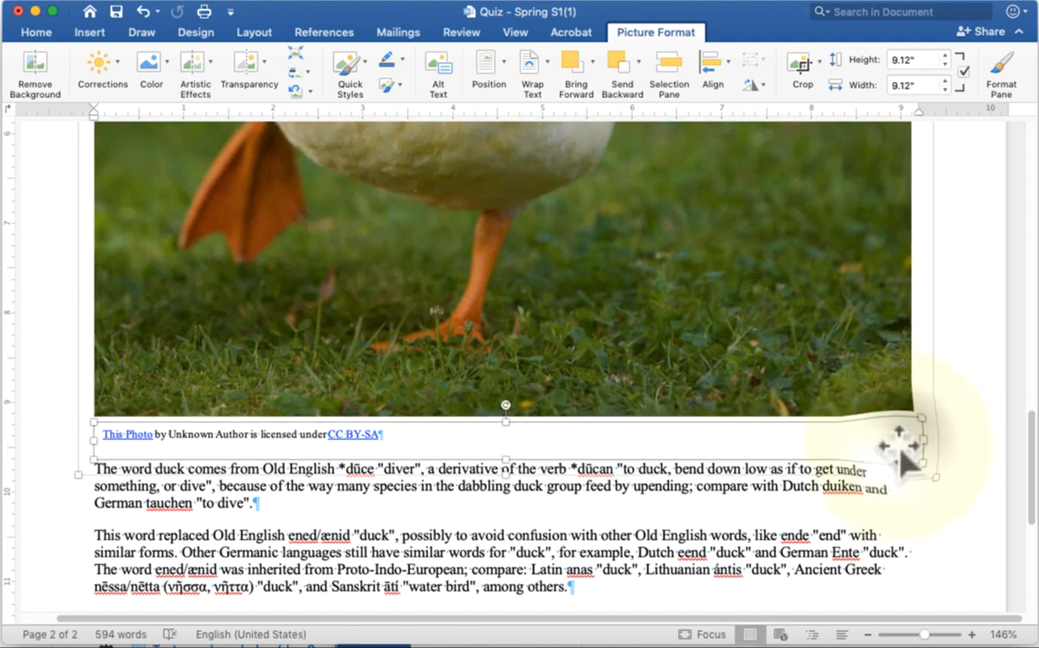
Step: Scale down the whole duck picture frame from its outer corners, shrinking the photo along with its licence caption area
{"action": "left_click", "coordinate": [916, 459]}
{"action": "left_click", "coordinate": [935, 478]}
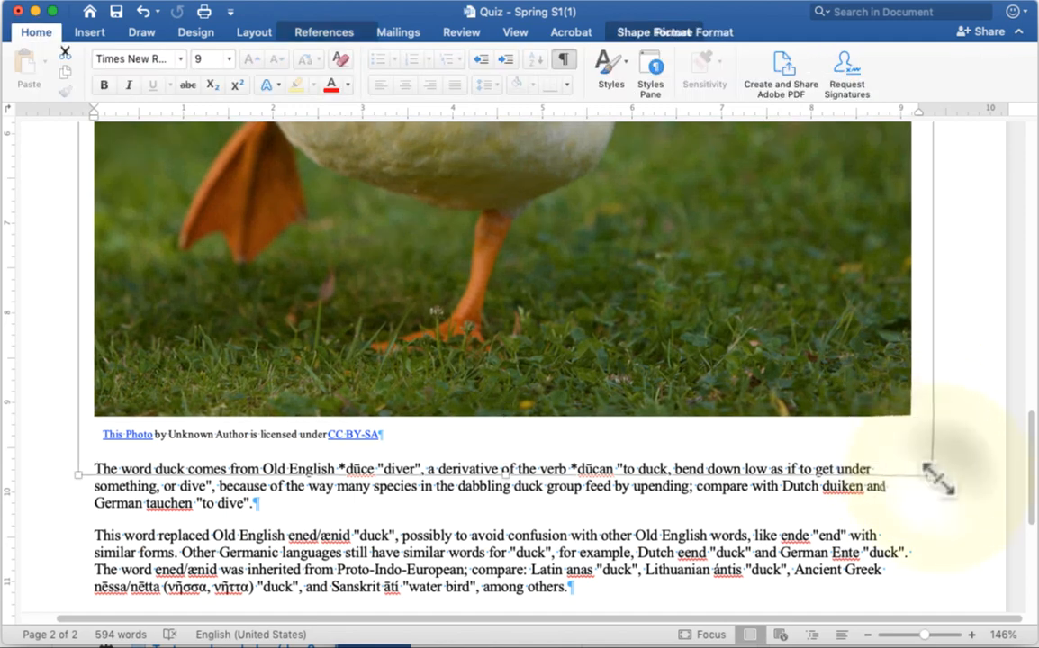
{"action": "left_click_drag", "start_coordinate": [927, 475], "coordinate": [598, 225]}
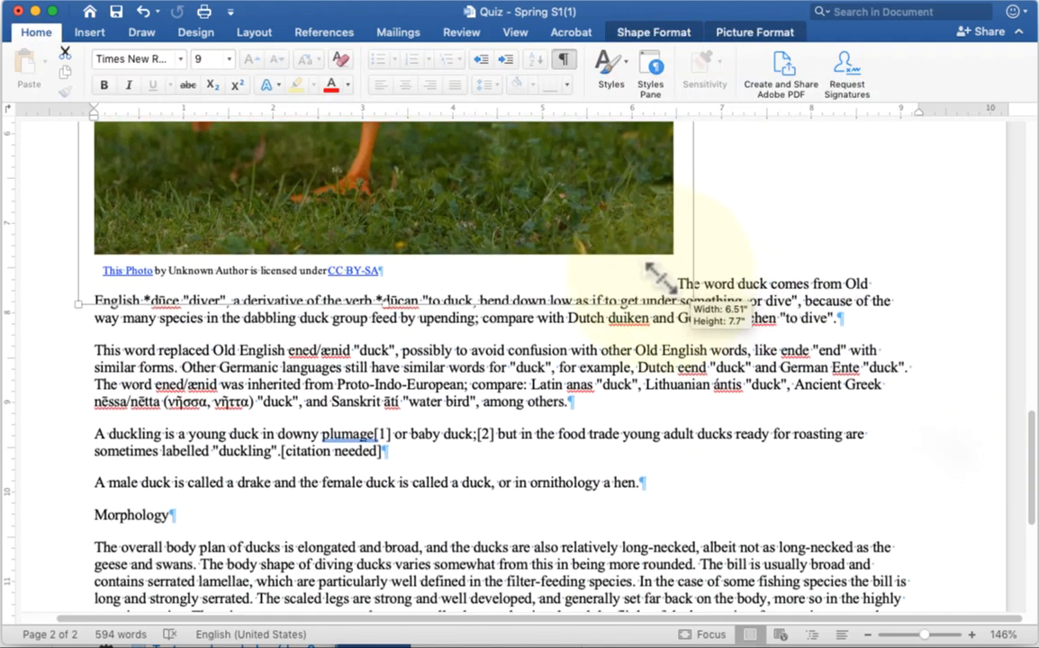
{"action": "scroll", "coordinate": [594, 225], "scroll_direction": "up", "scroll_amount": 4}
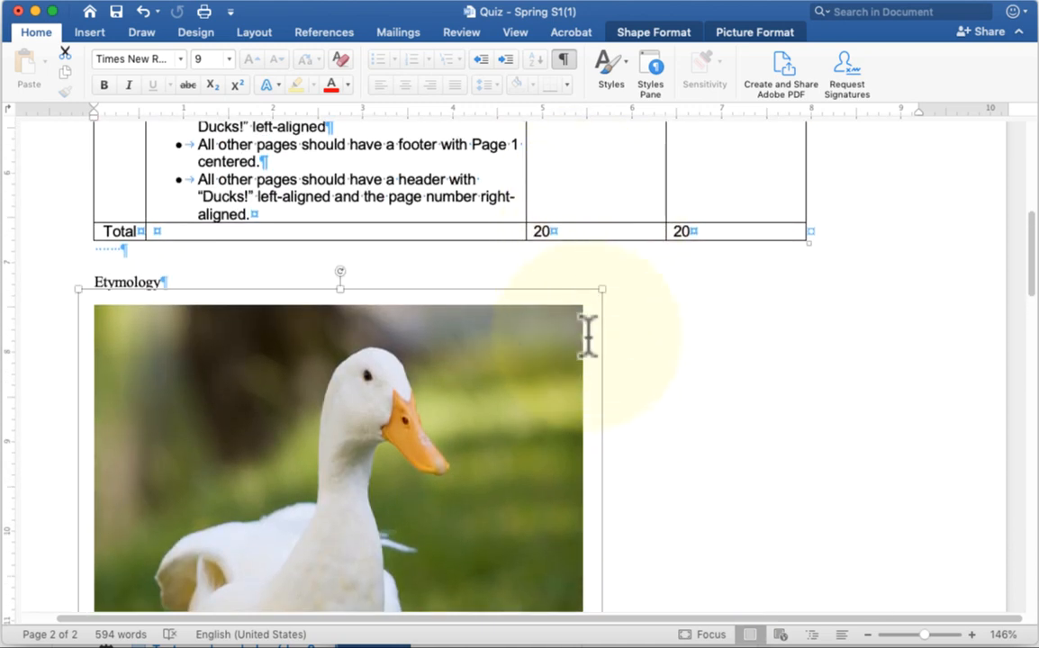
{"action": "left_click_drag", "start_coordinate": [601, 293], "coordinate": [468, 353]}
{"action": "scroll", "coordinate": [302, 405], "scroll_direction": "down", "scroll_amount": 5}
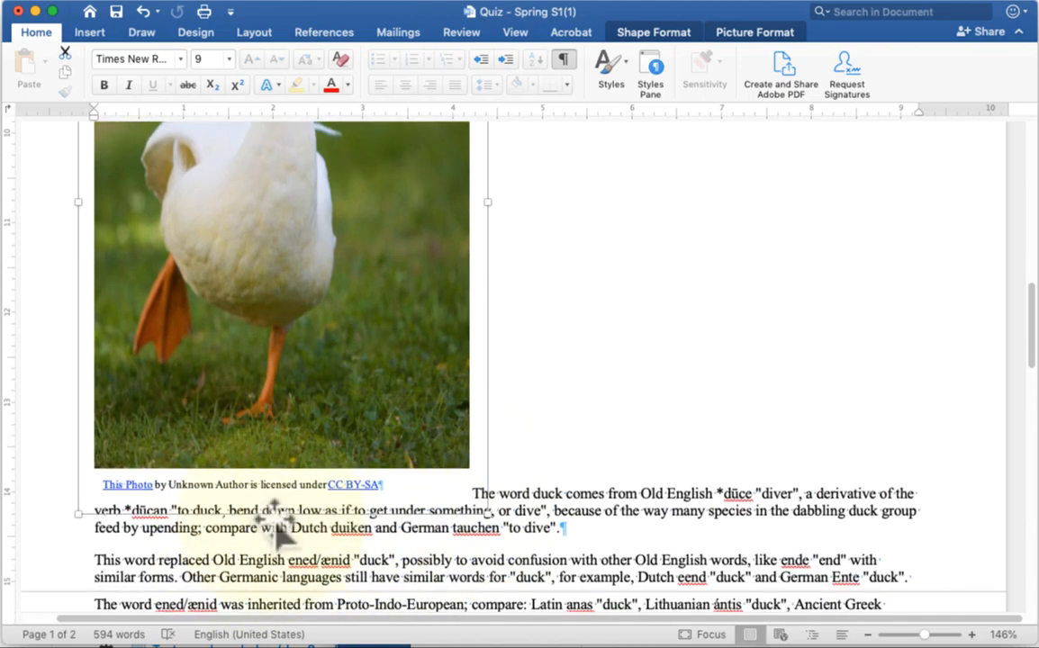
Step: Reduce the picture frame further to about 2.88 inches high by 3.5 inches wide and adjust the duck photo inside it
{"action": "left_click_drag", "start_coordinate": [282, 514], "coordinate": [275, 303]}
{"action": "scroll", "coordinate": [324, 278], "scroll_direction": "up", "scroll_amount": 5}
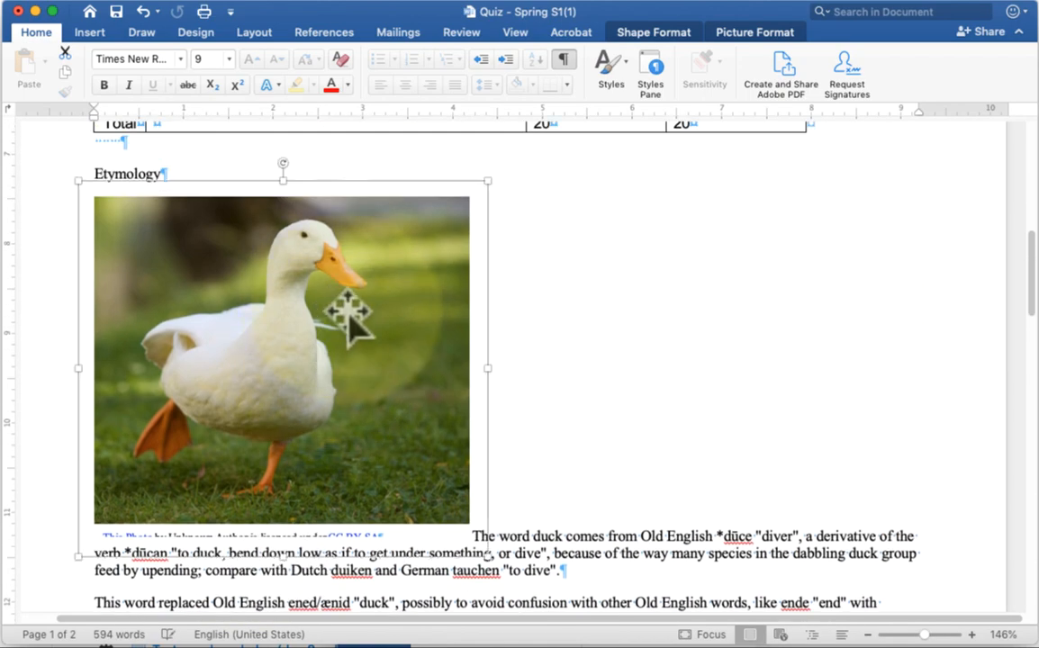
{"action": "left_click_drag", "start_coordinate": [486, 553], "coordinate": [397, 435]}
{"action": "left_click_drag", "start_coordinate": [382, 409], "coordinate": [379, 420]}
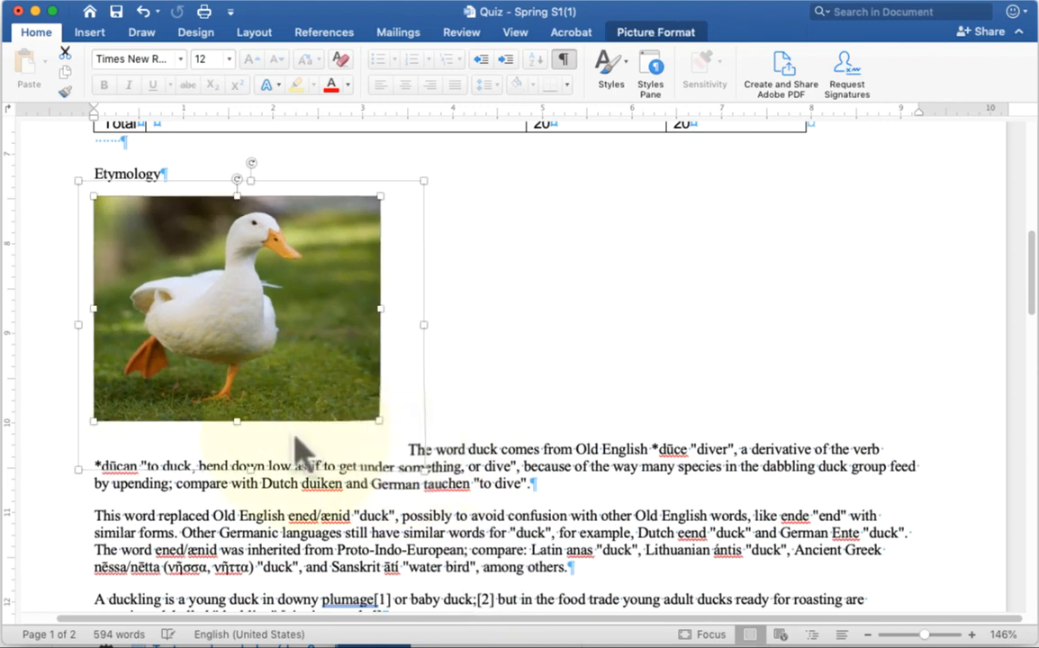
{"action": "left_click", "coordinate": [450, 369]}
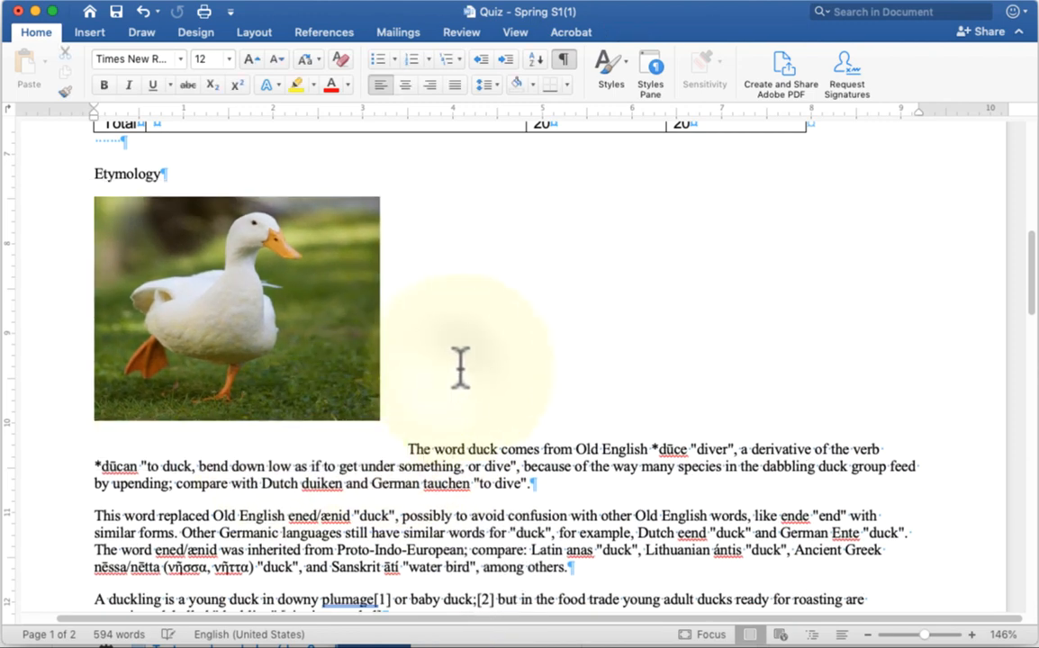
Step: Move the inline duck picture within the paragraph's first line, first after "Old" and finally after "The word duck comes from"
{"action": "left_click", "coordinate": [396, 266]}
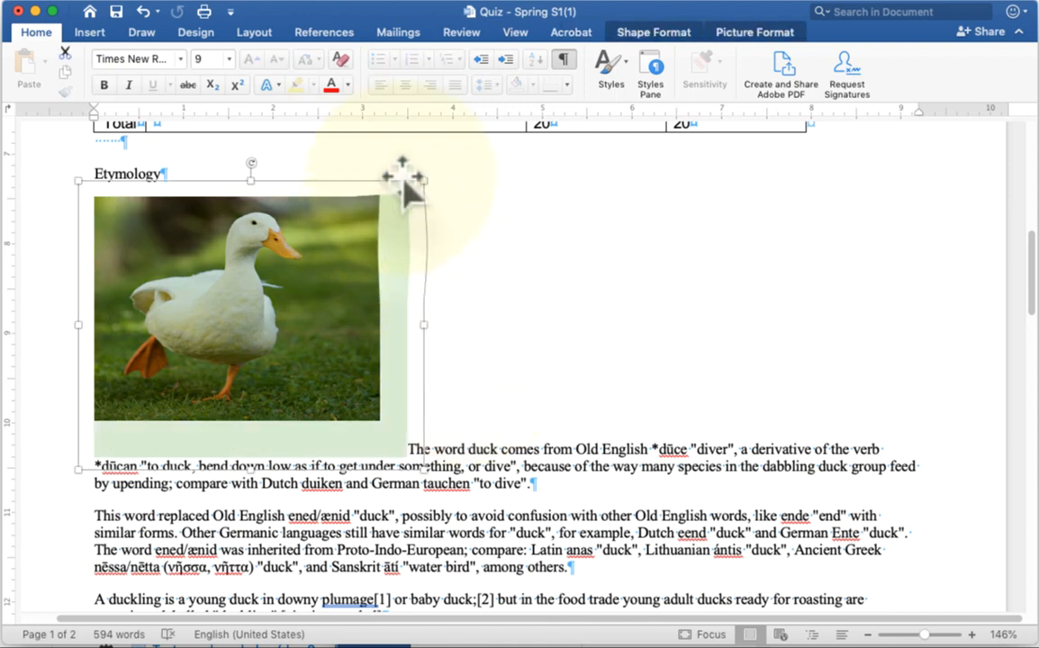
{"action": "left_click_drag", "start_coordinate": [403, 191], "coordinate": [598, 220]}
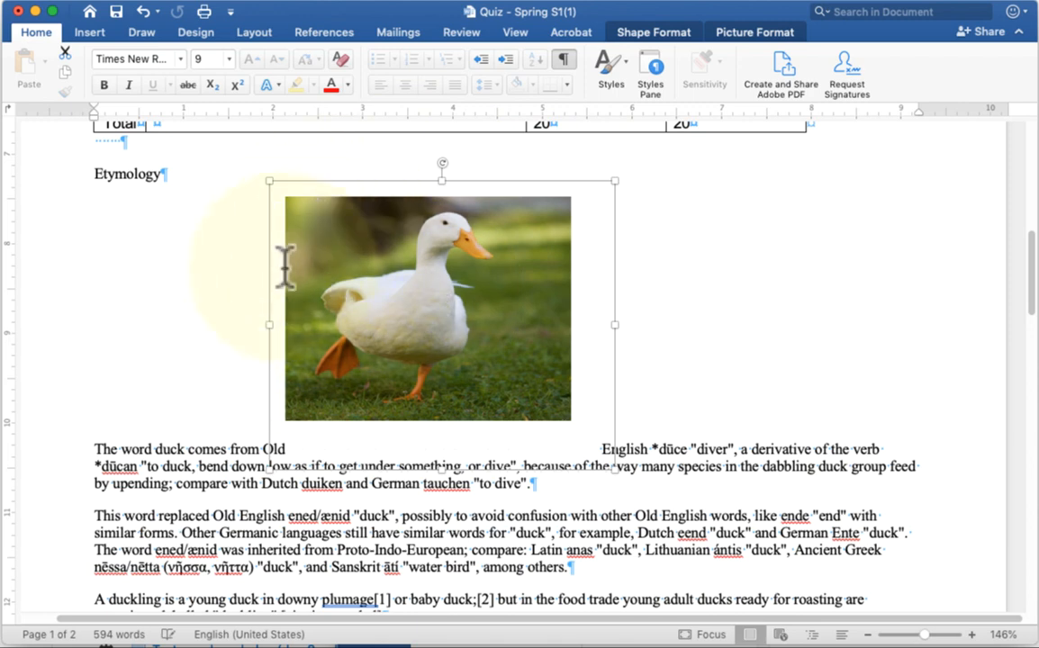
{"action": "left_click_drag", "start_coordinate": [270, 260], "coordinate": [262, 445]}
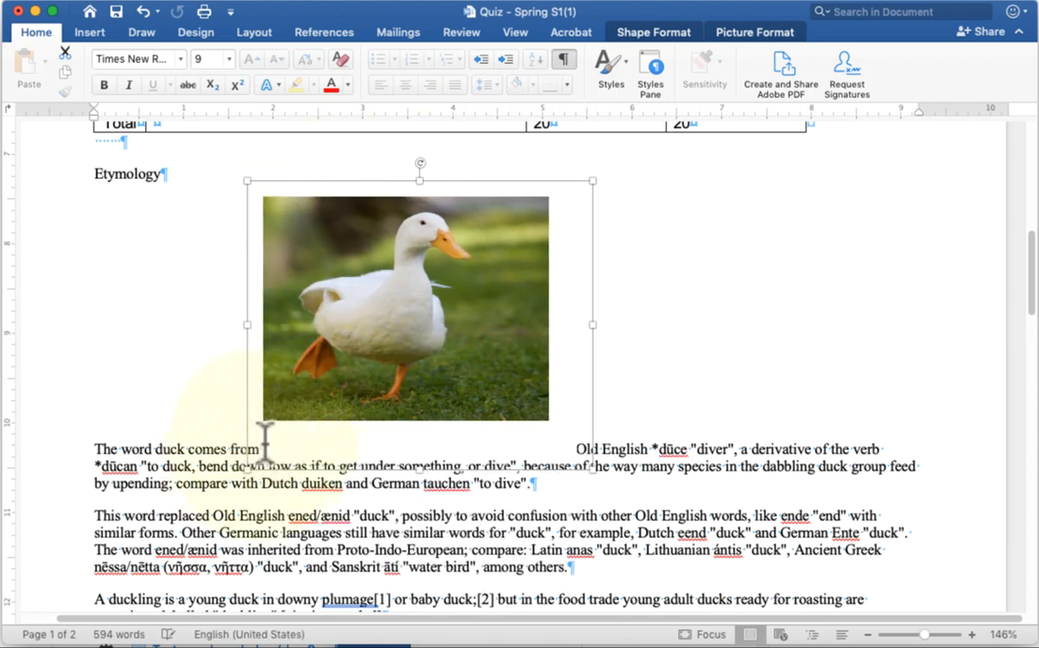
{"action": "left_click_drag", "start_coordinate": [99, 450], "coordinate": [702, 451]}
{"action": "left_click", "coordinate": [623, 444]}
{"action": "left_click", "coordinate": [672, 447]}
Step: Set the duck picture frame's text wrapping to Square
{"action": "left_click", "coordinate": [531, 302]}
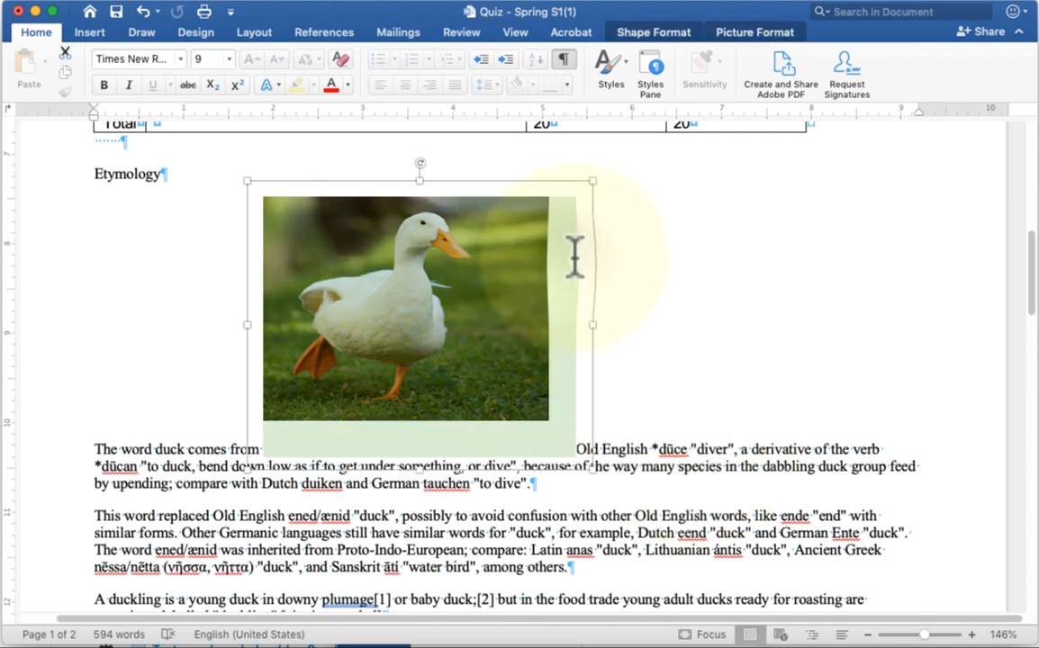
{"action": "left_click", "coordinate": [761, 33]}
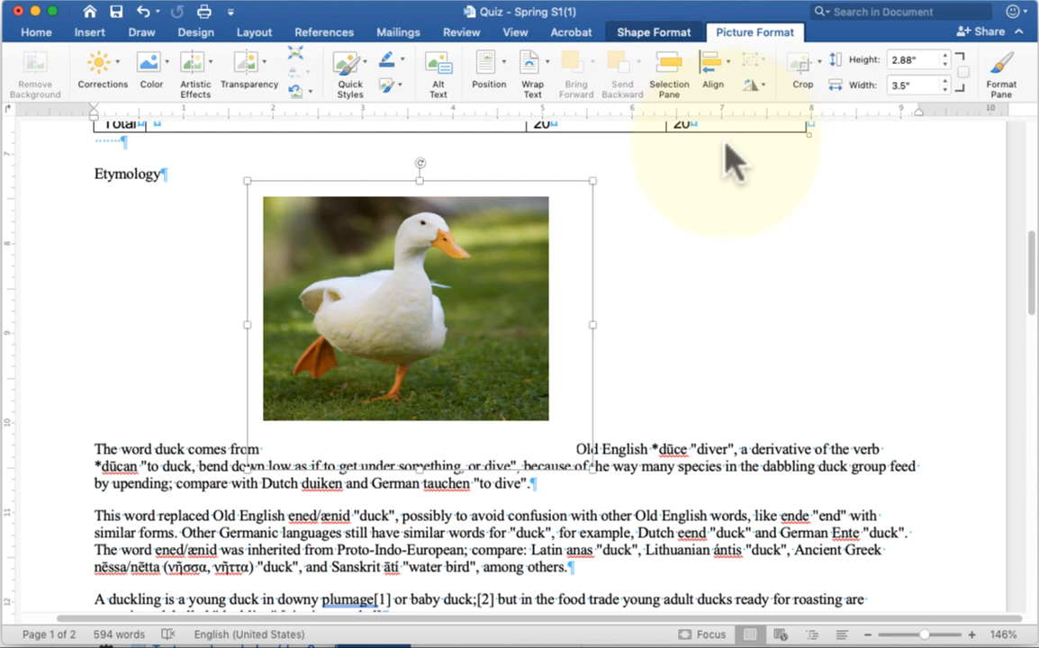
{"action": "key", "text": "super+alt+r"}
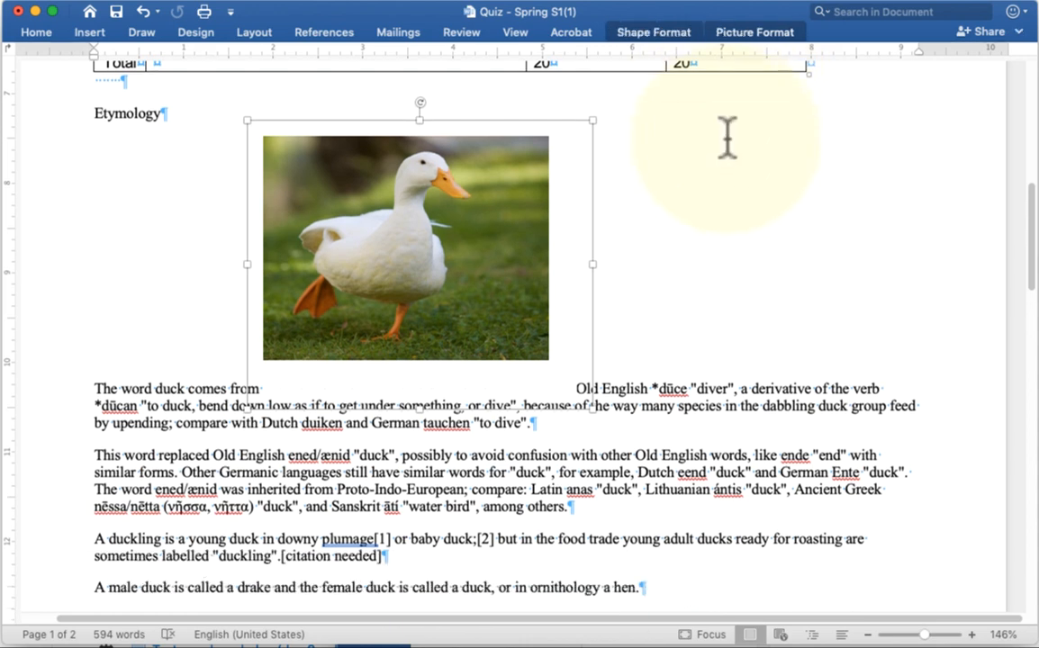
{"action": "left_click", "coordinate": [754, 32]}
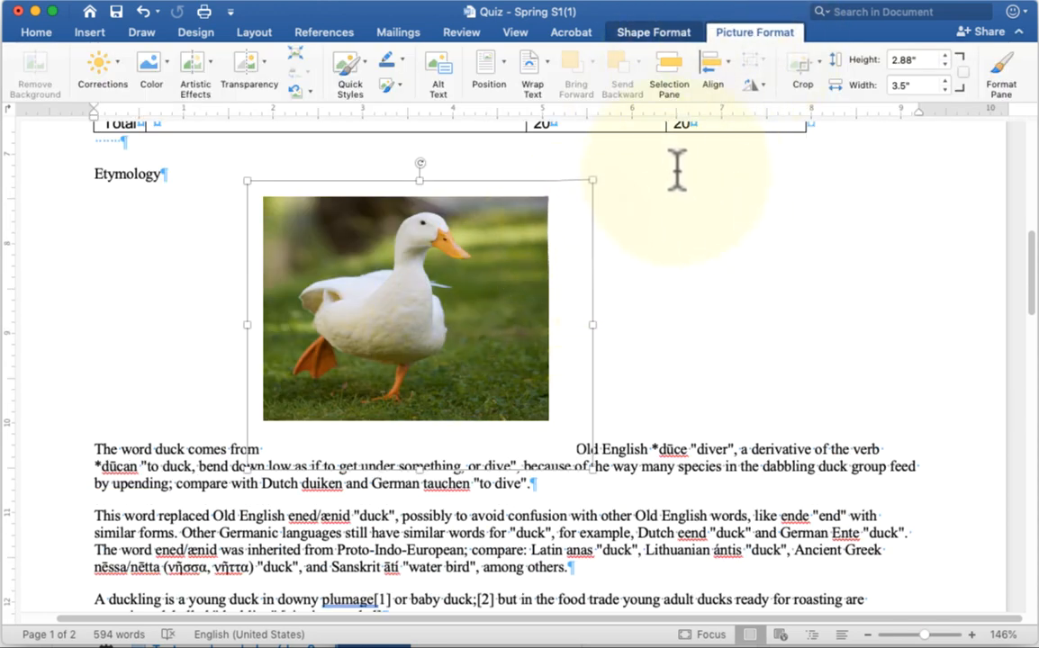
{"action": "left_click", "coordinate": [530, 65]}
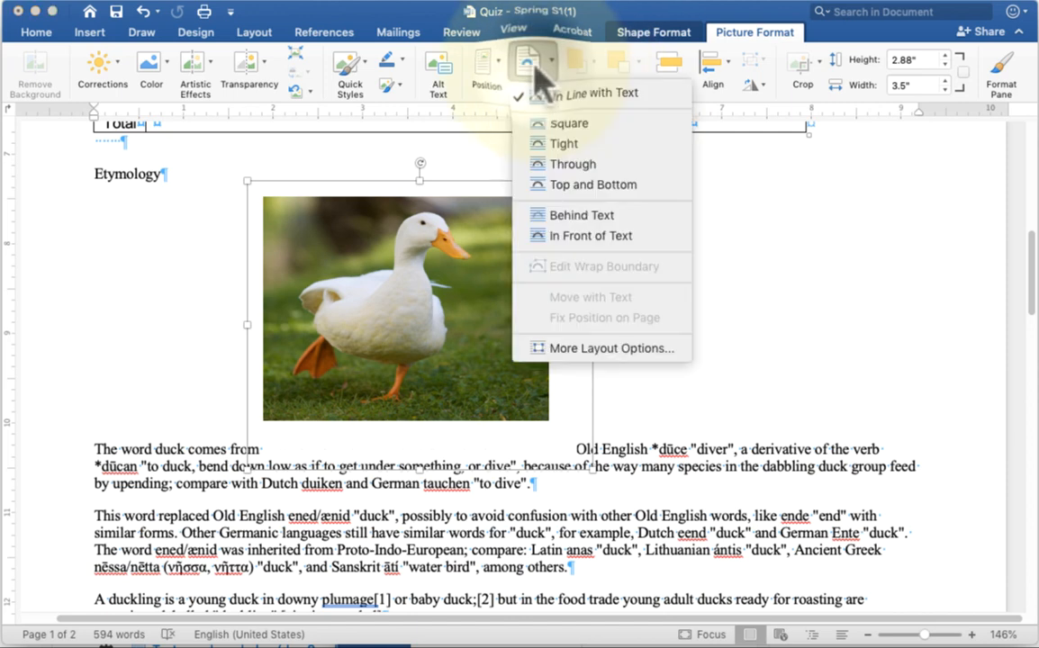
{"action": "left_click", "coordinate": [553, 128]}
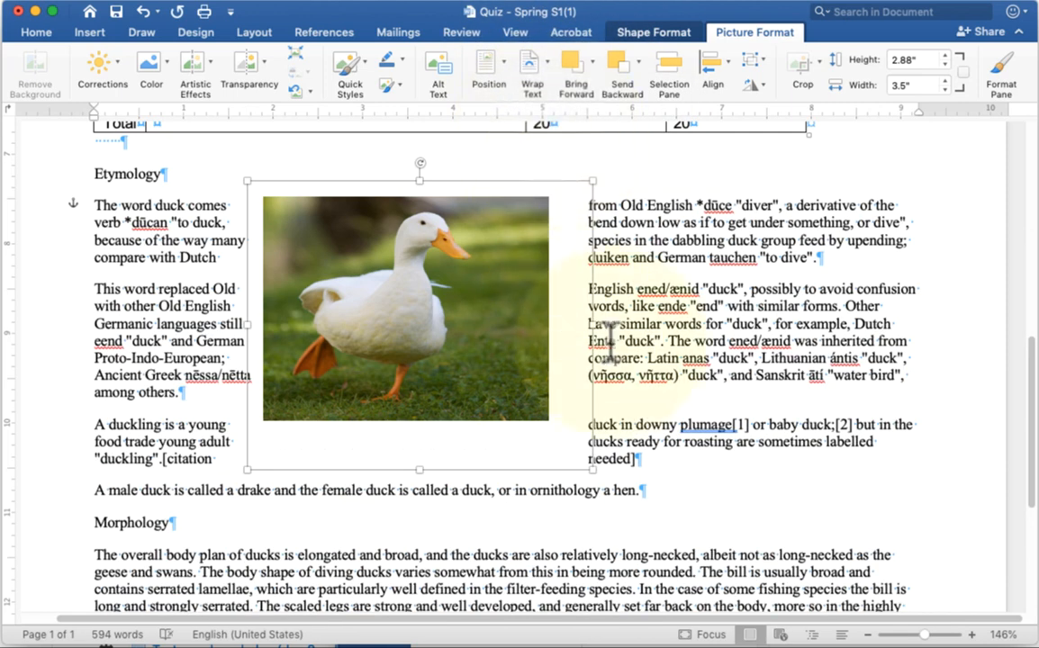
Step: Shrink the picture frame to about 1.61 by 2.1 inches and reposition it amid the first three Etymology paragraphs
{"action": "left_click_drag", "start_coordinate": [569, 186], "coordinate": [482, 352]}
{"action": "left_click_drag", "start_coordinate": [481, 405], "coordinate": [529, 286]}
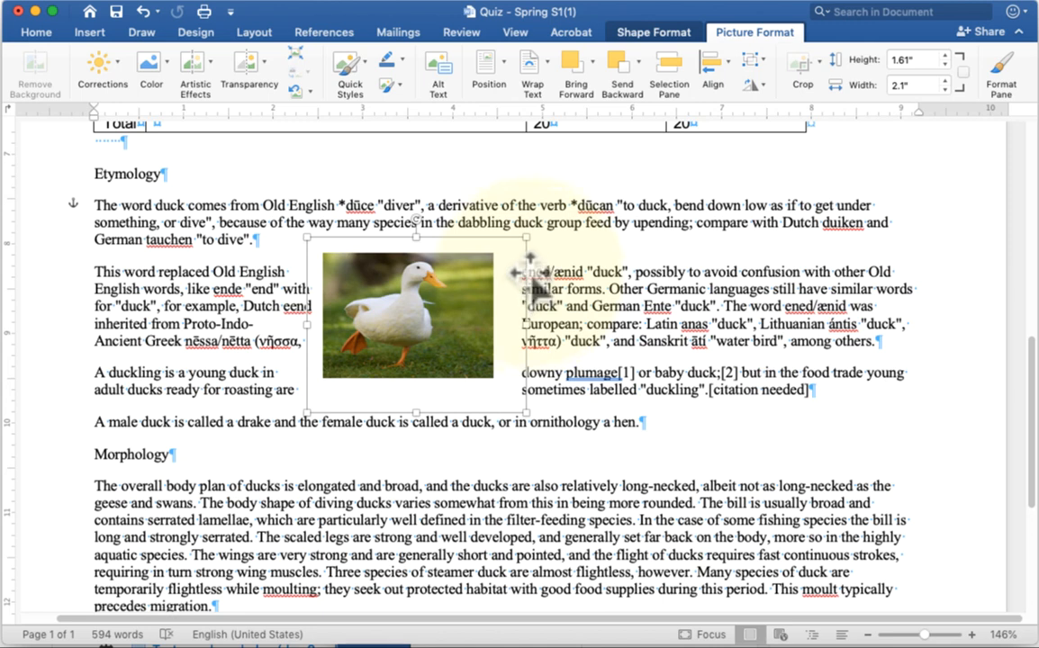
{"action": "left_click_drag", "start_coordinate": [530, 274], "coordinate": [513, 252]}
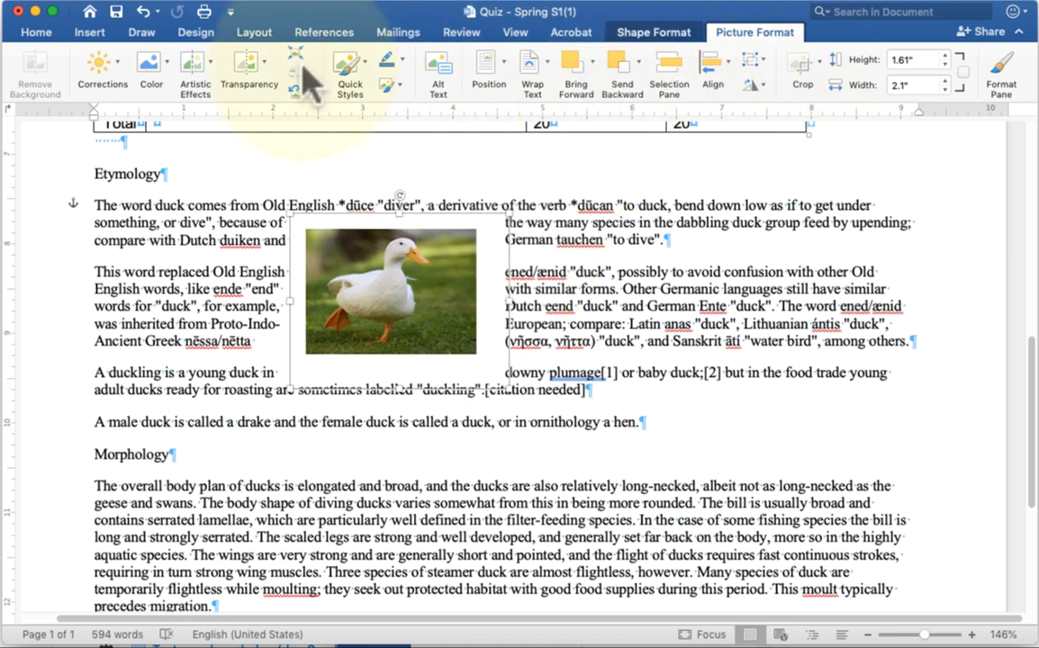
Step: Set the duck picture's wrapping to Behind Text and move it up and to the right over the first two Etymology paragraphs
{"action": "left_click", "coordinate": [532, 70]}
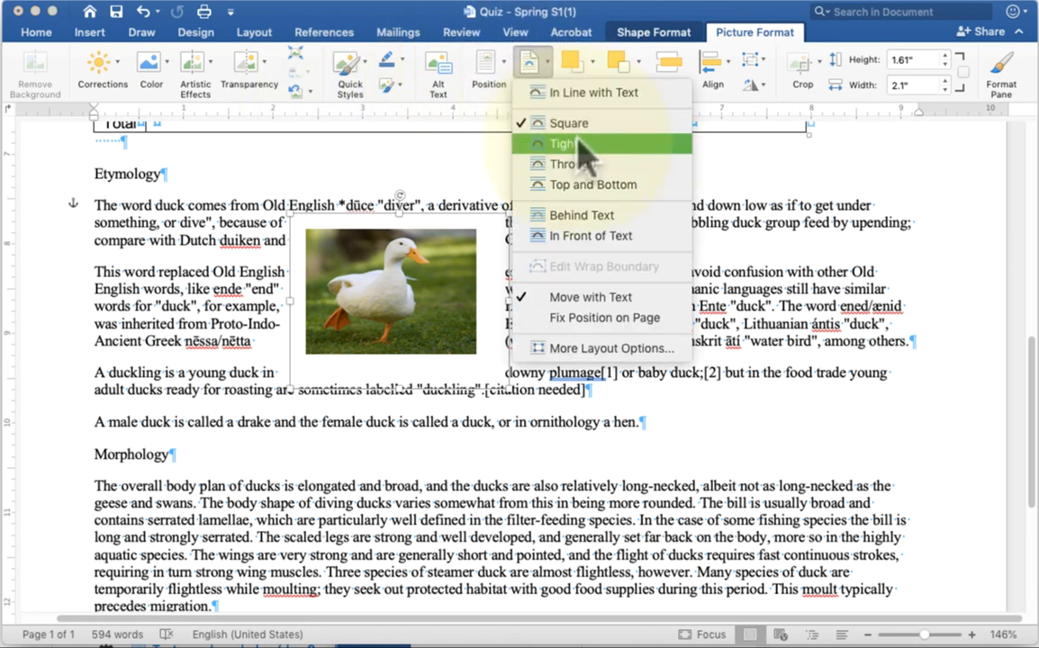
{"action": "left_click", "coordinate": [615, 217]}
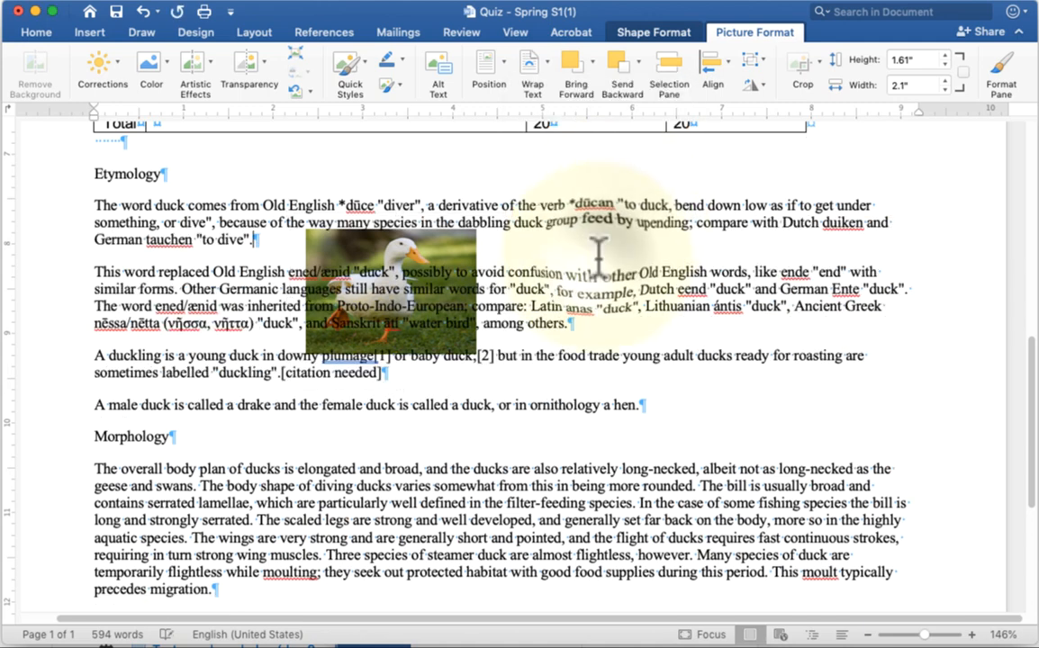
{"action": "left_click", "coordinate": [502, 245]}
{"action": "left_click", "coordinate": [517, 289]}
{"action": "left_click_drag", "start_coordinate": [517, 290], "coordinate": [720, 205]}
{"action": "left_click_drag", "start_coordinate": [430, 204], "coordinate": [719, 201]}
{"action": "left_click", "coordinate": [421, 226]}
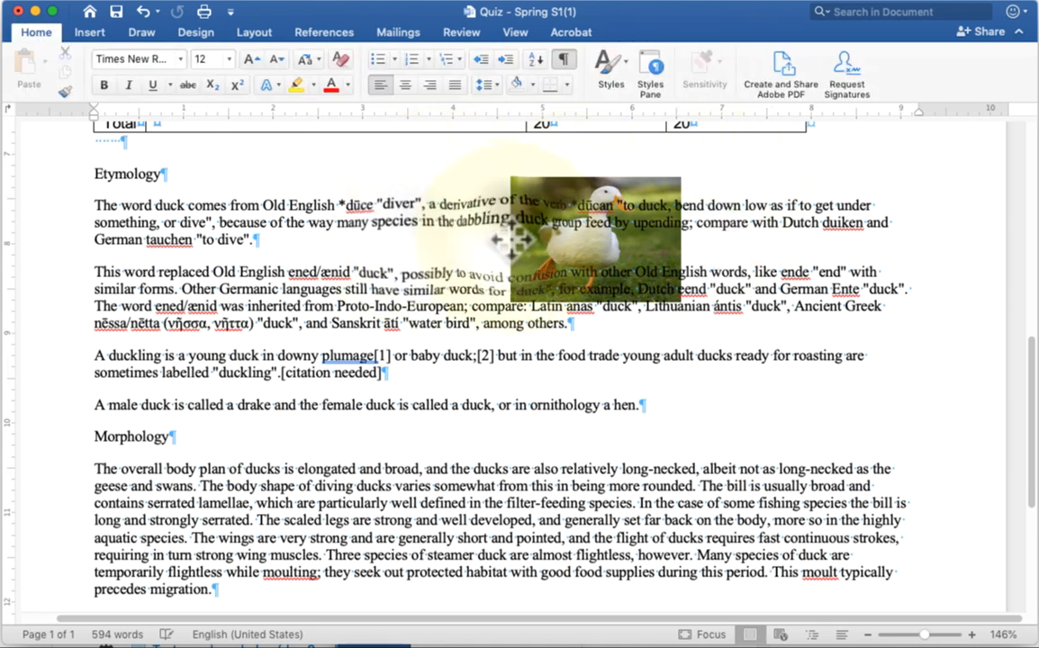
Step: Enlarge the duck picture frame to about 2.8 inches high by 3.85 inches wide and set its text wrapping to Square
{"action": "left_click", "coordinate": [499, 240]}
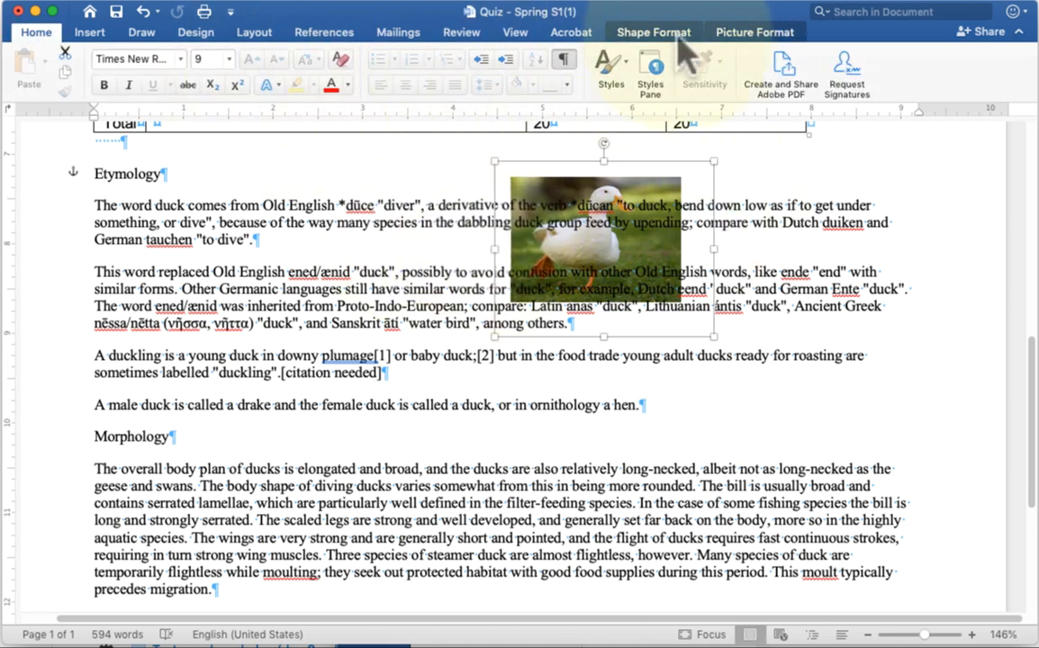
{"action": "left_click", "coordinate": [719, 36]}
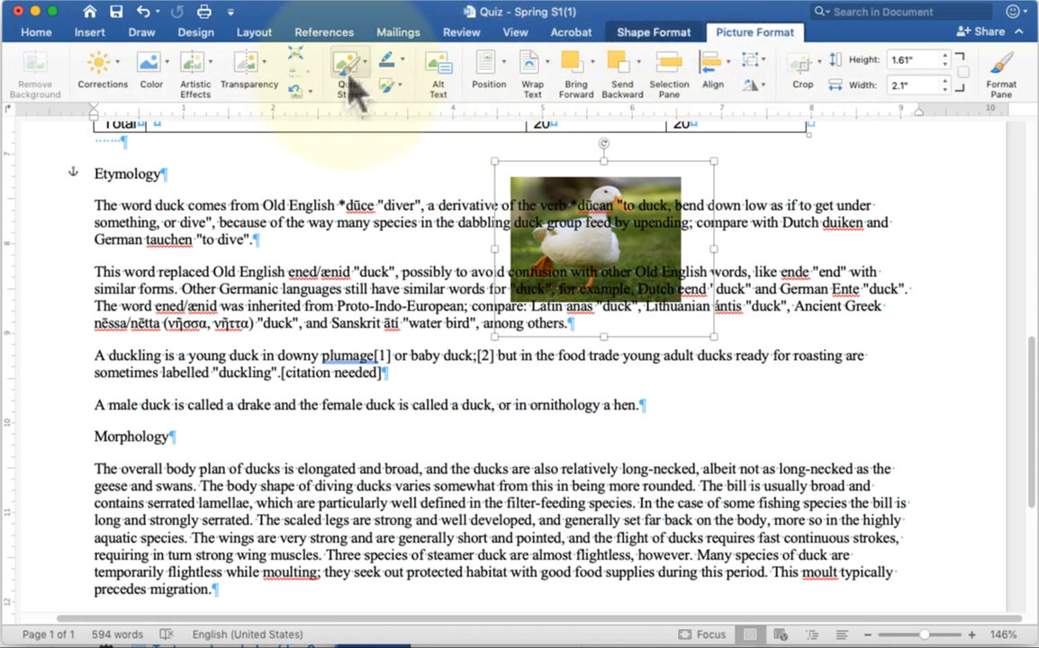
{"action": "left_click", "coordinate": [500, 77]}
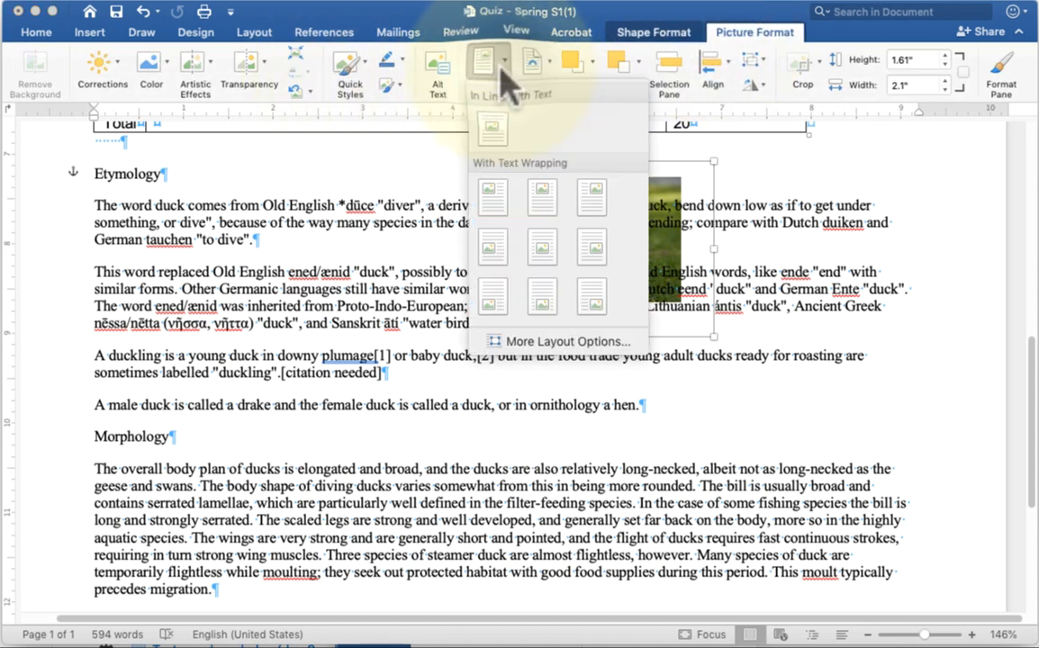
{"action": "left_click", "coordinate": [502, 69]}
{"action": "left_click", "coordinate": [533, 67]}
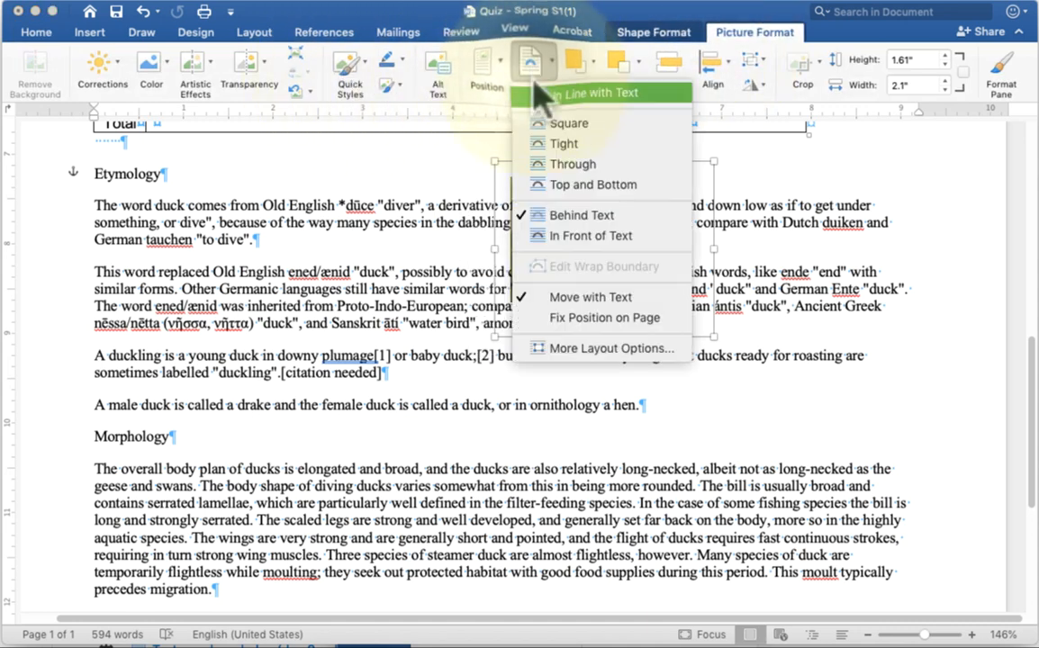
{"action": "left_click", "coordinate": [315, 172]}
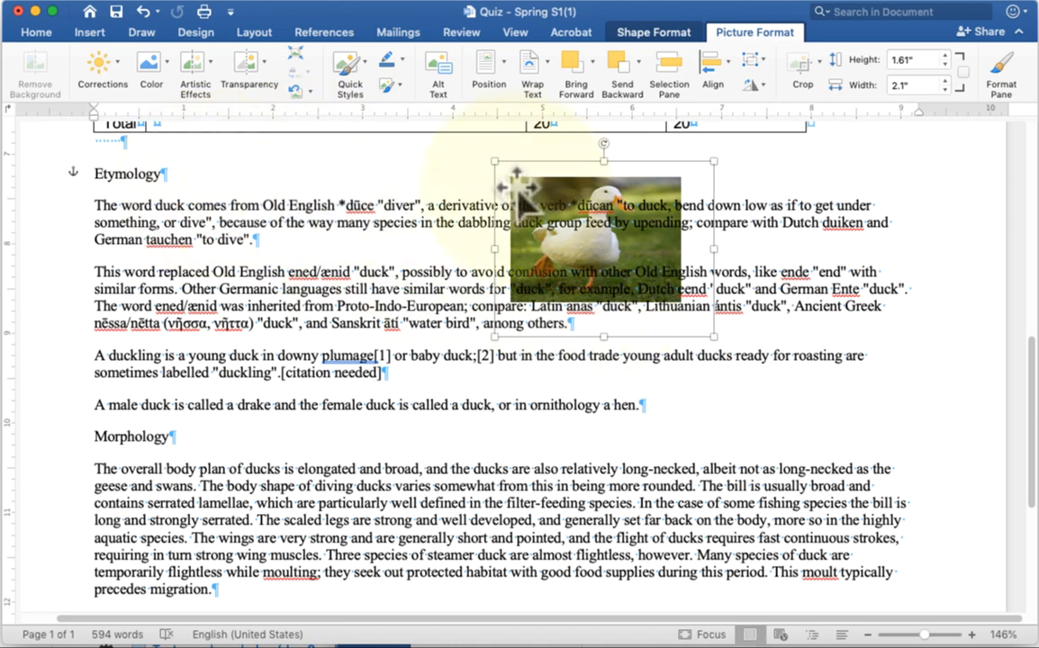
{"action": "left_click_drag", "start_coordinate": [494, 336], "coordinate": [352, 426]}
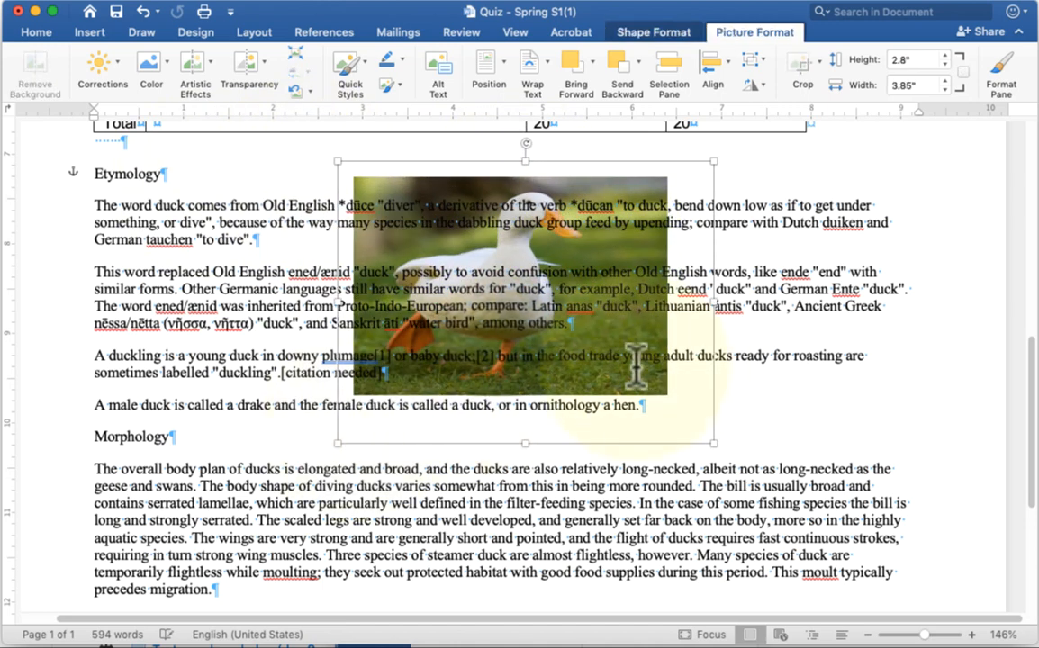
{"action": "left_click", "coordinate": [540, 72]}
{"action": "left_click", "coordinate": [579, 123]}
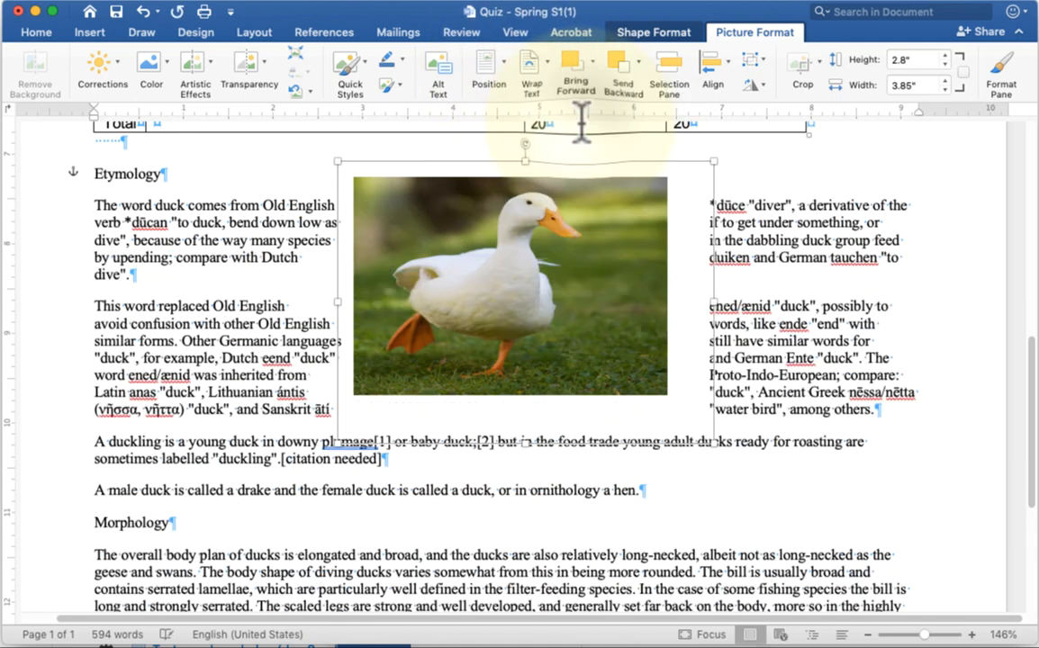
Step: Crop the right and left sides of the duck photo so it is about 2.44 inches wide
{"action": "left_click", "coordinate": [597, 324]}
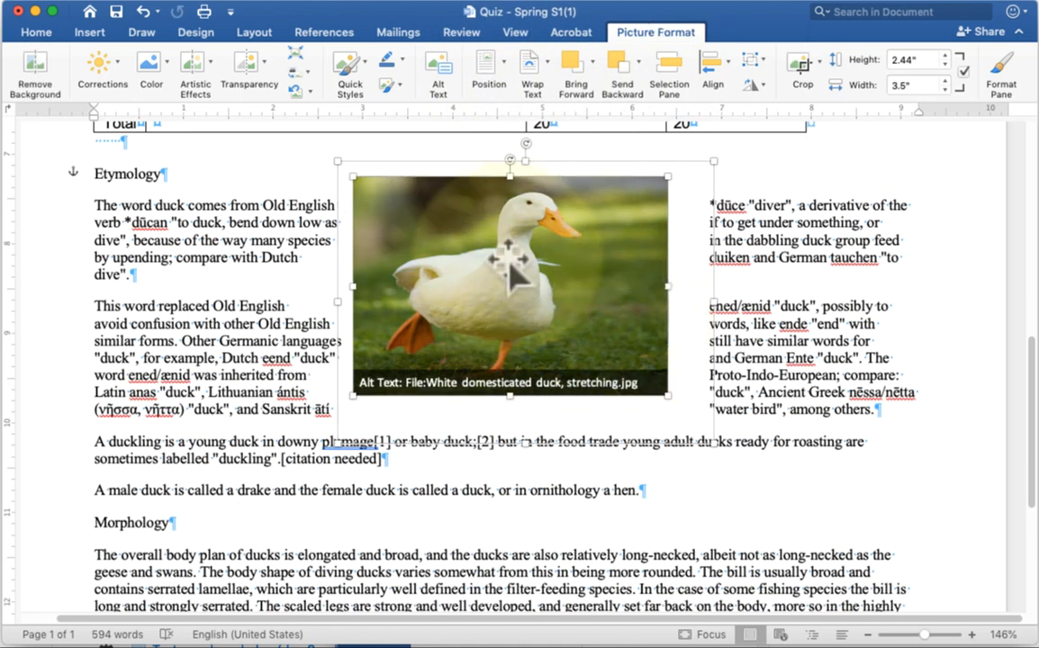
{"action": "left_click", "coordinate": [800, 67]}
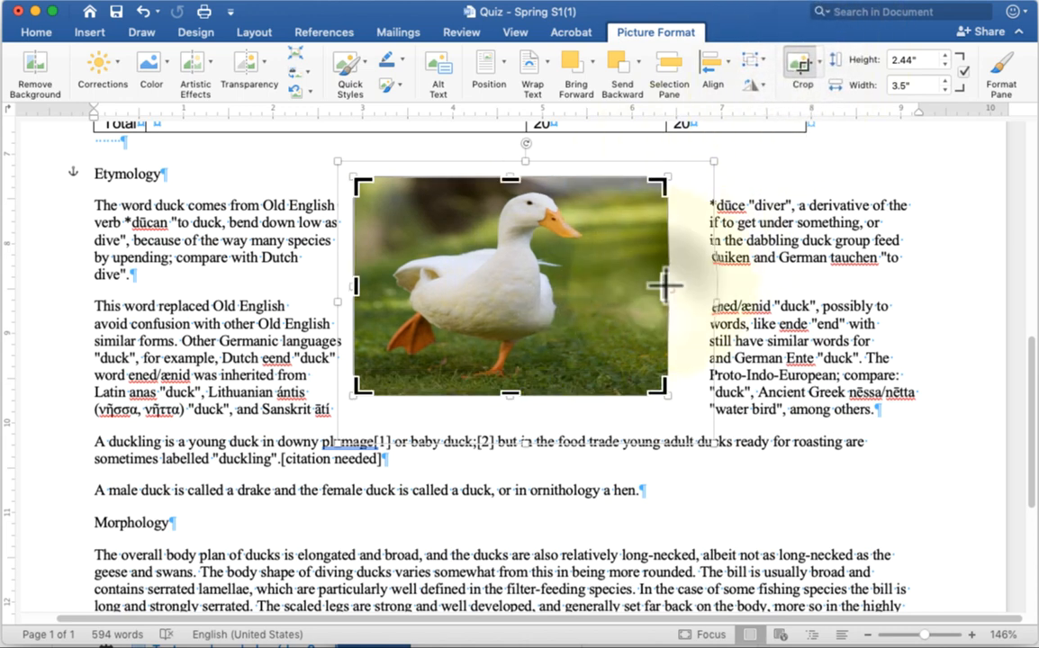
{"action": "left_click_drag", "start_coordinate": [663, 285], "coordinate": [592, 286]}
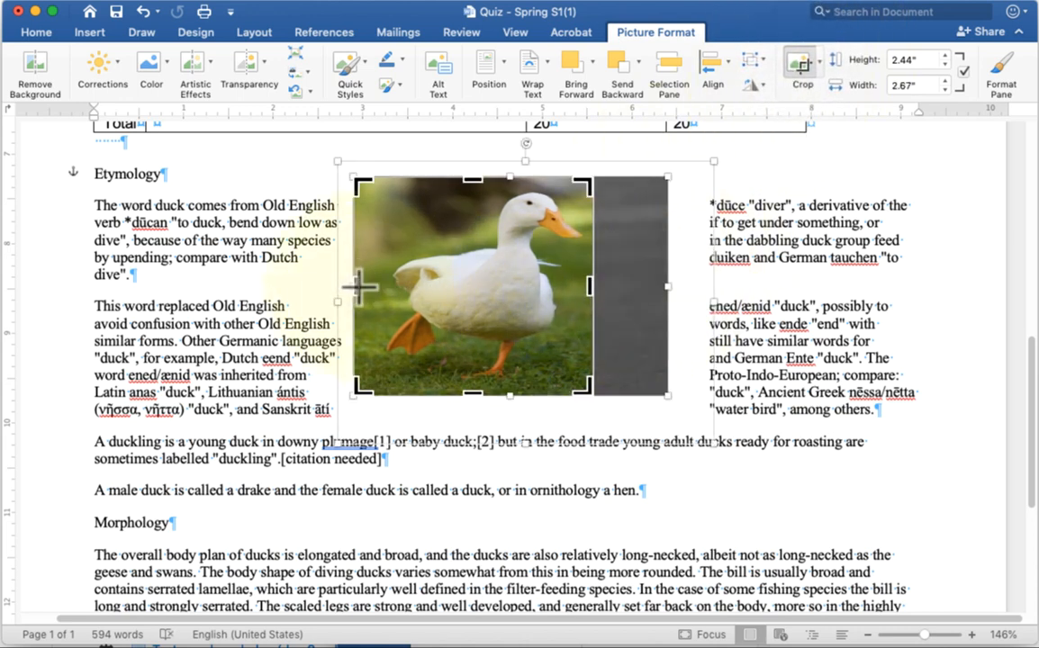
{"action": "left_click_drag", "start_coordinate": [357, 287], "coordinate": [374, 282]}
{"action": "left_click", "coordinate": [222, 359]}
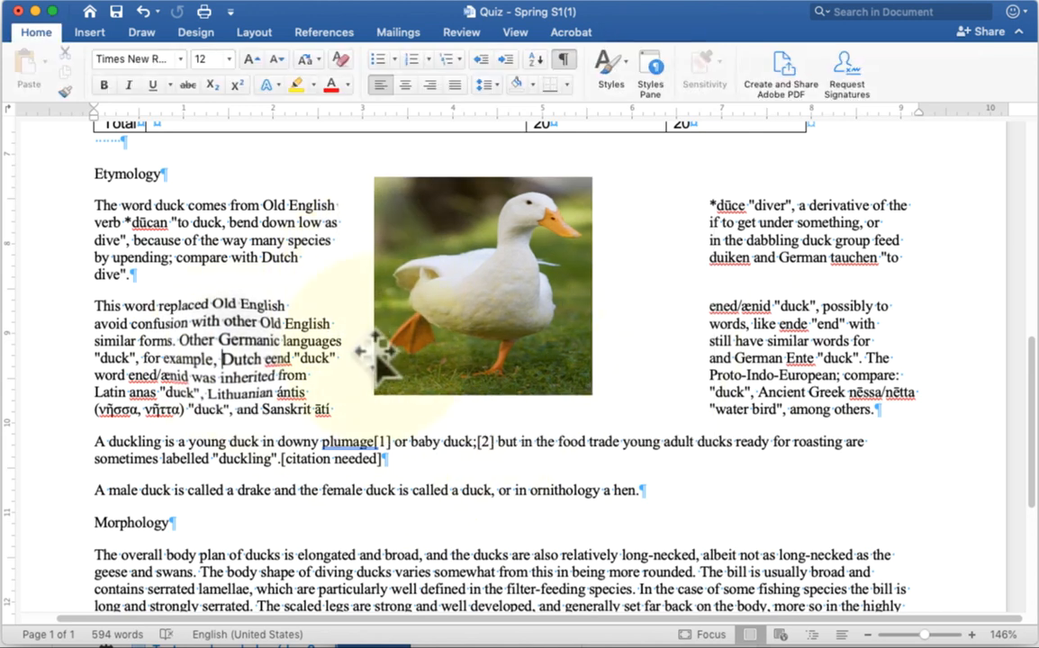
Step: Examine the corrections, color, artistic effects and transparency options available for the duck photo
{"action": "left_click", "coordinate": [464, 349]}
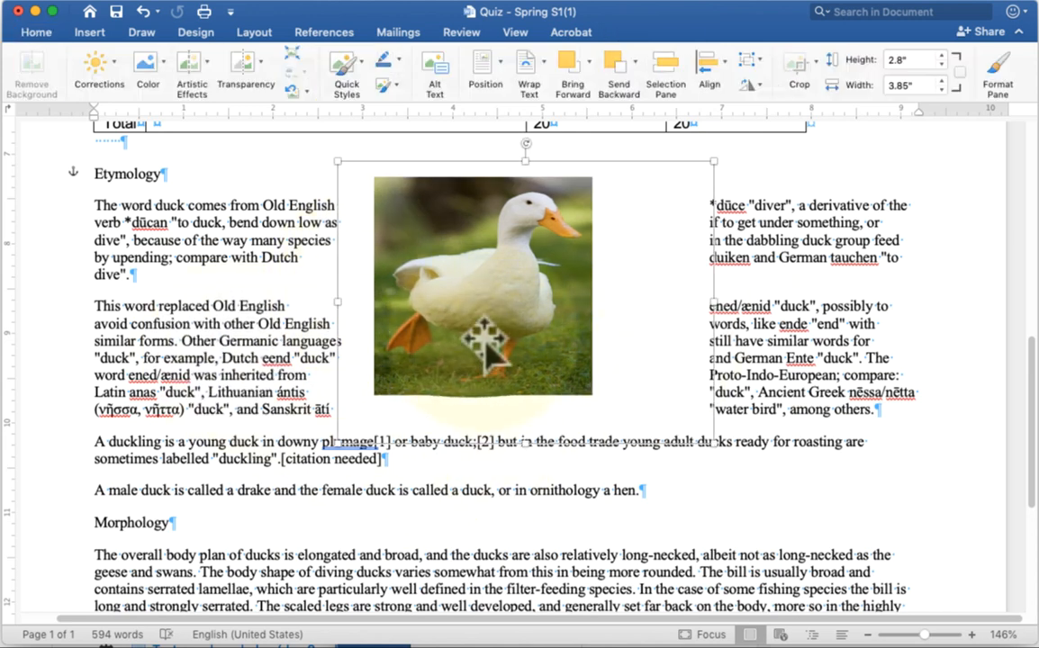
{"action": "left_click", "coordinate": [565, 269]}
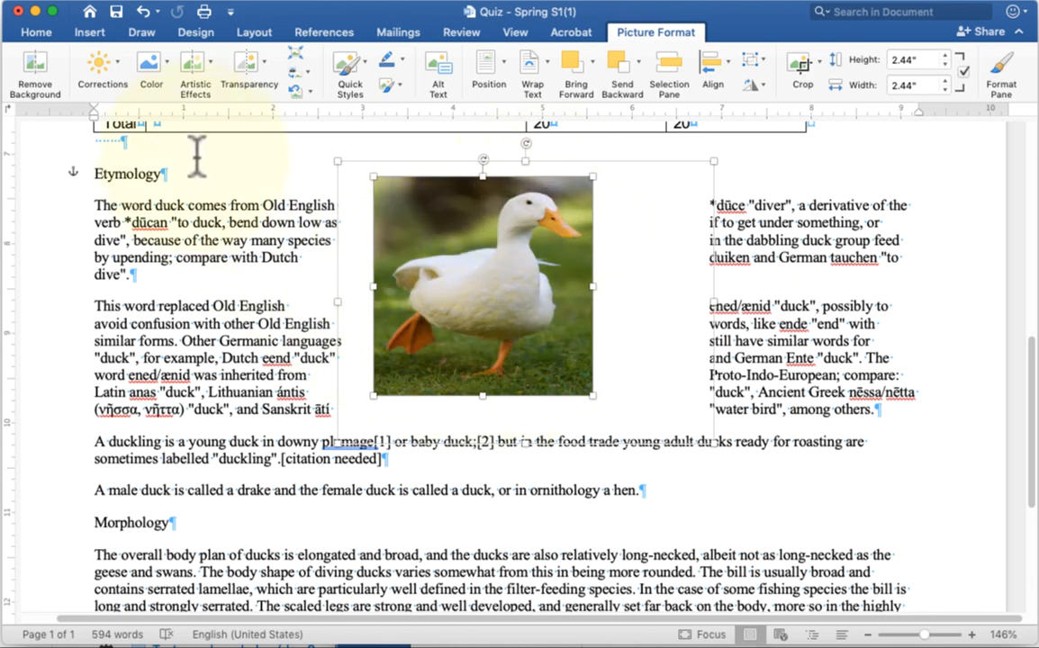
{"action": "left_click", "coordinate": [113, 72]}
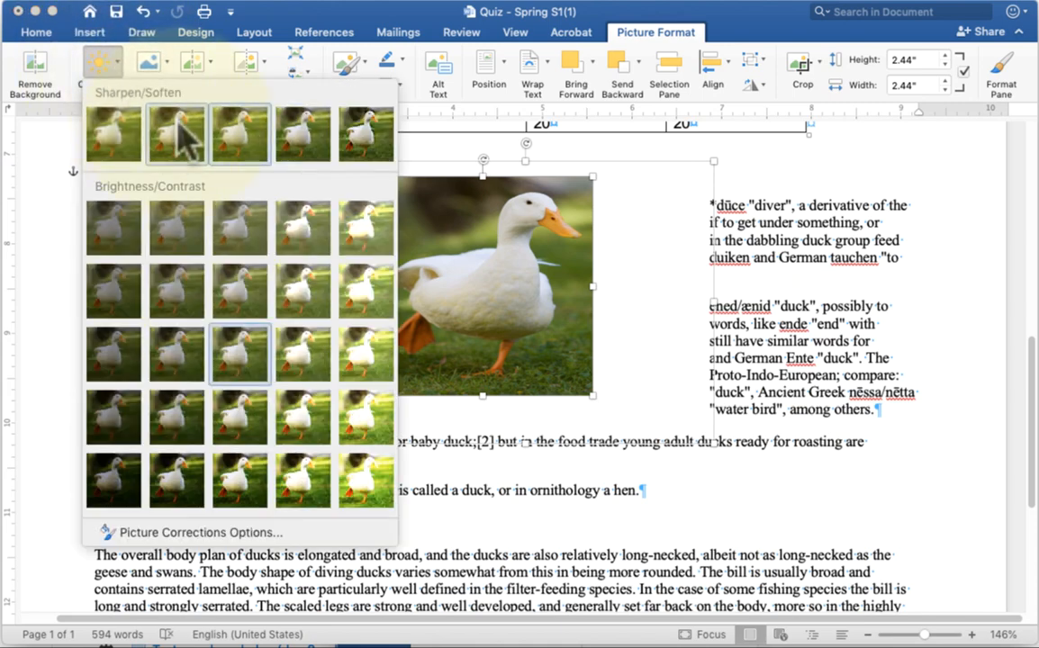
{"action": "left_click", "coordinate": [146, 64]}
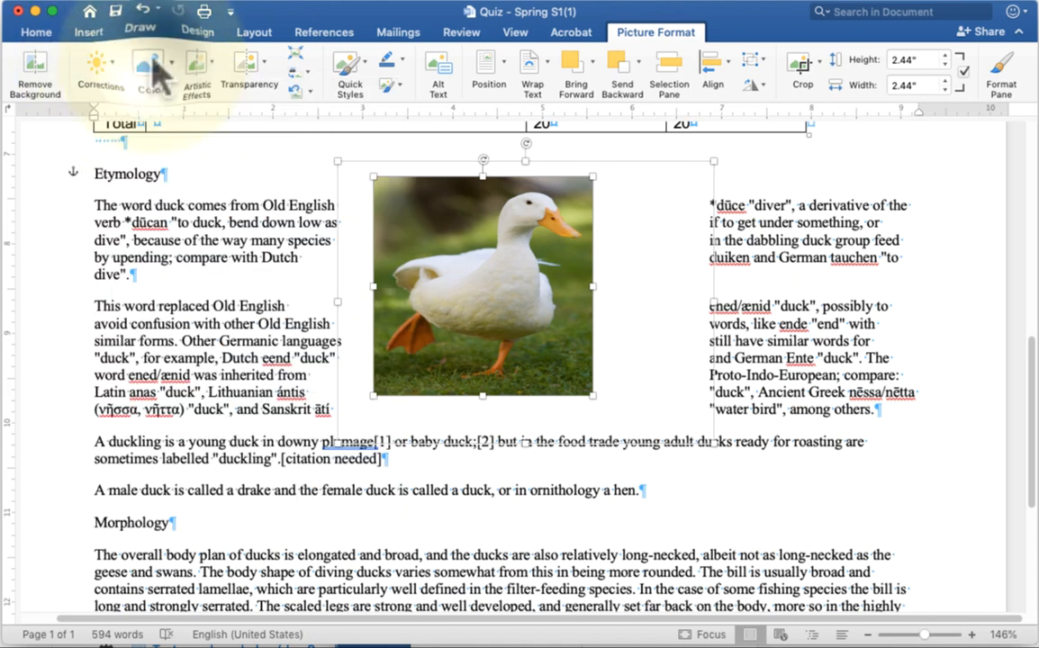
{"action": "left_click", "coordinate": [152, 61]}
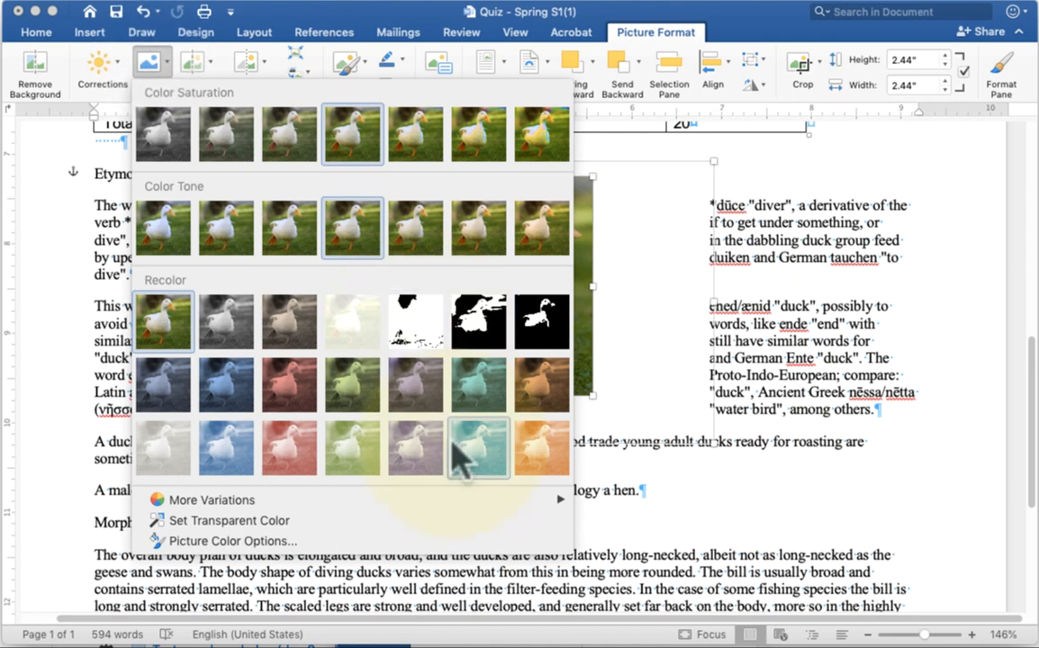
{"action": "left_click", "coordinate": [200, 79]}
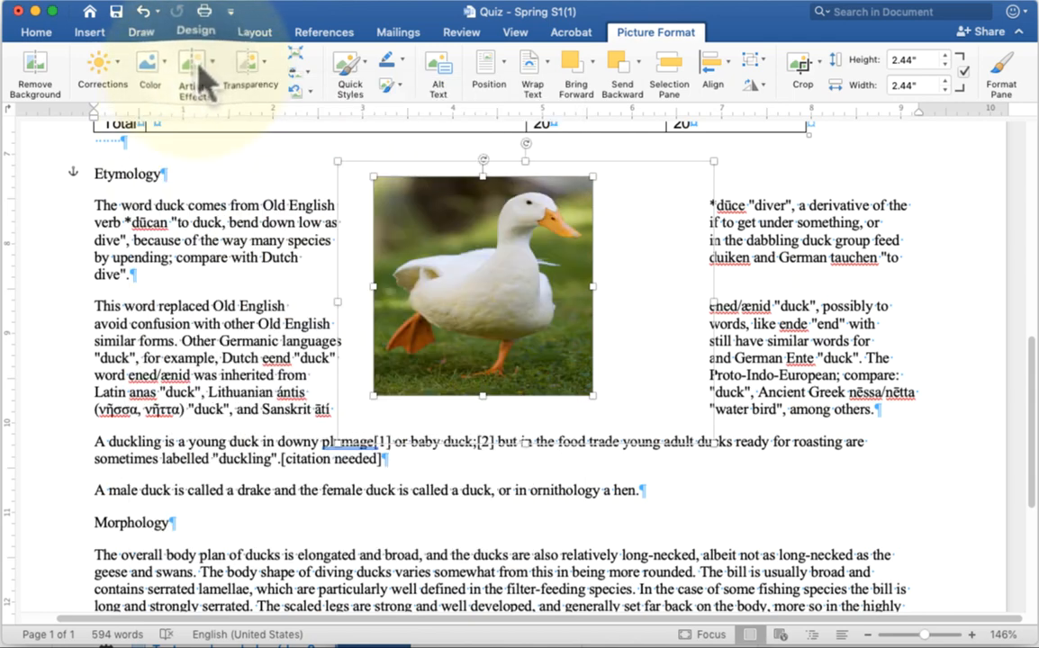
{"action": "left_click", "coordinate": [256, 79]}
Step: Remove the duck photo's background, marking the top of the head and the lower belly and leg as areas to keep
{"action": "left_click", "coordinate": [56, 90]}
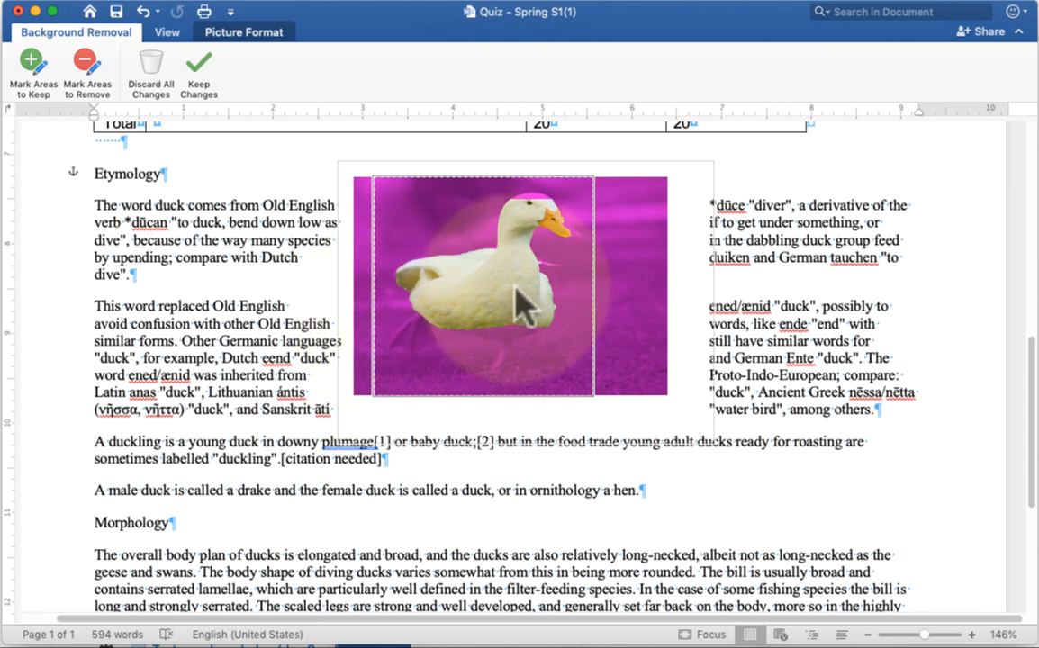
{"action": "left_click", "coordinate": [34, 83]}
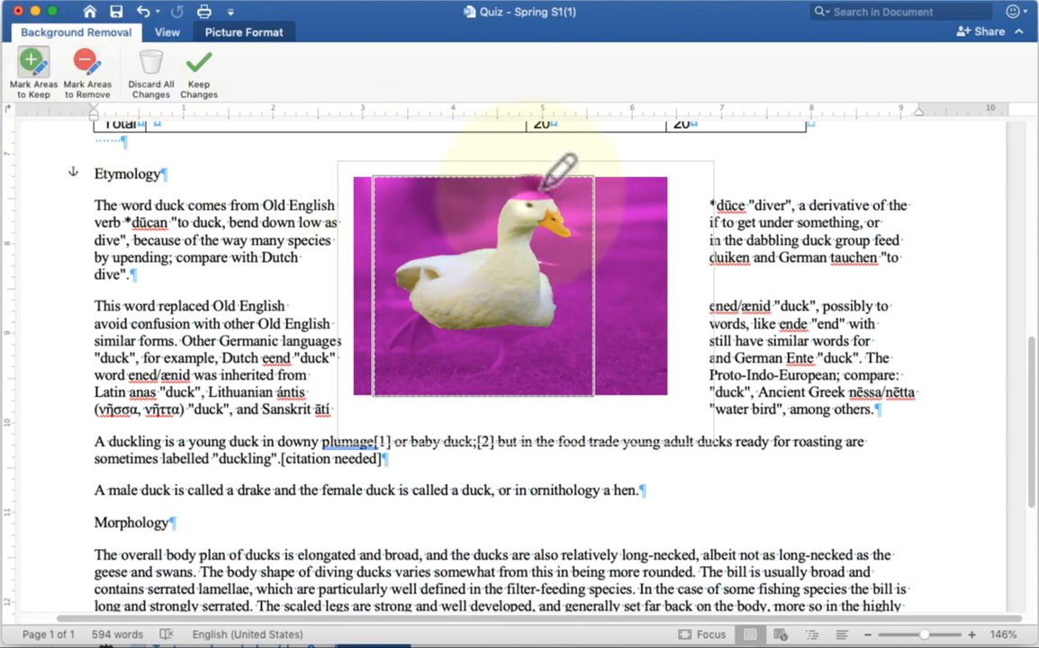
{"action": "mouse_move", "coordinate": [542, 189]}
{"action": "left_mouse_down"}
{"action": "mouse_move", "coordinate": [555, 189]}
{"action": "mouse_move", "coordinate": [495, 222]}
{"action": "left_mouse_up"}
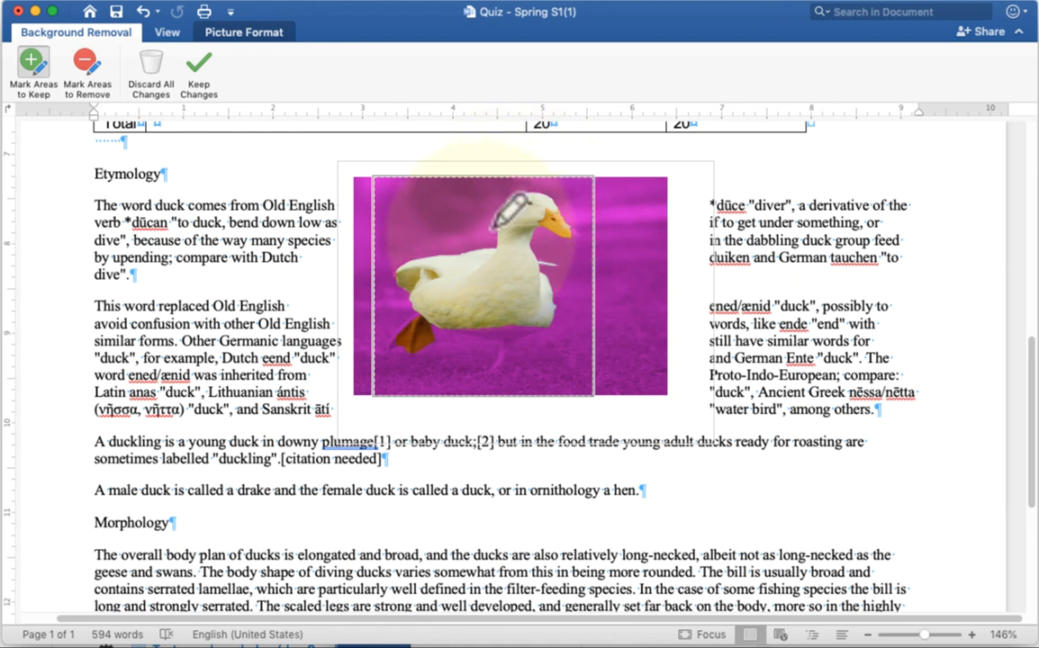
{"action": "mouse_move", "coordinate": [498, 230]}
{"action": "left_mouse_down"}
{"action": "mouse_move", "coordinate": [464, 261]}
{"action": "mouse_move", "coordinate": [494, 328]}
{"action": "mouse_move", "coordinate": [528, 331]}
{"action": "left_mouse_up"}
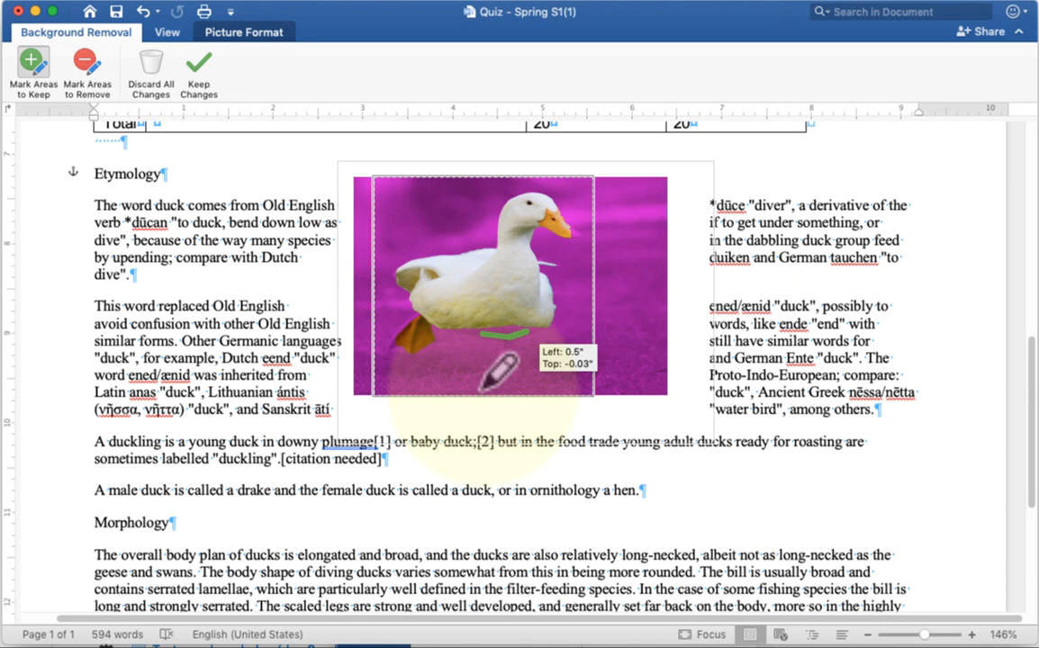
{"action": "left_click_drag", "start_coordinate": [504, 347], "coordinate": [501, 371]}
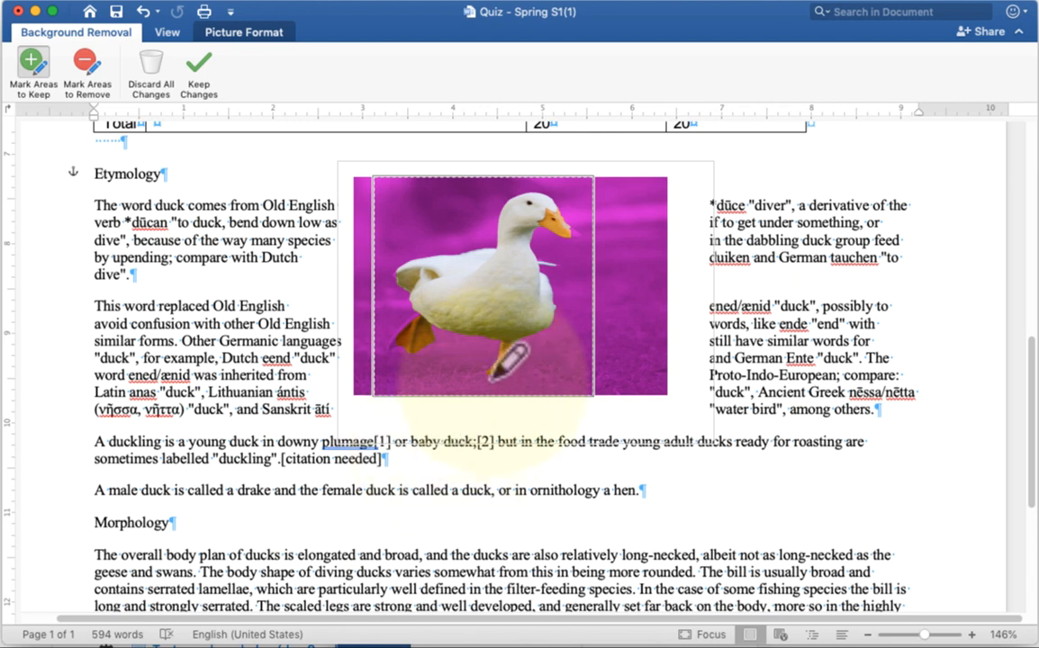
{"action": "left_click", "coordinate": [199, 81]}
{"action": "left_click", "coordinate": [225, 340]}
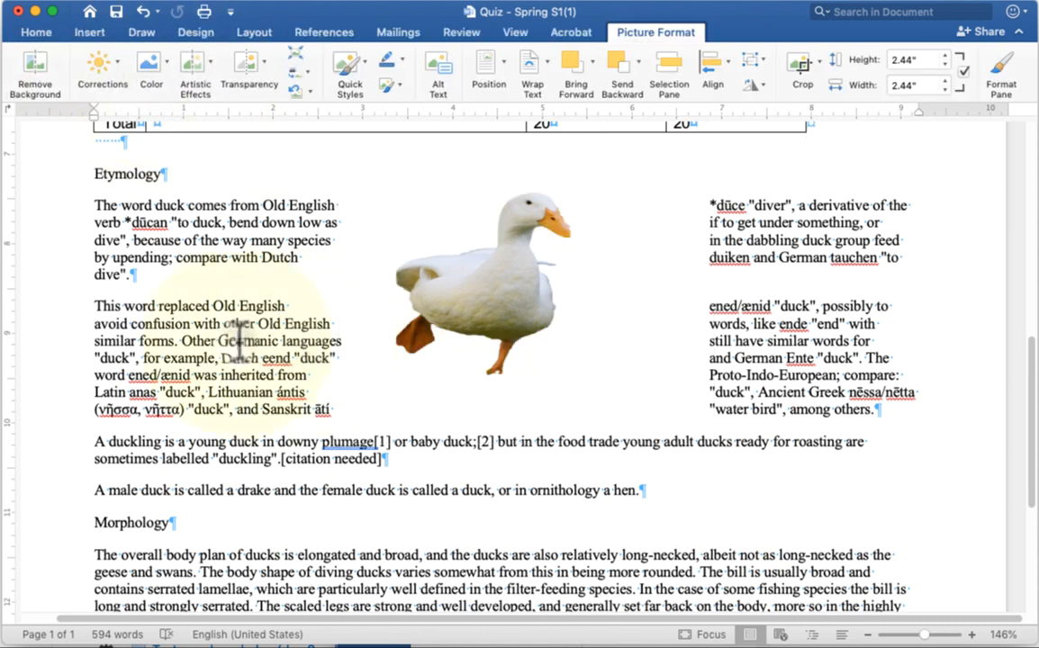
Step: Examine the shape and picture formatting options for the duck's frame, including the outline colors, weight and dashes
{"action": "left_click_drag", "start_coordinate": [531, 257], "coordinate": [531, 311]}
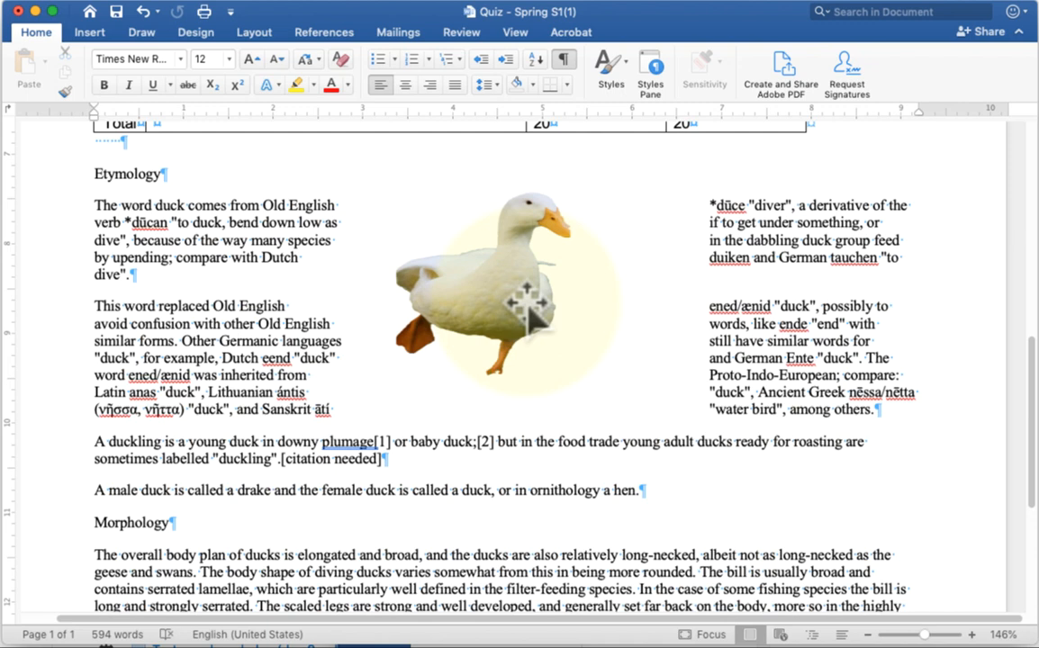
{"action": "left_click", "coordinate": [531, 311]}
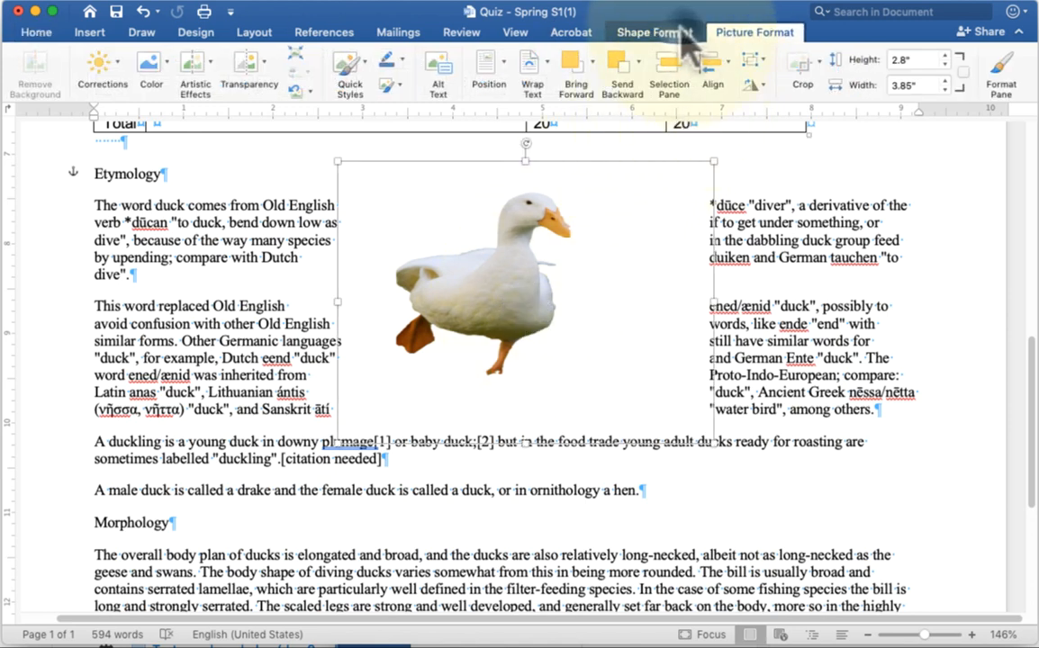
{"action": "left_click", "coordinate": [681, 36]}
{"action": "left_click", "coordinate": [728, 34]}
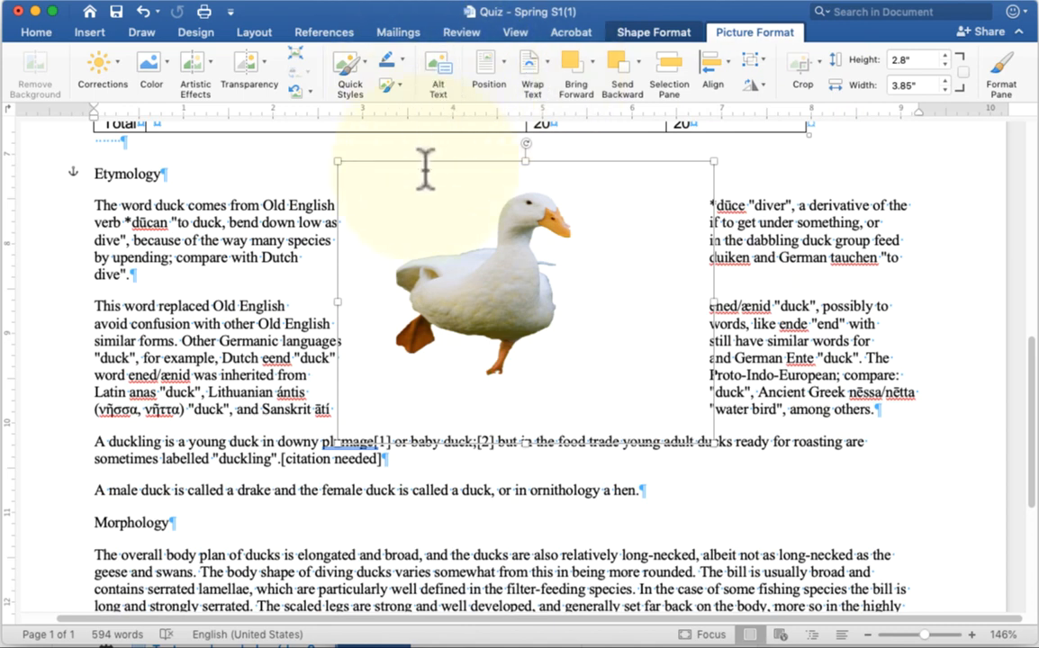
{"action": "left_click", "coordinate": [402, 63]}
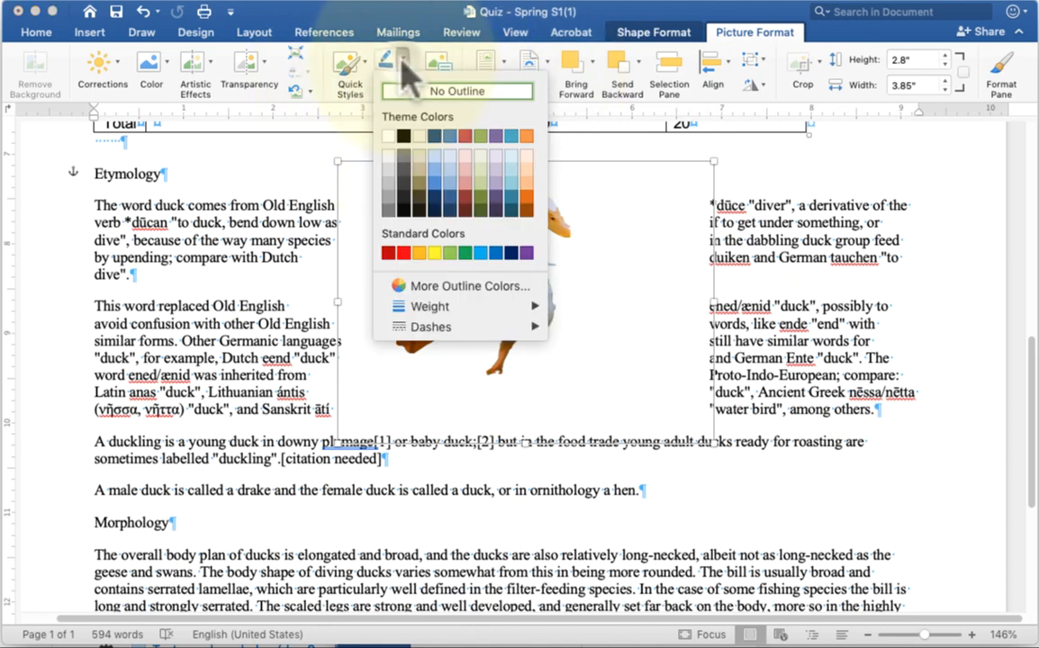
{"action": "left_click", "coordinate": [398, 63]}
{"action": "left_click", "coordinate": [262, 219]}
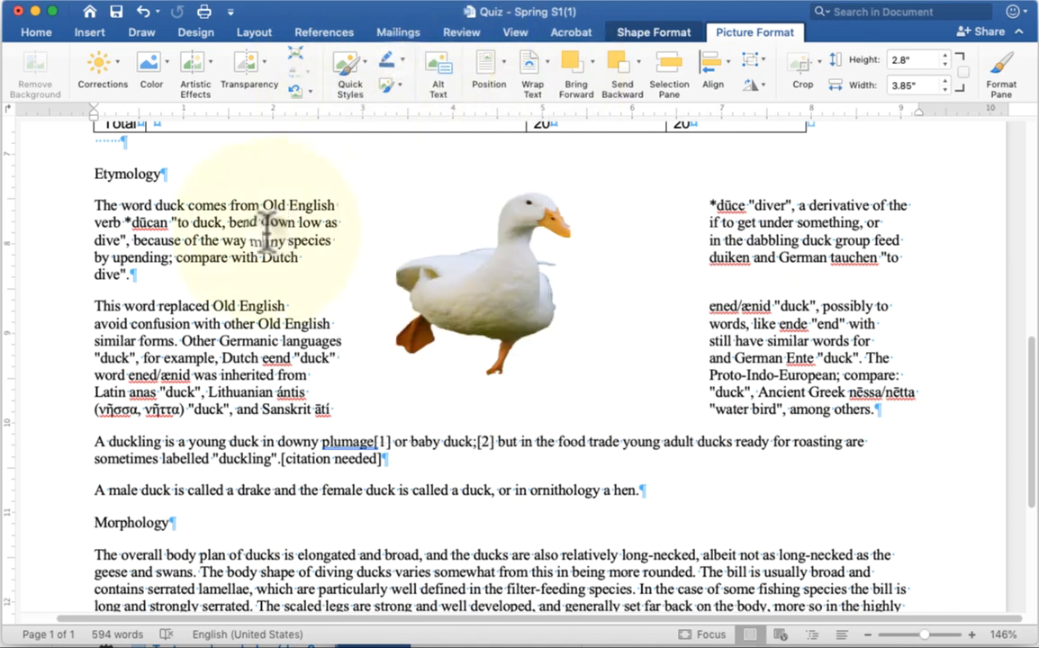
Step: Review the quiz table's row on changing the document format and look over the text it applies to
{"action": "scroll", "coordinate": [598, 369], "scroll_direction": "up", "scroll_amount": 10}
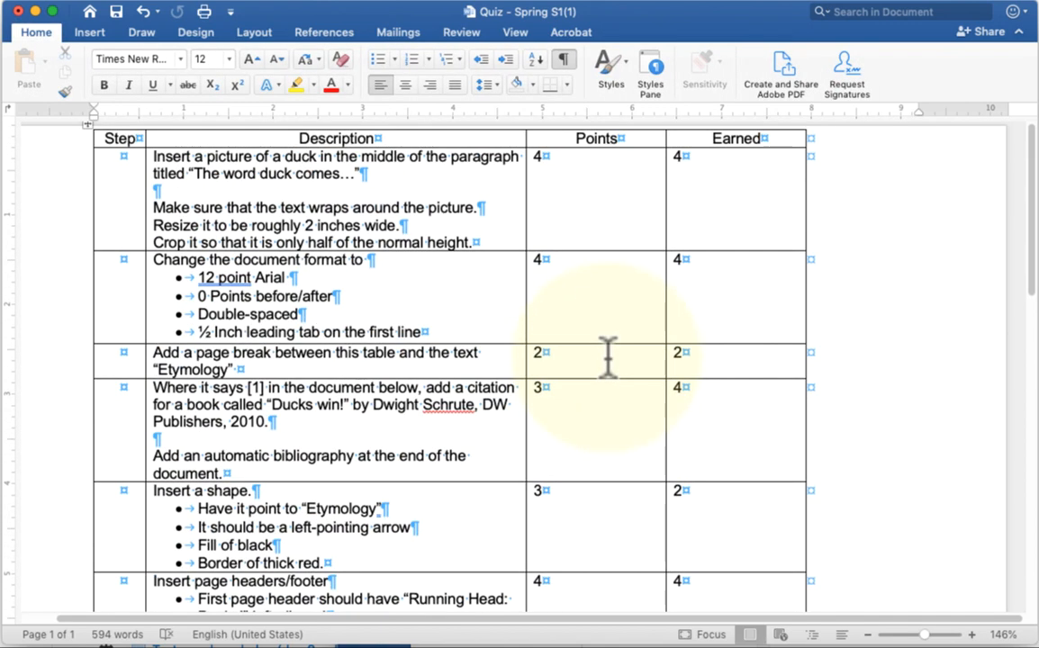
{"action": "left_click", "coordinate": [45, 292]}
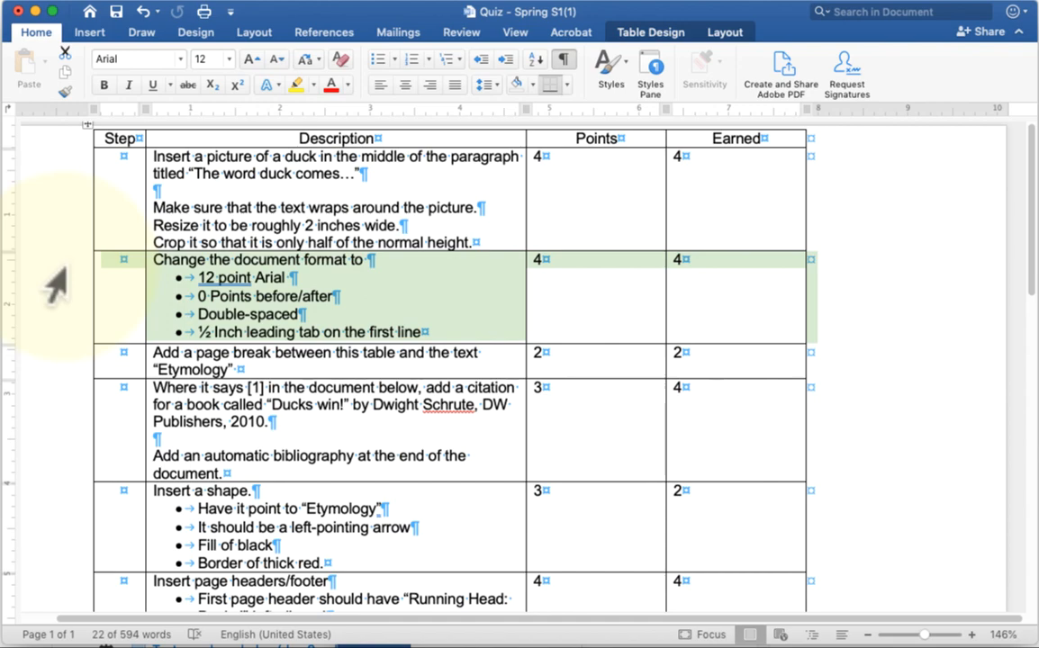
{"action": "scroll", "coordinate": [54, 286], "scroll_direction": "down", "scroll_amount": 10}
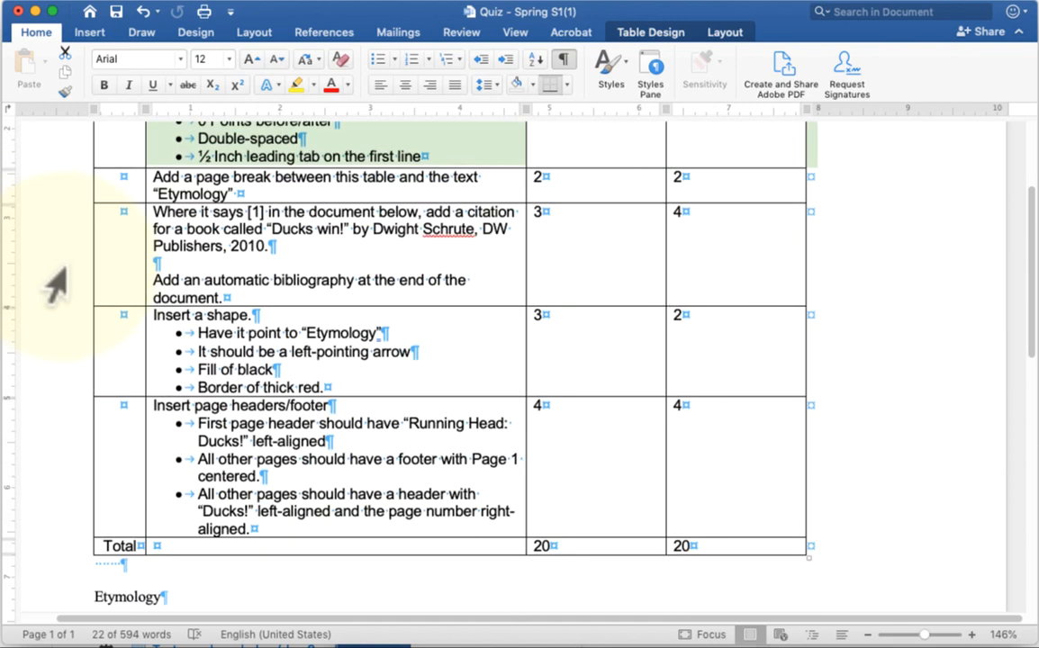
{"action": "scroll", "coordinate": [49, 270], "scroll_direction": "down", "scroll_amount": 5}
{"action": "scroll", "coordinate": [36, 288], "scroll_direction": "up", "scroll_amount": 4}
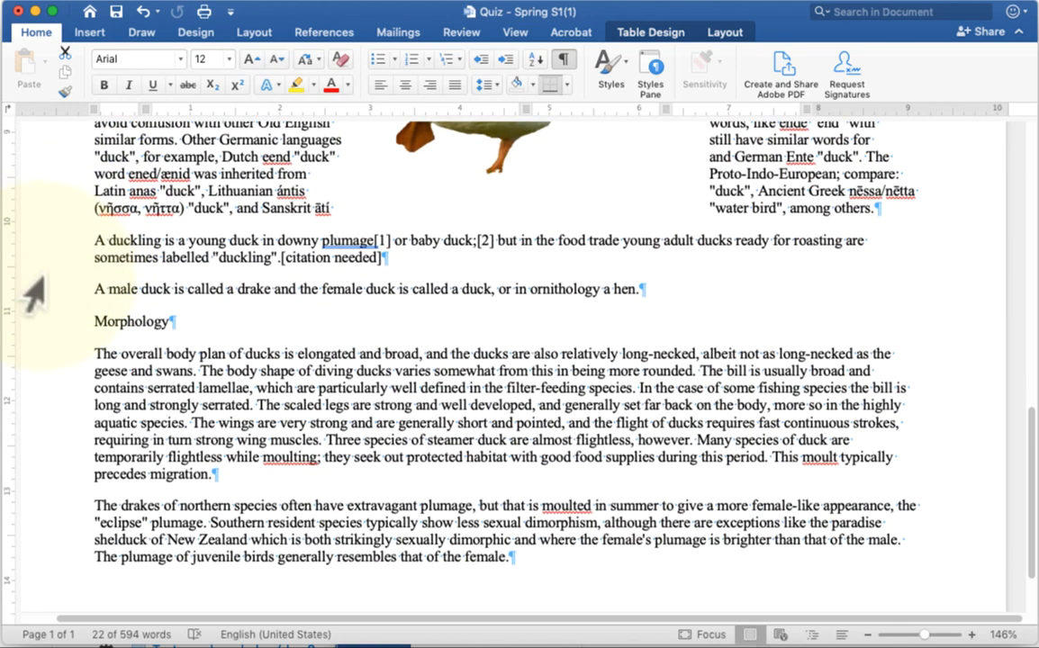
Step: Select single lines and whole paragraphs in the Etymology section, ending with the paragraph starting "The word duck comes"
{"action": "left_click", "coordinate": [36, 219]}
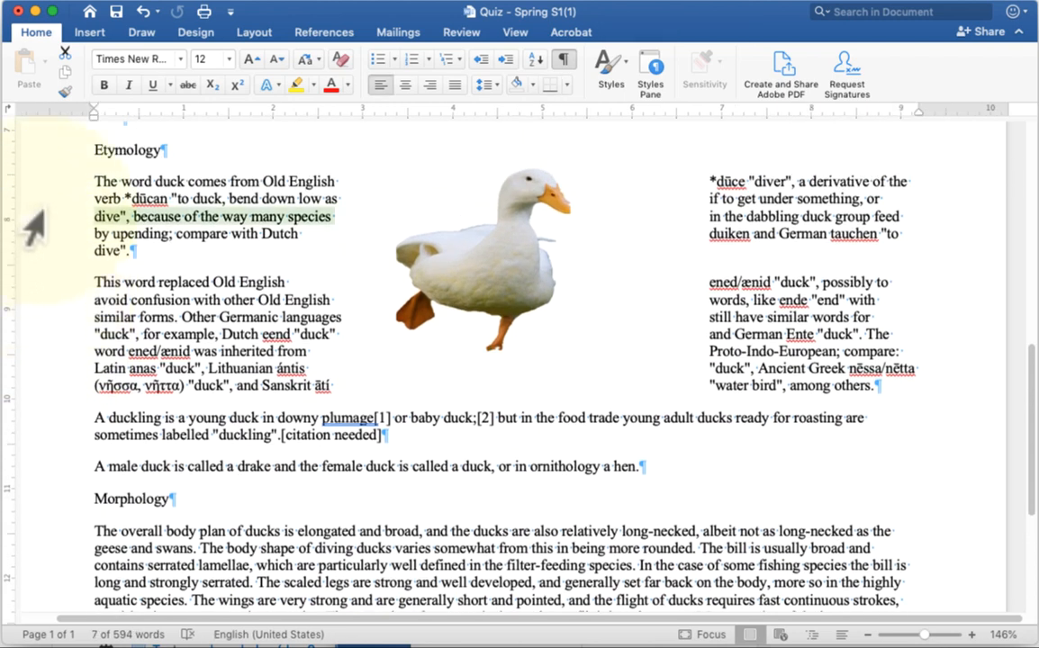
{"action": "left_click", "coordinate": [47, 252]}
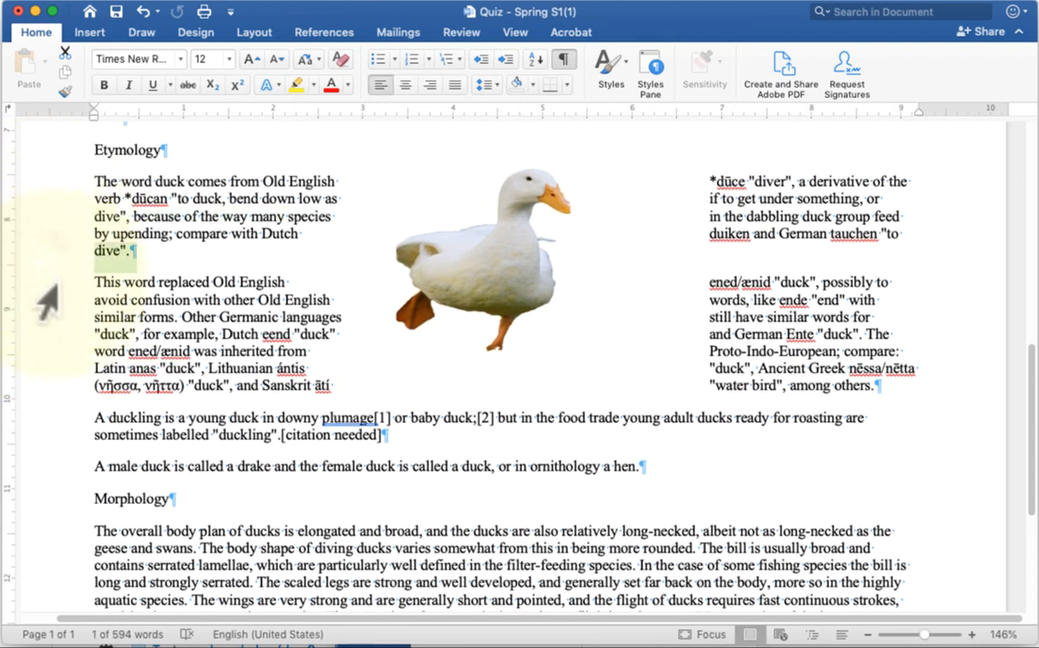
{"action": "double_click", "coordinate": [41, 227]}
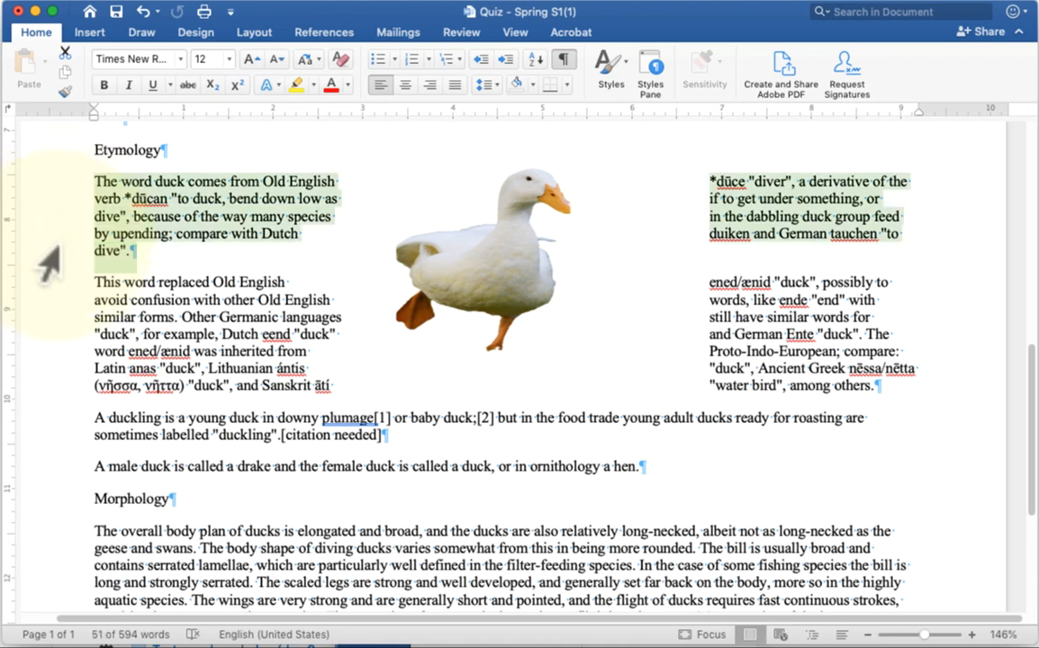
{"action": "double_click", "coordinate": [41, 317]}
{"action": "left_click", "coordinate": [45, 281]}
{"action": "left_click", "coordinate": [72, 264]}
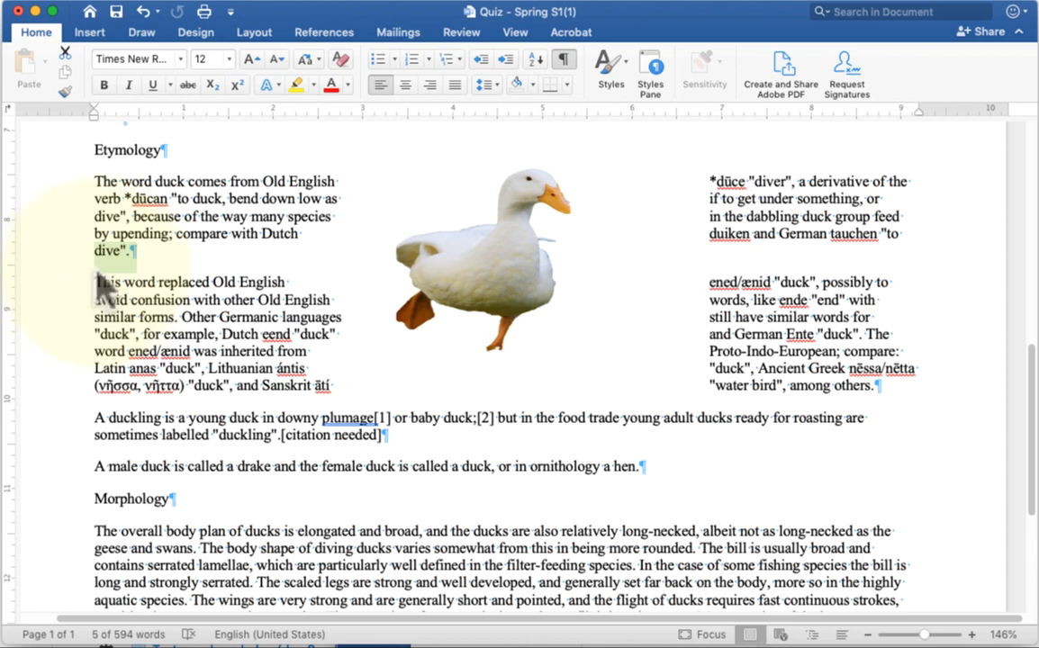
{"action": "left_click", "coordinate": [137, 250]}
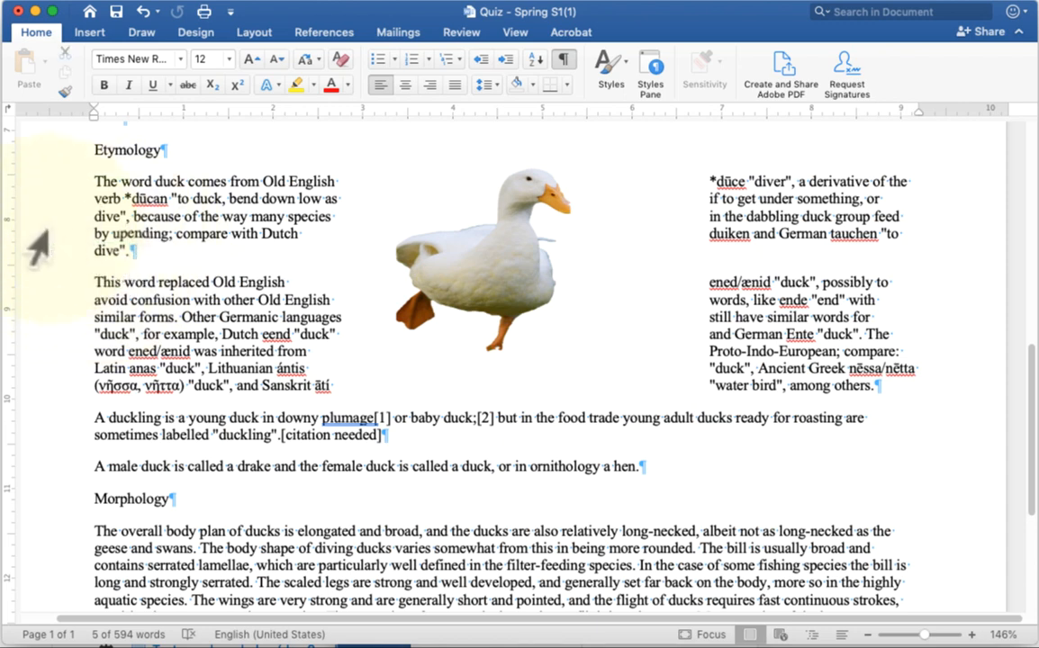
{"action": "double_click", "coordinate": [35, 244]}
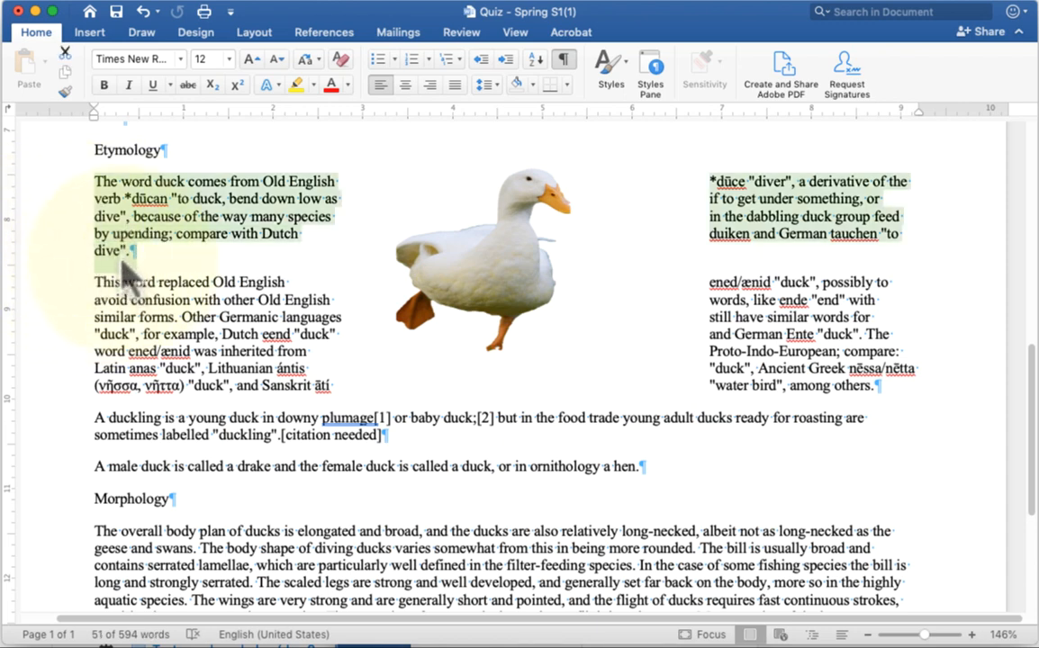
Step: Set the spacing after both body paragraphs under Morphology to 0 pt
{"action": "scroll", "coordinate": [108, 356], "scroll_direction": "down", "scroll_amount": 5}
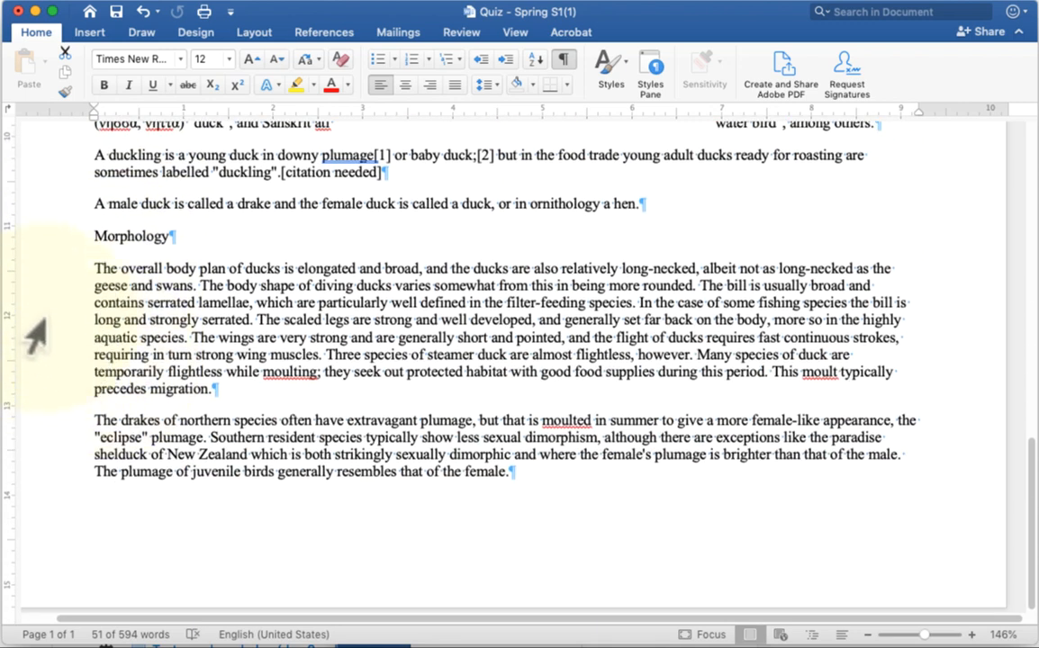
{"action": "left_click_drag", "start_coordinate": [54, 270], "coordinate": [56, 475]}
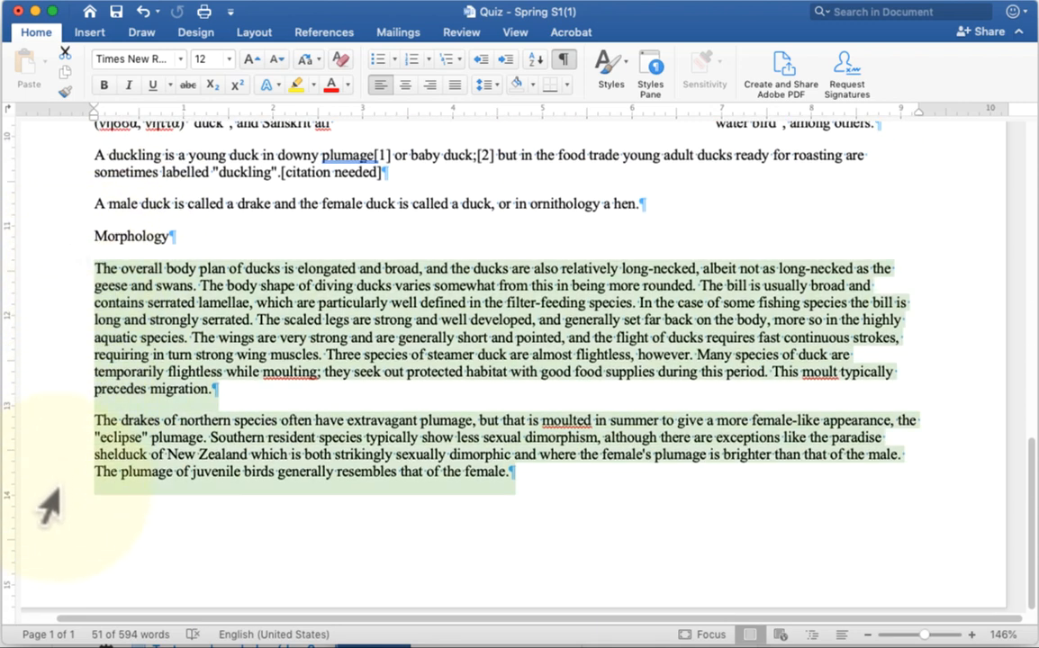
{"action": "right_click", "coordinate": [152, 314]}
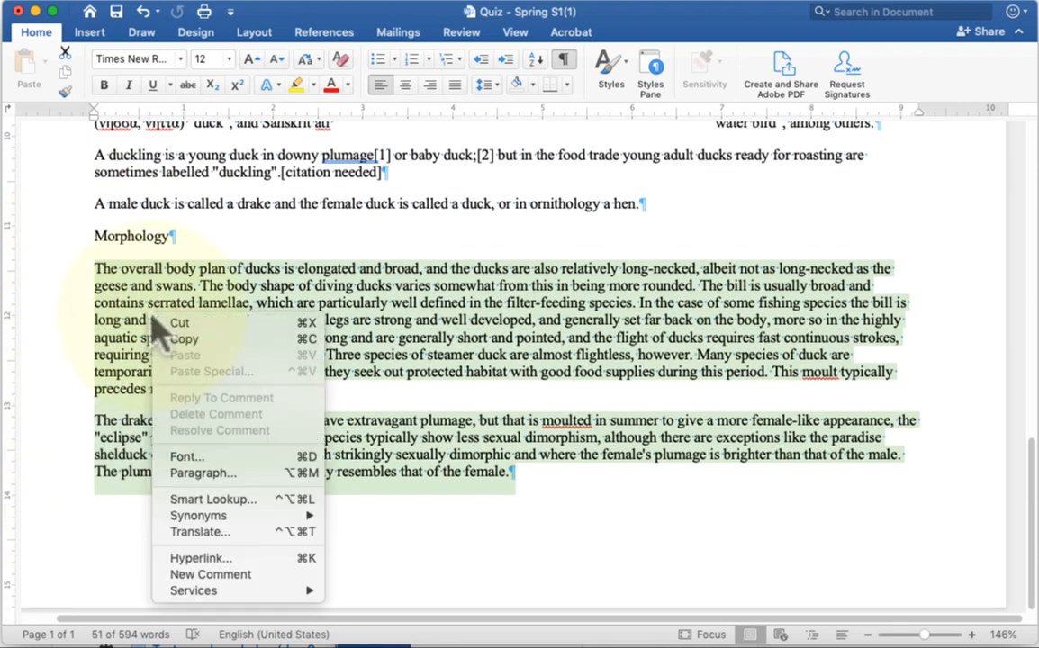
{"action": "left_click", "coordinate": [205, 472]}
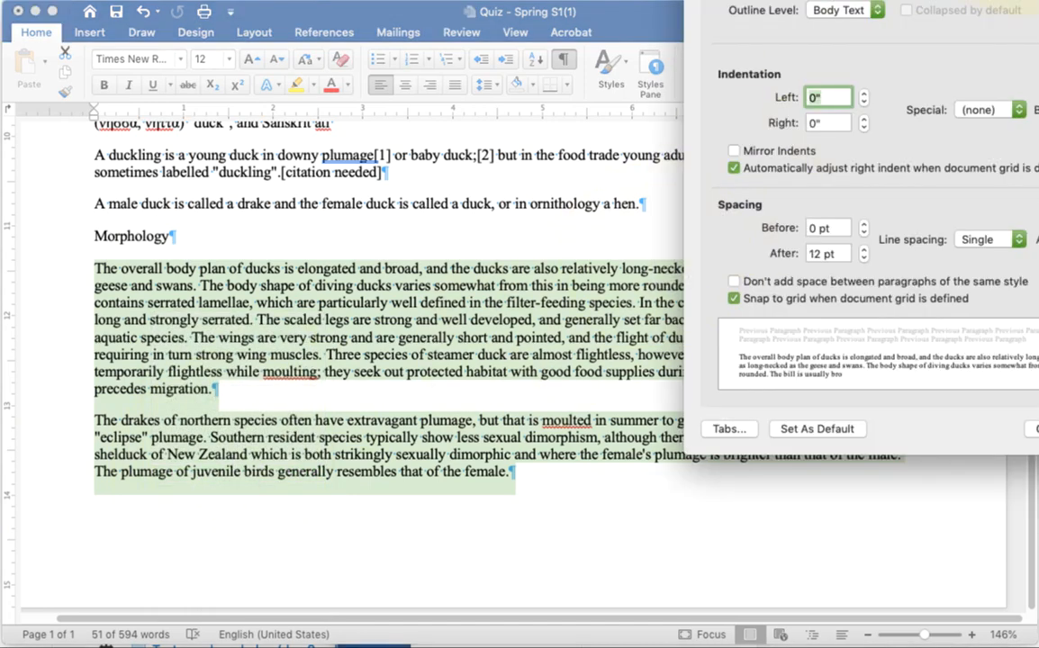
{"action": "left_click_drag", "start_coordinate": [1029, 0], "coordinate": [787, 20]}
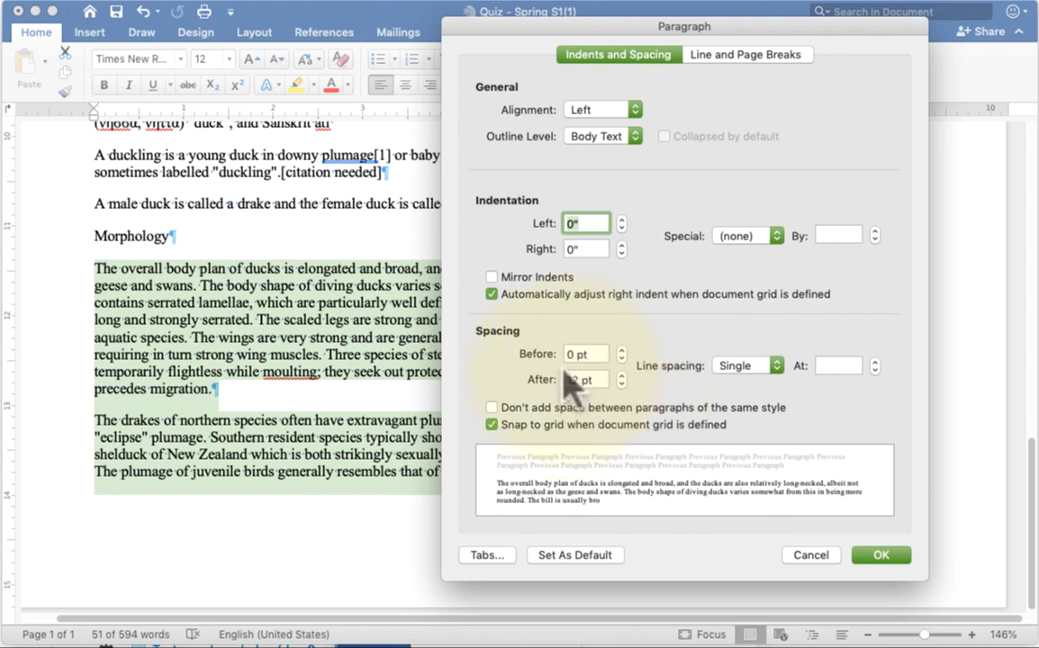
{"action": "left_click", "coordinate": [621, 383]}
{"action": "left_click", "coordinate": [621, 382]}
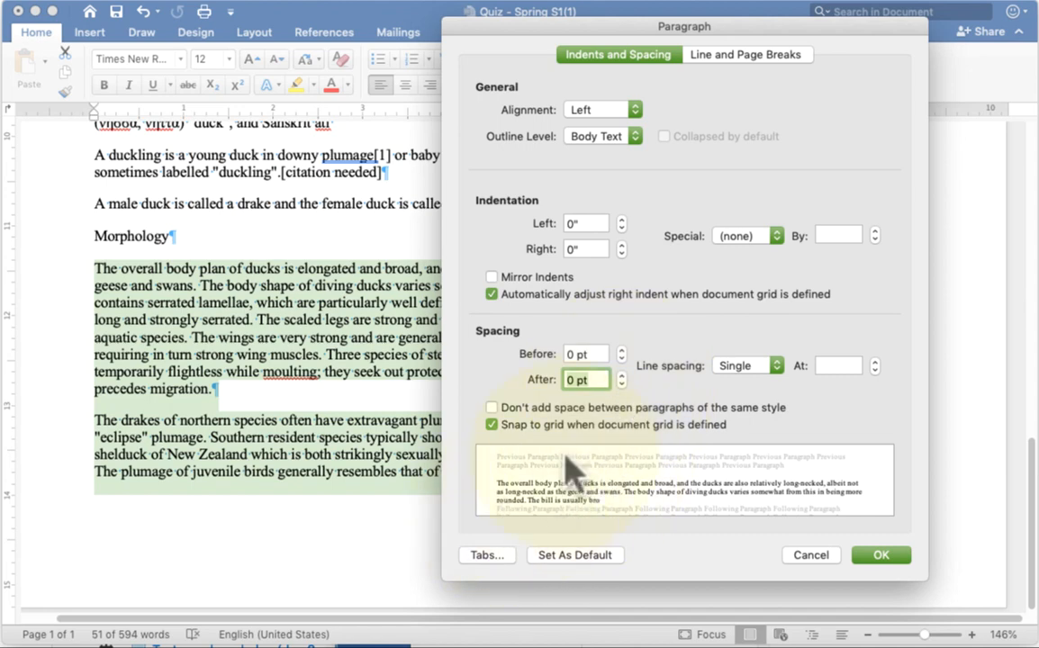
{"action": "left_click", "coordinate": [882, 558]}
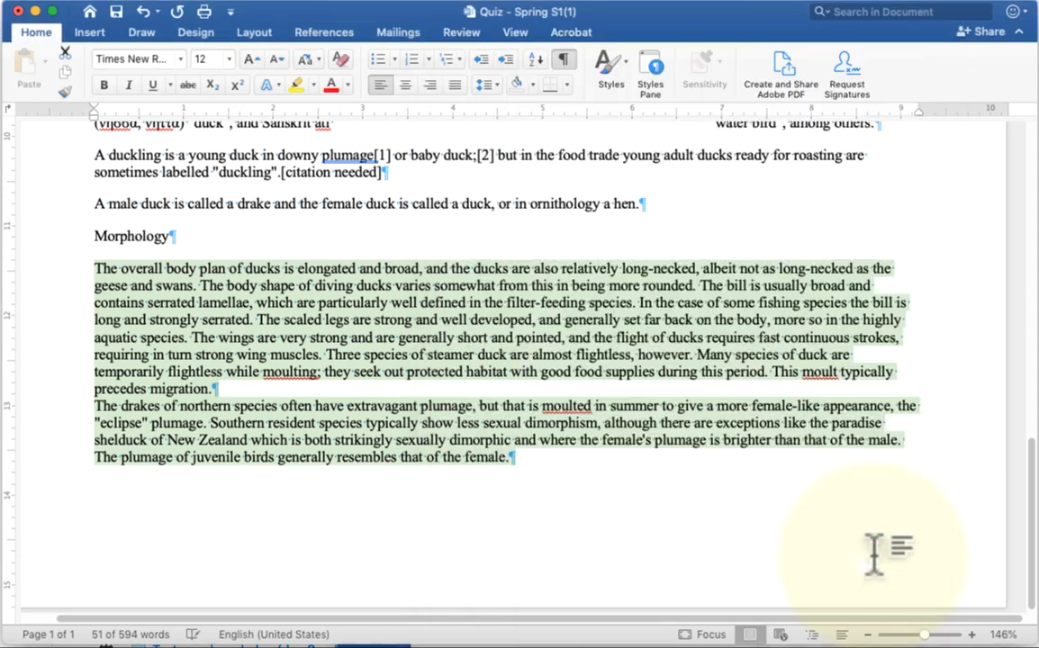
{"action": "left_click", "coordinate": [171, 360]}
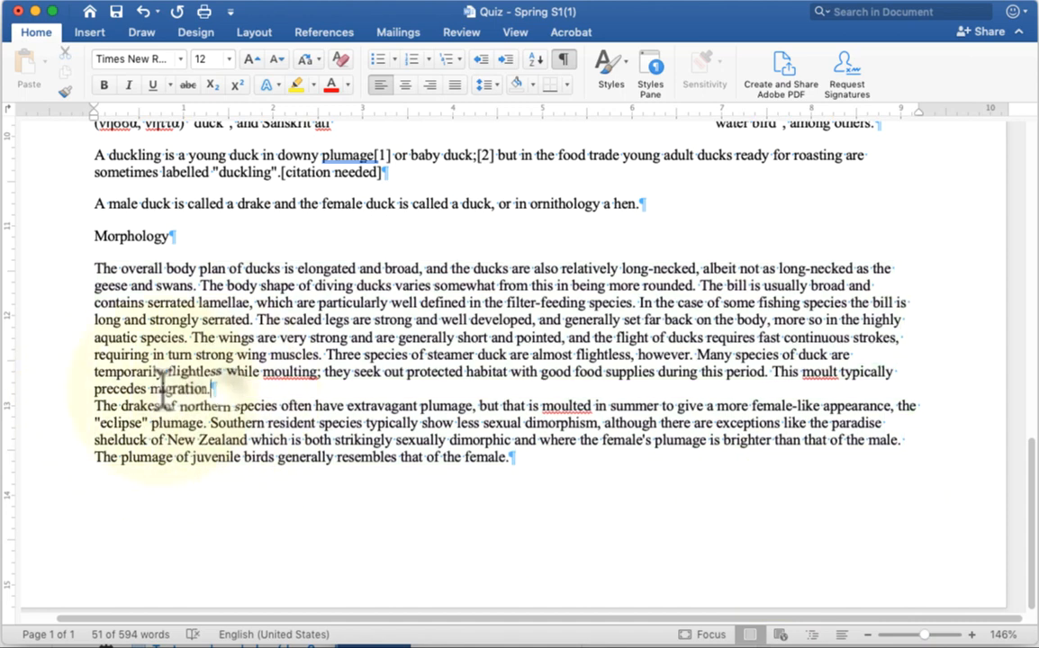
Step: Set the line spacing of both body paragraphs under Morphology to Double
{"action": "left_click", "coordinate": [26, 394]}
{"action": "left_click", "coordinate": [72, 407]}
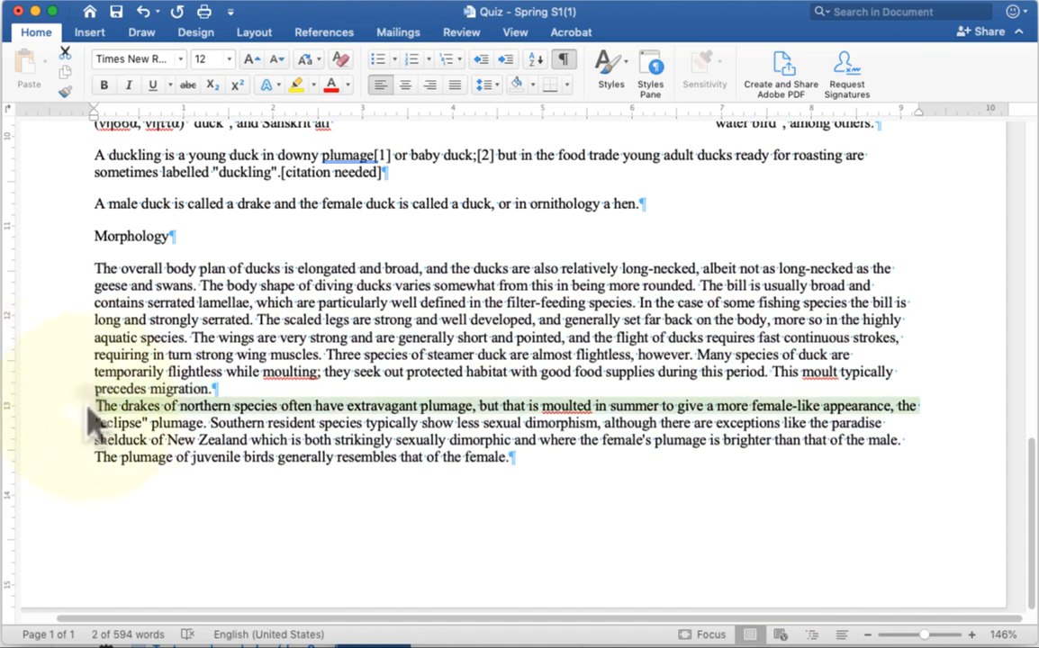
{"action": "left_click_drag", "start_coordinate": [52, 269], "coordinate": [61, 489]}
{"action": "right_click", "coordinate": [158, 339]}
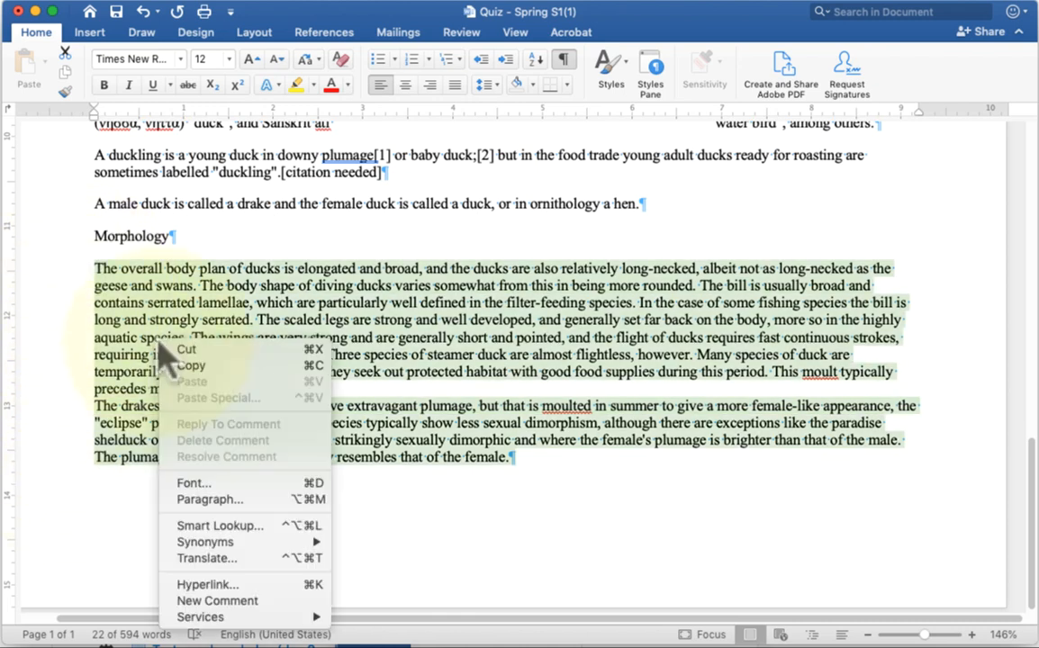
{"action": "left_click", "coordinate": [219, 497]}
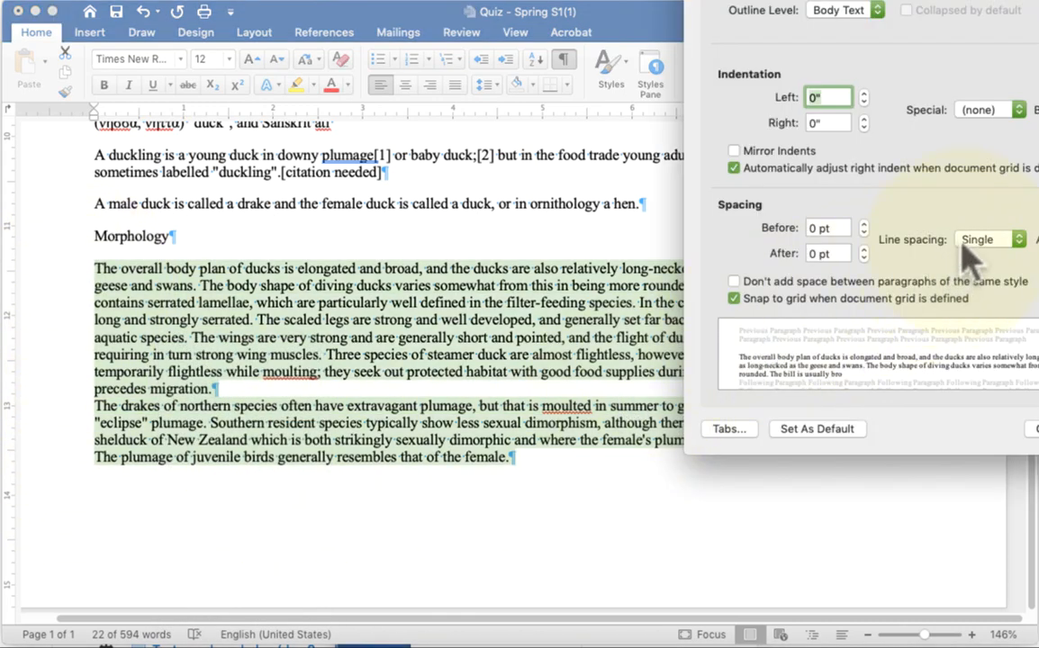
{"action": "left_click", "coordinate": [976, 241]}
{"action": "left_click", "coordinate": [979, 270]}
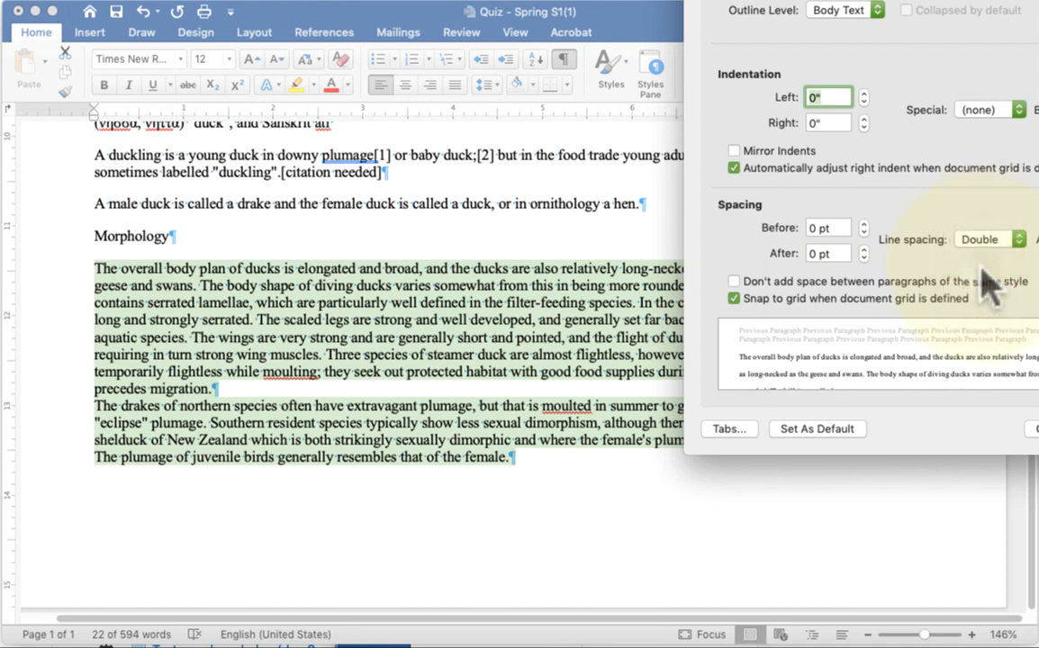
Step: Give the two Morphology body paragraphs a 0.5" first-line indent and apply the paragraph settings
{"action": "left_click_drag", "start_coordinate": [1038, 0], "coordinate": [781, 36]}
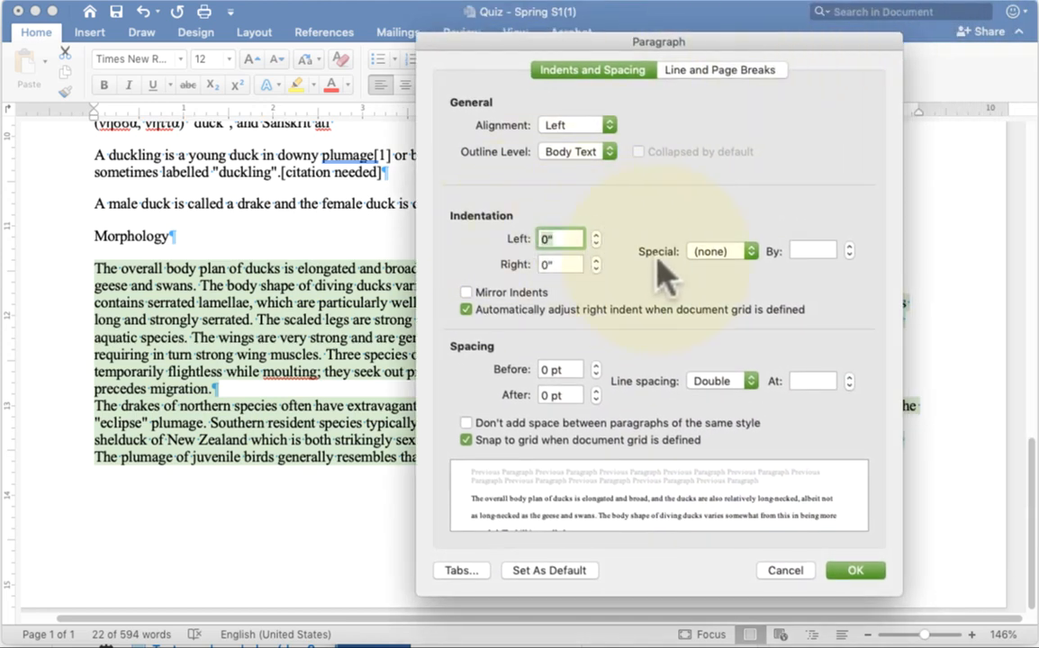
{"action": "left_click", "coordinate": [723, 252]}
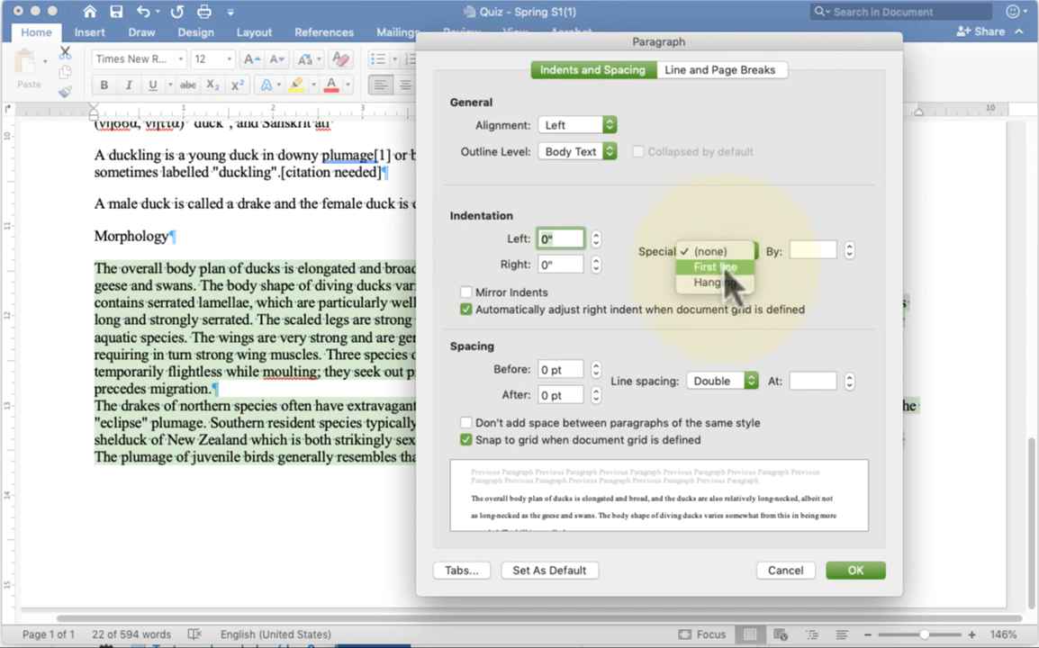
{"action": "left_click", "coordinate": [725, 268]}
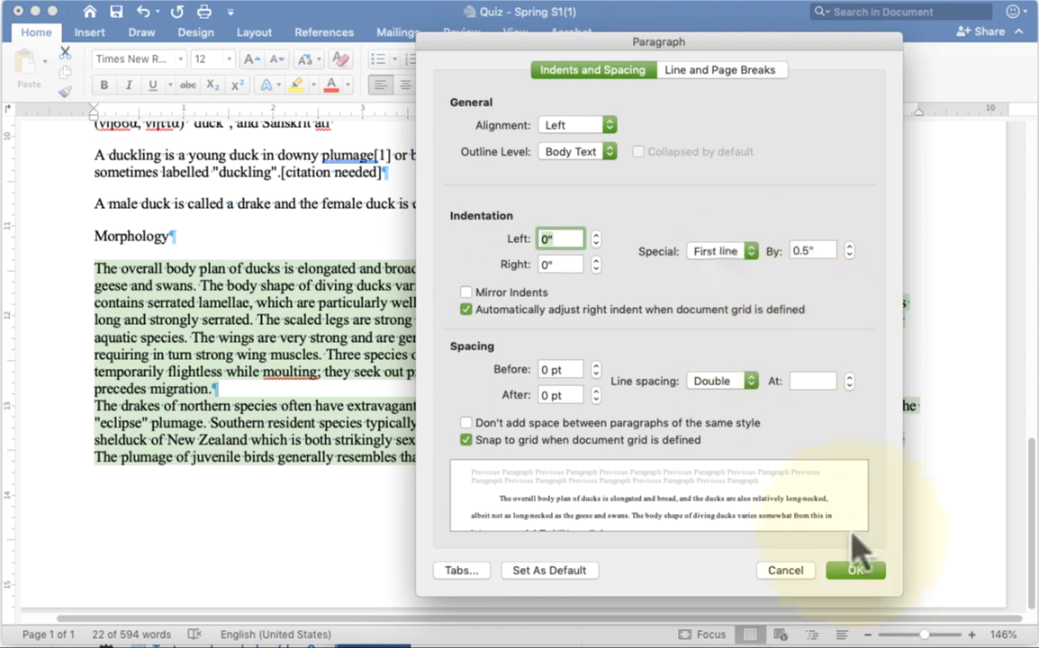
{"action": "left_click", "coordinate": [855, 569]}
{"action": "left_click", "coordinate": [46, 270]}
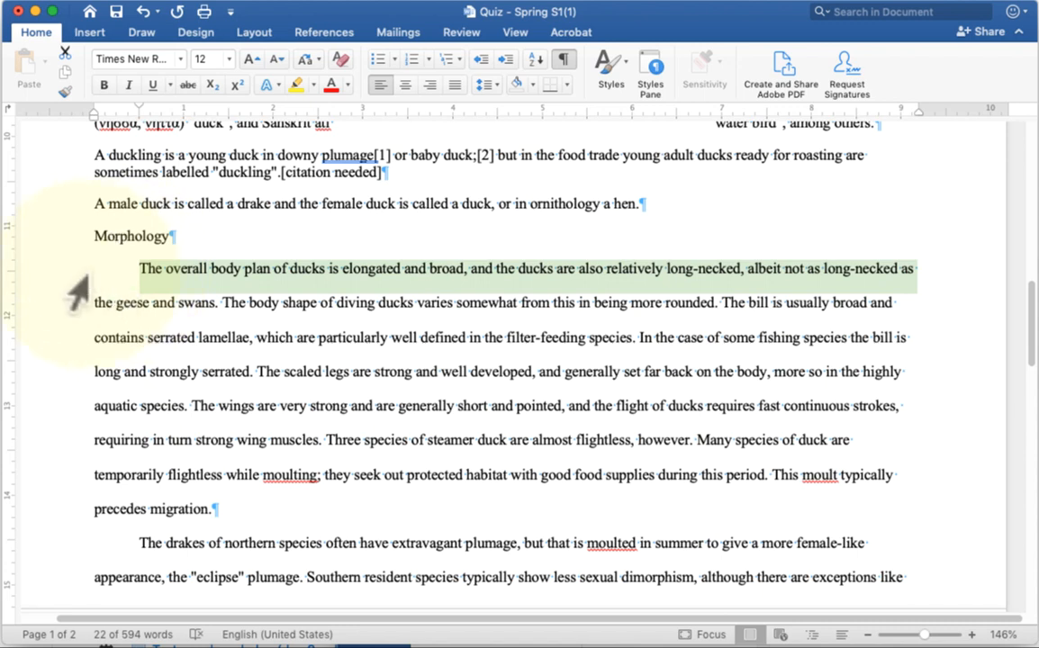
Step: For the paragraph starting "The drakes of northern species", remove the first-line special indent and set the left indent to 0.5"
{"action": "scroll", "coordinate": [64, 336], "scroll_direction": "down", "scroll_amount": 5}
{"action": "left_click", "coordinate": [36, 416]}
{"action": "double_click", "coordinate": [36, 416]}
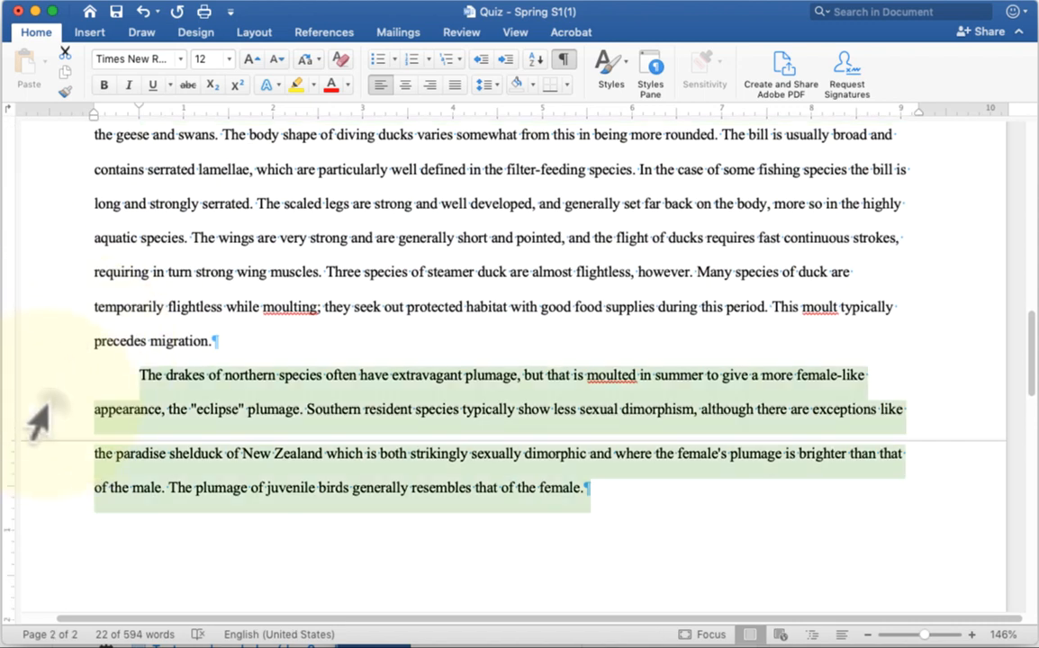
{"action": "right_click", "coordinate": [210, 405]}
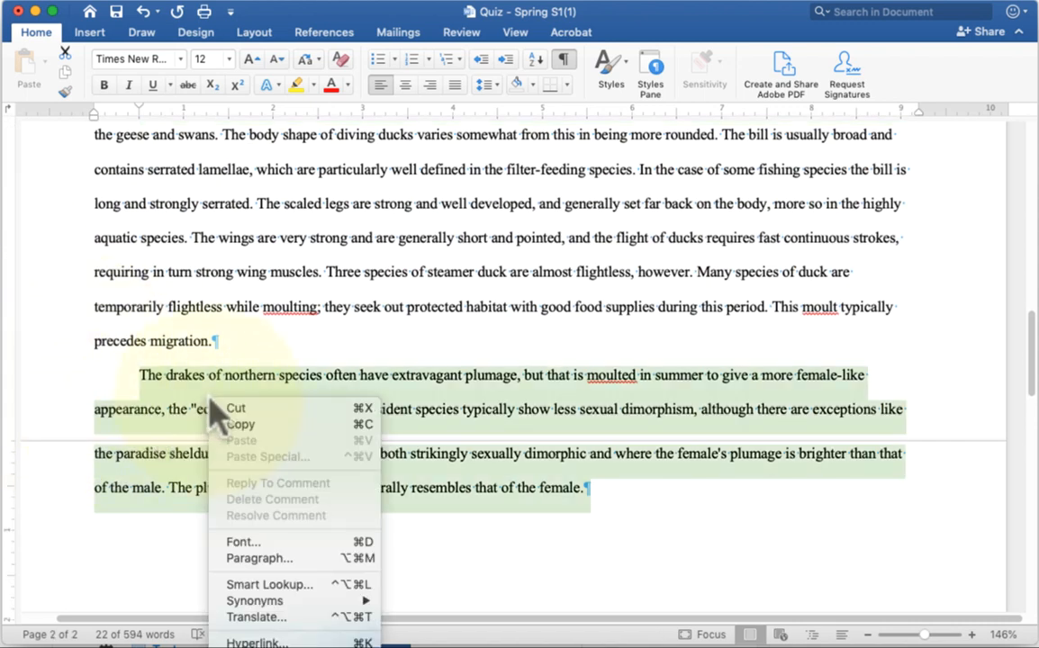
{"action": "left_click", "coordinate": [270, 558]}
{"action": "left_click", "coordinate": [990, 110]}
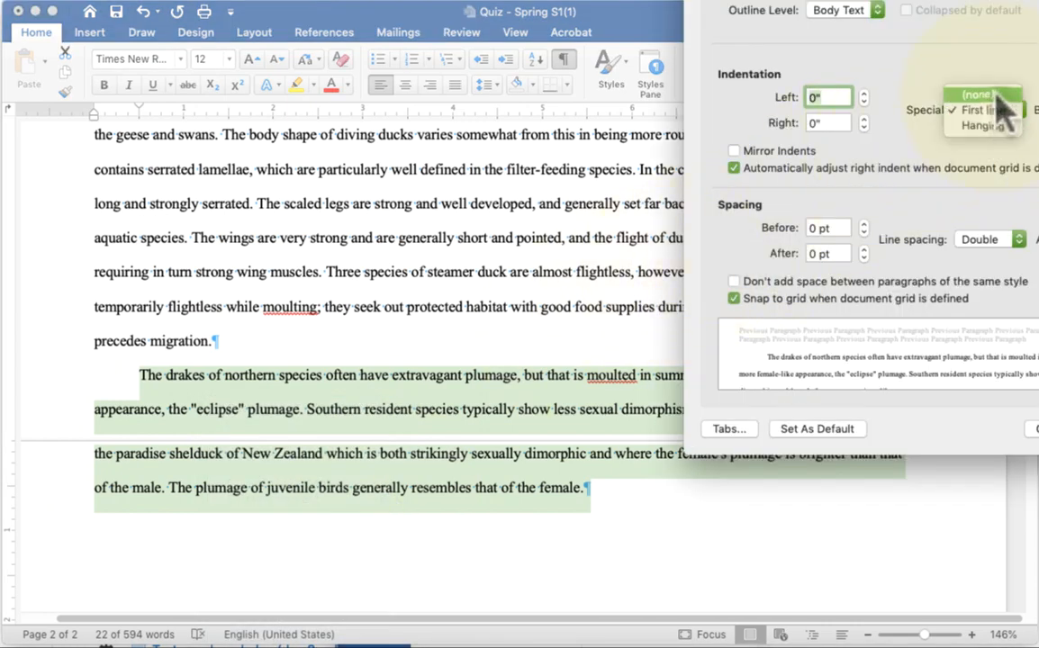
{"action": "left_click", "coordinate": [977, 94]}
{"action": "left_click", "coordinate": [864, 92]}
{"action": "left_click", "coordinate": [864, 92]}
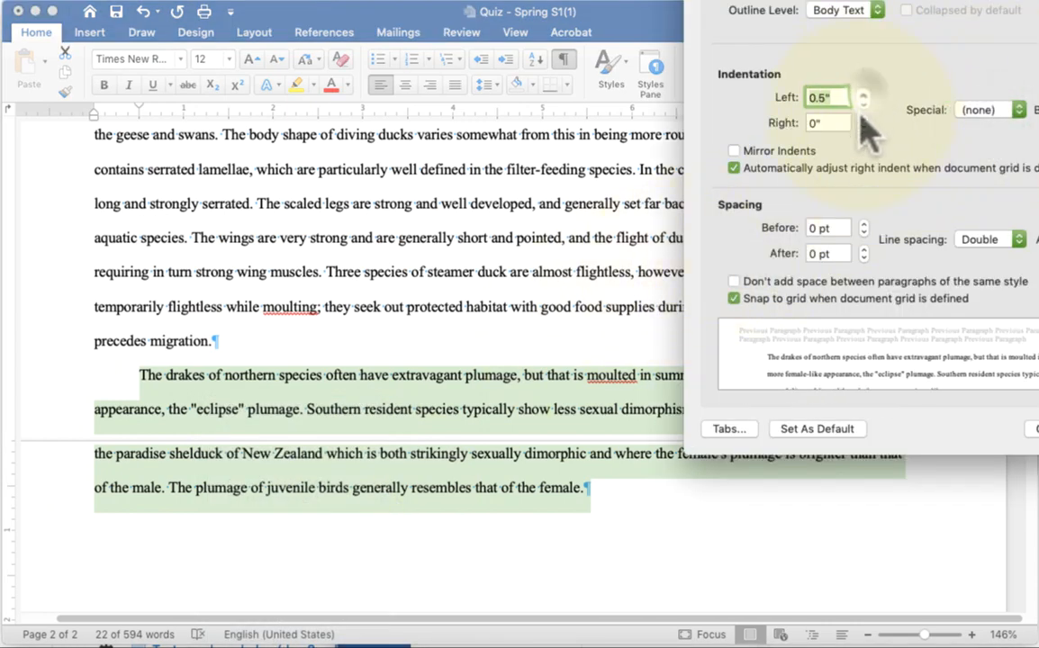
Step: Set the drakes paragraph's right indent to 0.5", apply it, and justify the paragraph
{"action": "left_click", "coordinate": [863, 119]}
{"action": "left_click", "coordinate": [864, 119]}
{"action": "left_click", "coordinate": [863, 119]}
{"action": "left_click", "coordinate": [864, 119]}
{"action": "left_click", "coordinate": [863, 119]}
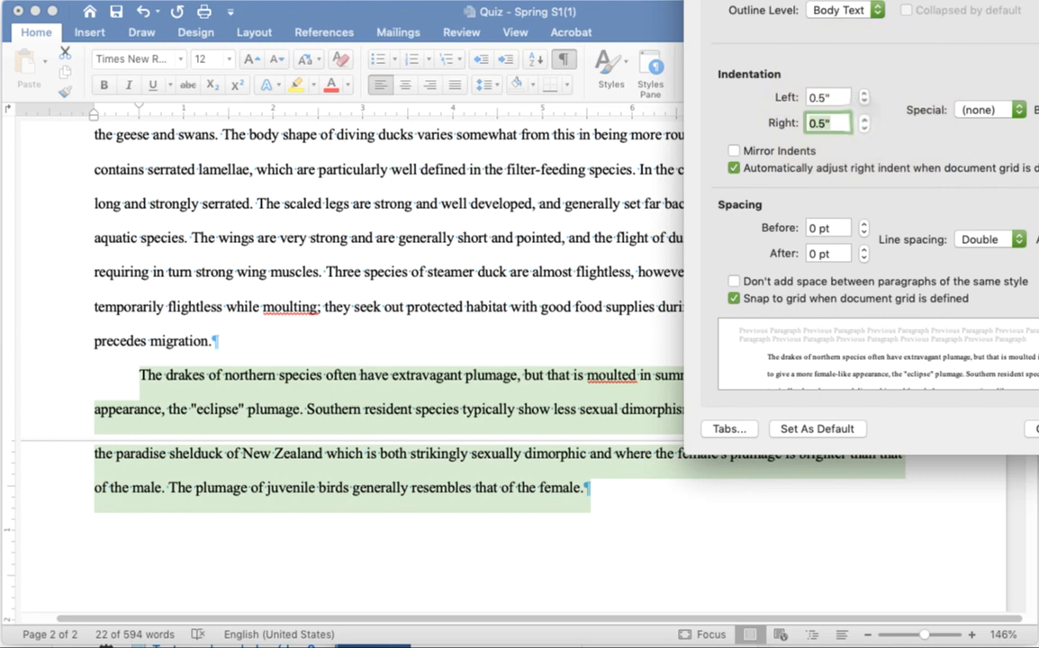
{"action": "left_click_drag", "start_coordinate": [975, 0], "coordinate": [752, 59]}
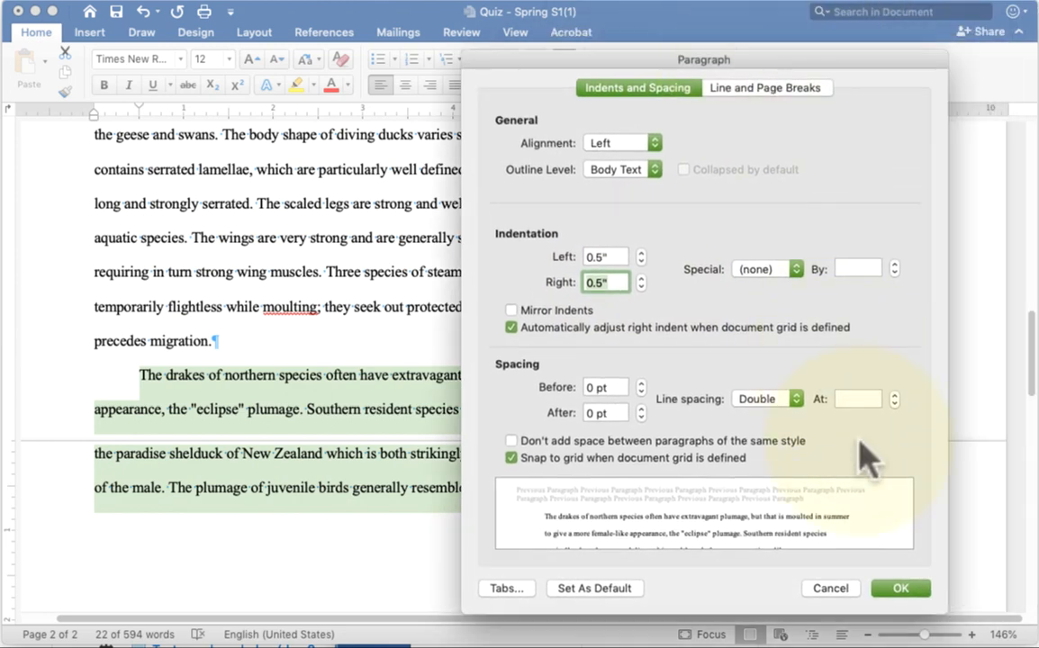
{"action": "left_click", "coordinate": [900, 588]}
{"action": "left_click", "coordinate": [455, 83]}
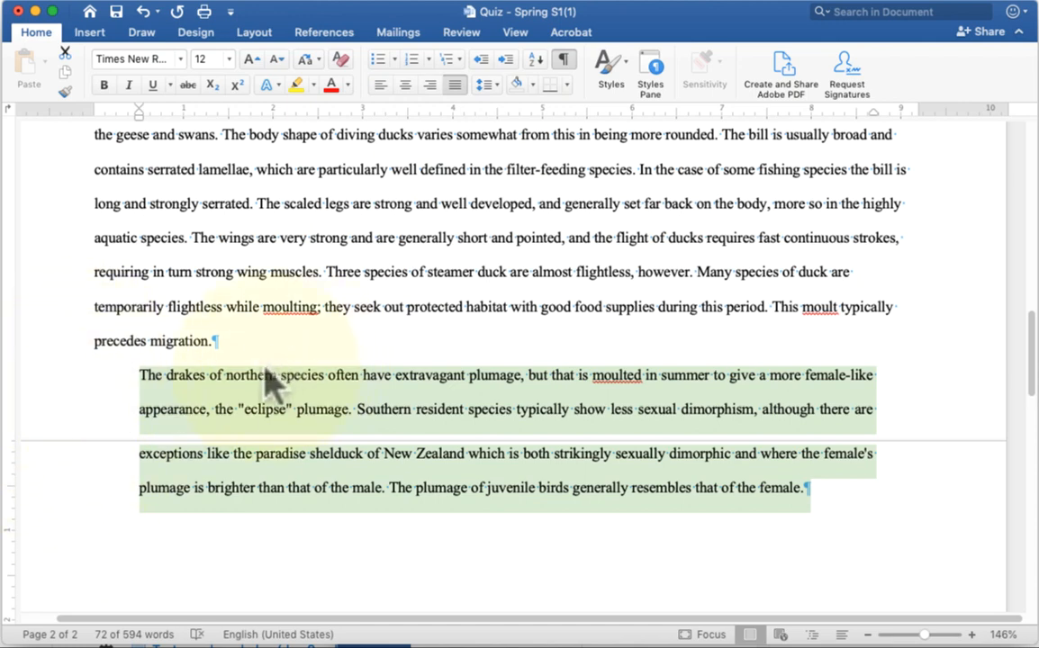
Step: Review the quiz table's rows on document format, page break, citation, shape and page headers
{"action": "left_click", "coordinate": [290, 319]}
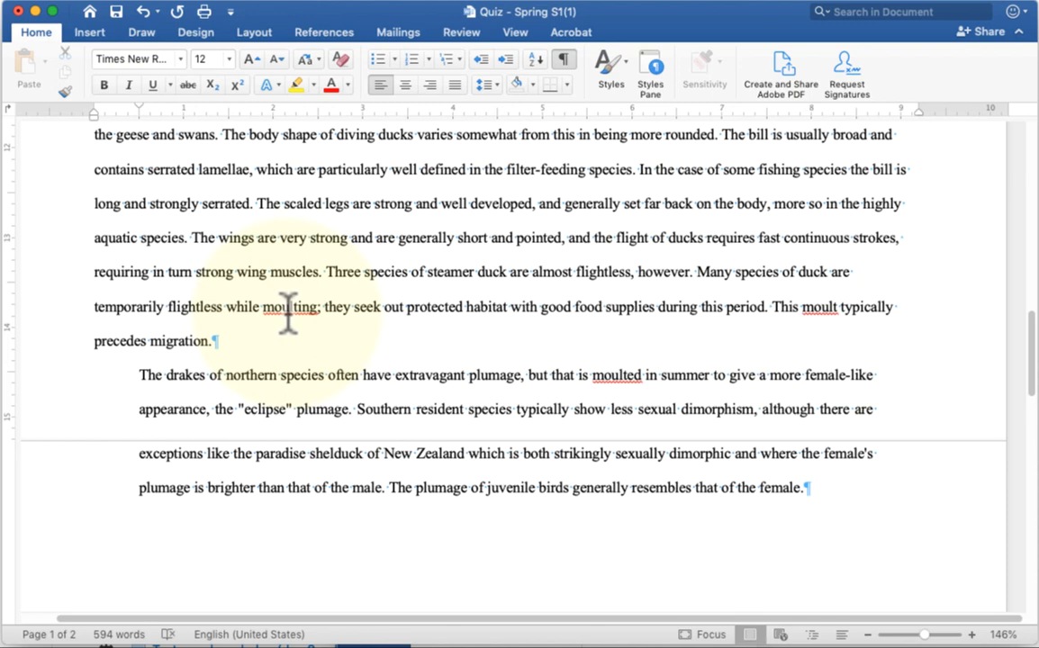
{"action": "scroll", "coordinate": [279, 318], "scroll_direction": "down", "scroll_amount": 10}
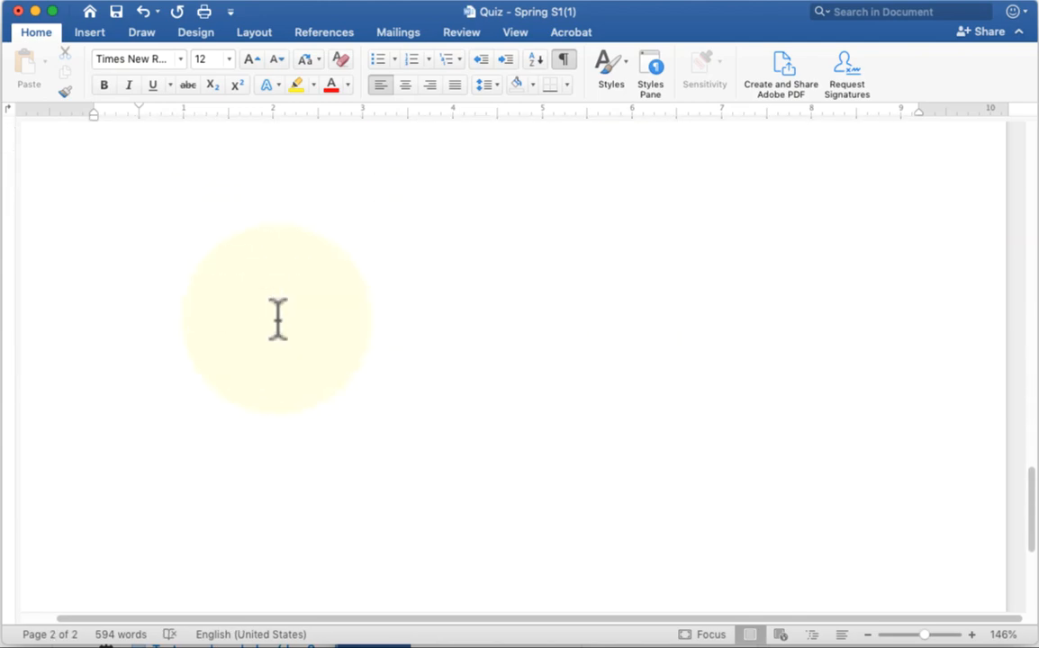
{"action": "scroll", "coordinate": [279, 318], "scroll_direction": "up", "scroll_amount": 15}
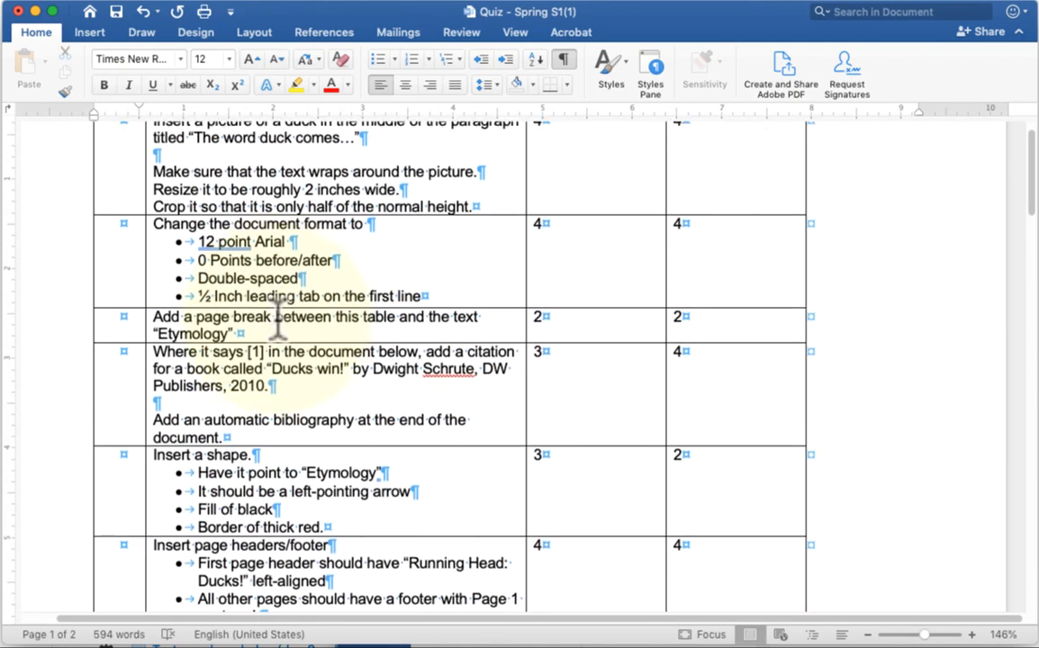
{"action": "scroll", "coordinate": [279, 318], "scroll_direction": "down", "scroll_amount": 1}
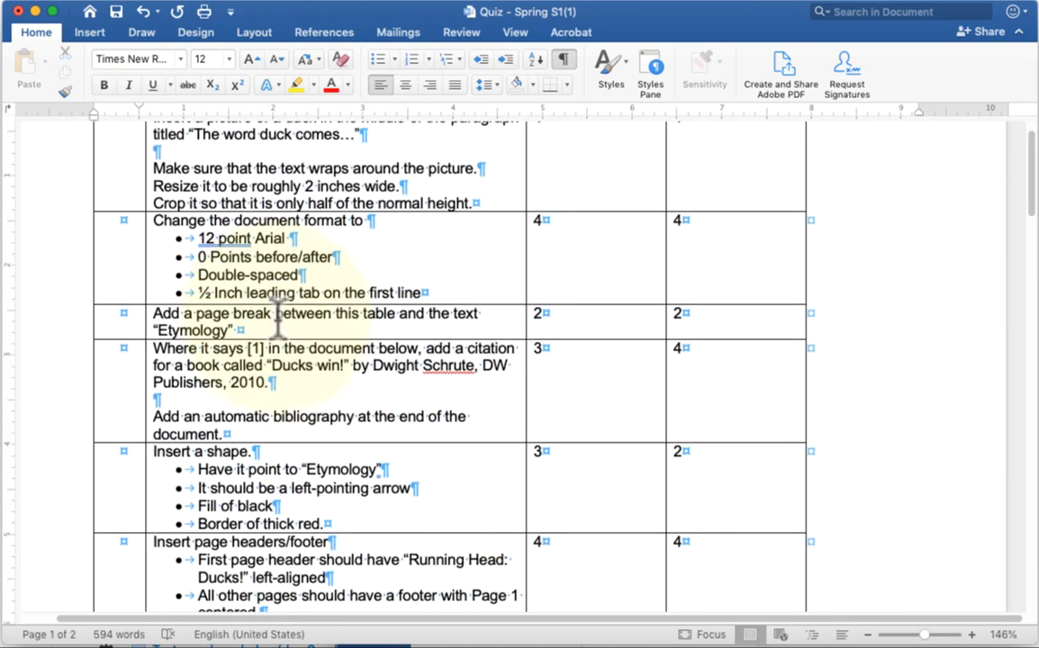
{"action": "scroll", "coordinate": [279, 318], "scroll_direction": "down", "scroll_amount": 1}
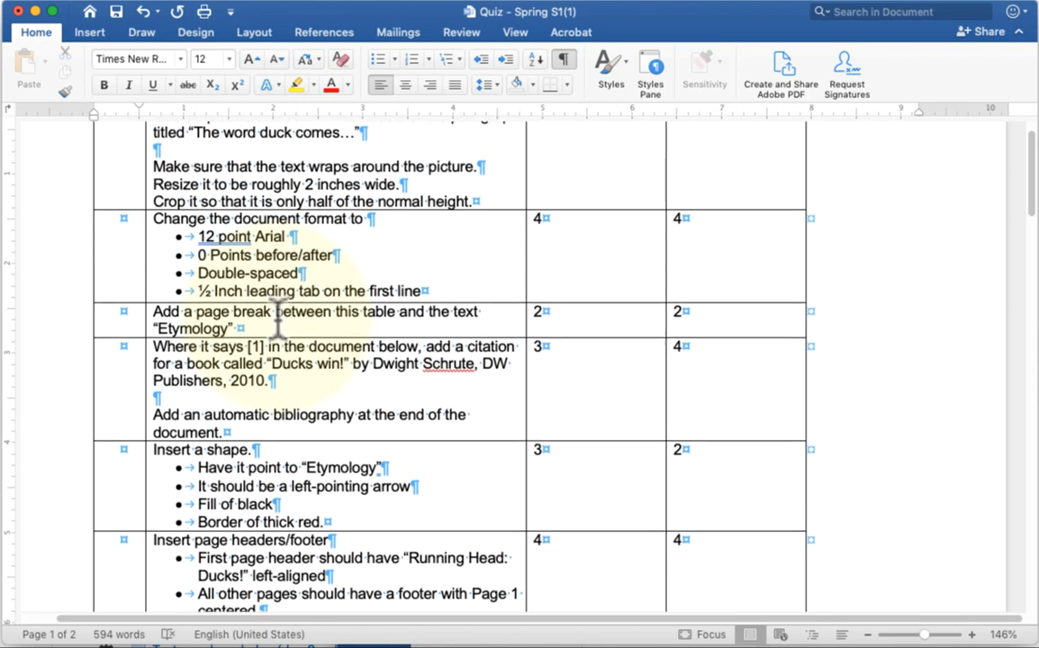
Step: Make the heading line "Street Price Cost" below the Morphology text bold
{"action": "scroll", "coordinate": [279, 319], "scroll_direction": "down", "scroll_amount": 3}
{"action": "scroll", "coordinate": [277, 319], "scroll_direction": "down", "scroll_amount": 5}
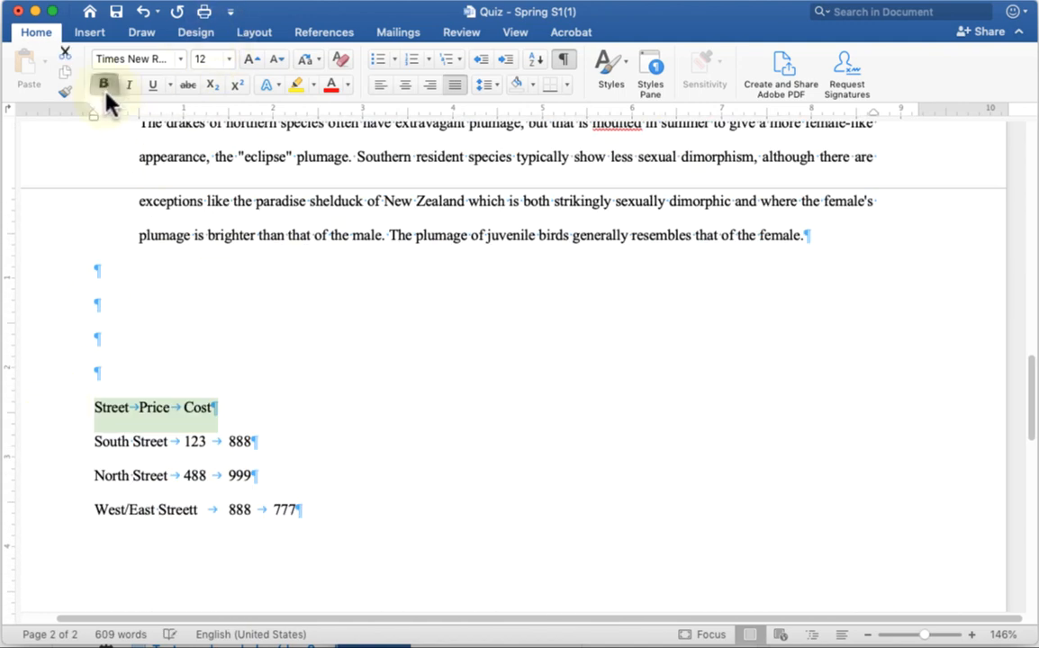
{"action": "left_click", "coordinate": [104, 85]}
{"action": "left_click", "coordinate": [116, 389]}
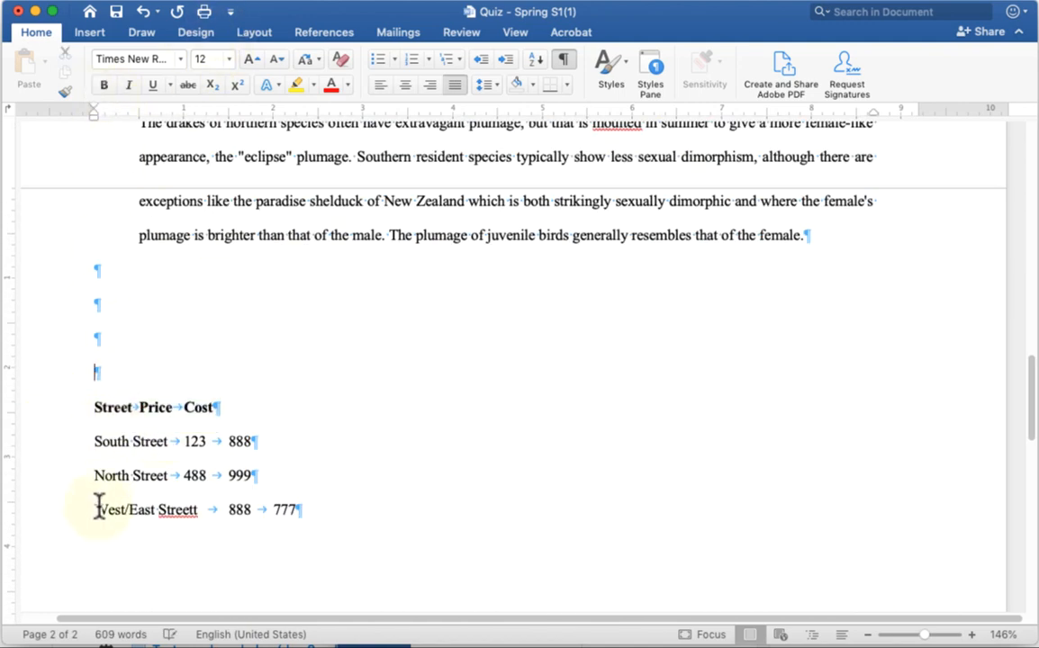
Step: Examine the tab-separated columns of the street list, comparing them with formatting marks hidden and shown
{"action": "scroll", "coordinate": [97, 506], "scroll_direction": "down", "scroll_amount": 10}
{"action": "scroll", "coordinate": [96, 507], "scroll_direction": "up", "scroll_amount": 1}
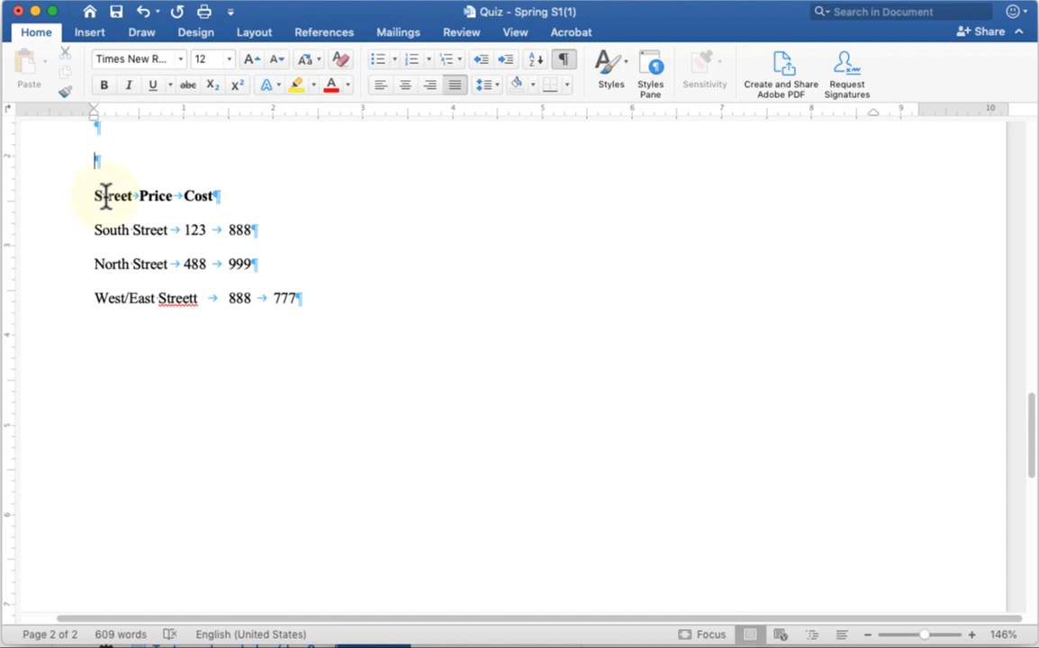
{"action": "left_click_drag", "start_coordinate": [105, 196], "coordinate": [199, 197]}
{"action": "double_click", "coordinate": [199, 196]}
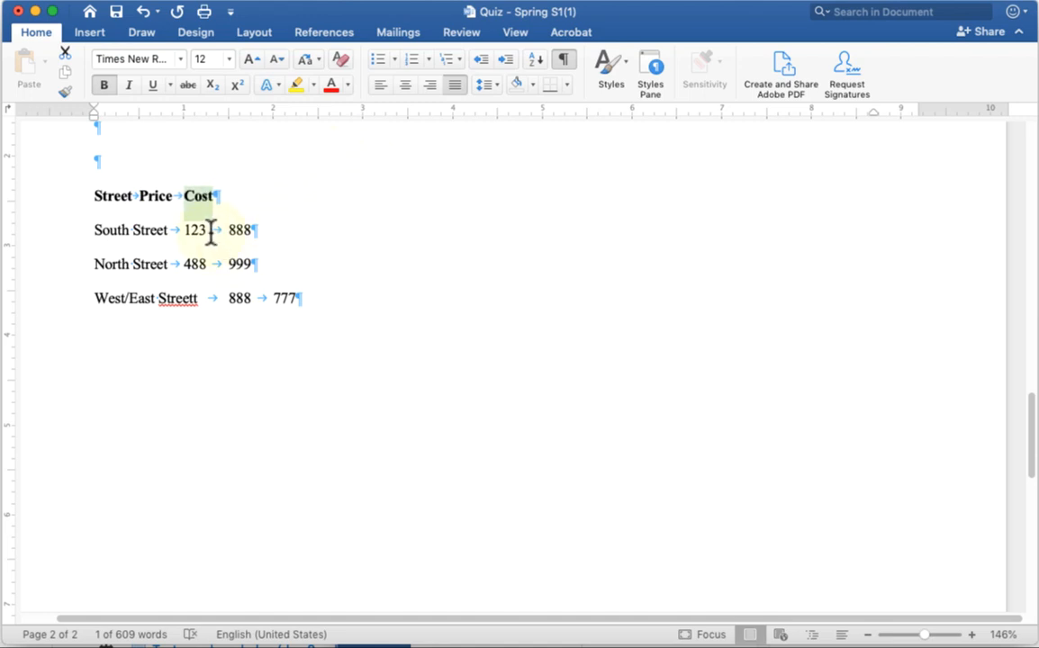
{"action": "left_click_drag", "start_coordinate": [168, 228], "coordinate": [181, 227]}
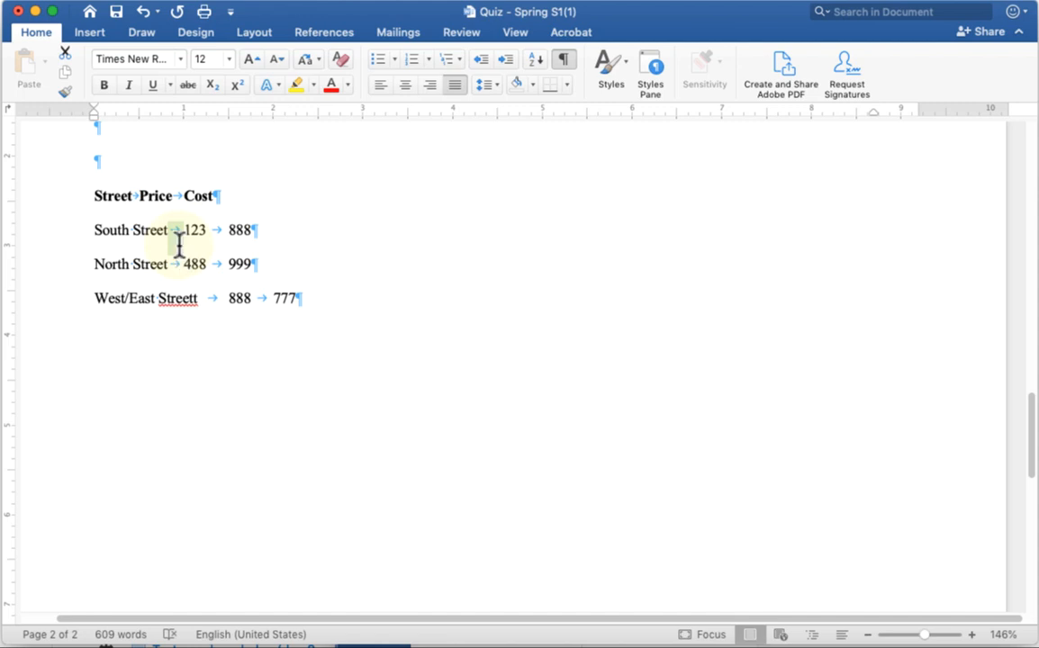
{"action": "left_click", "coordinate": [569, 65]}
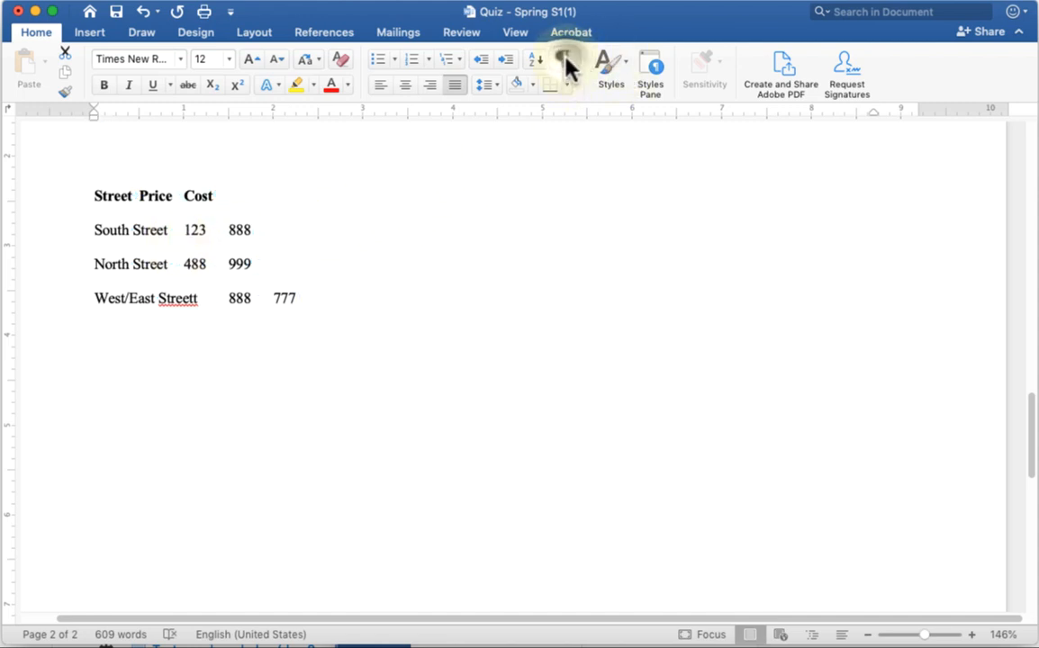
{"action": "left_click", "coordinate": [566, 62]}
{"action": "left_click", "coordinate": [407, 200]}
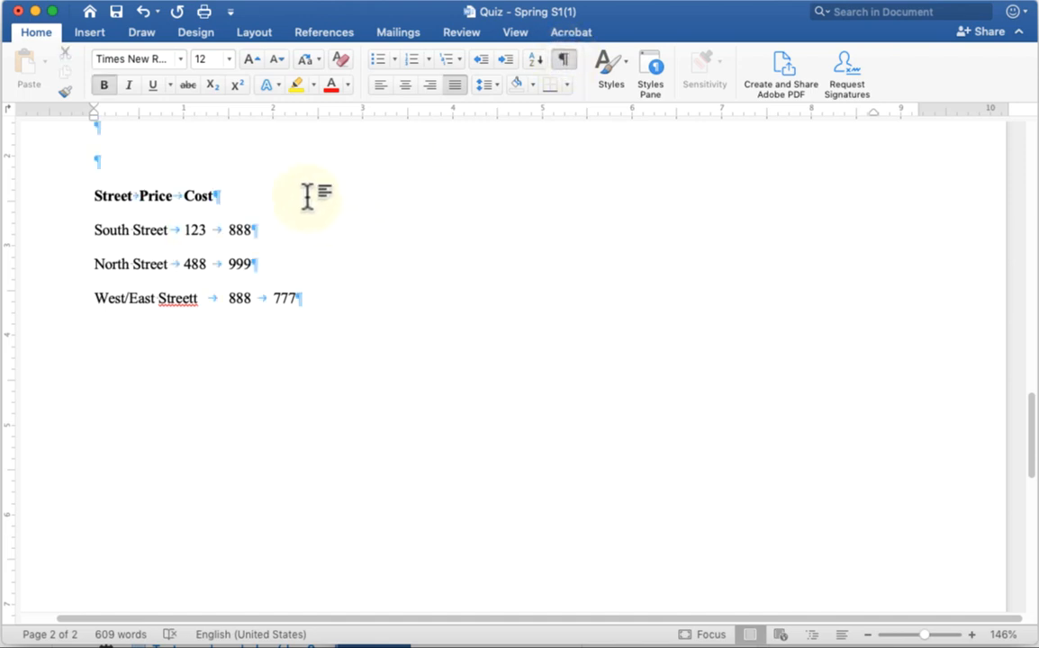
Step: Open the tab settings for all four lines of the street list and clear all existing tab stops
{"action": "left_click_drag", "start_coordinate": [54, 187], "coordinate": [51, 329]}
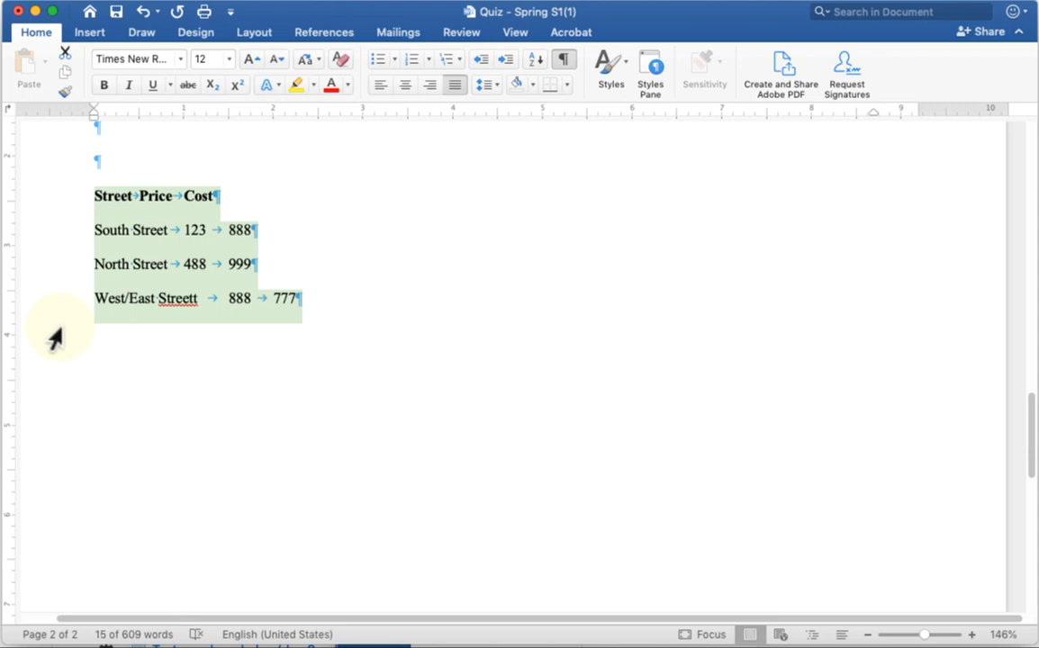
{"action": "right_click", "coordinate": [132, 244]}
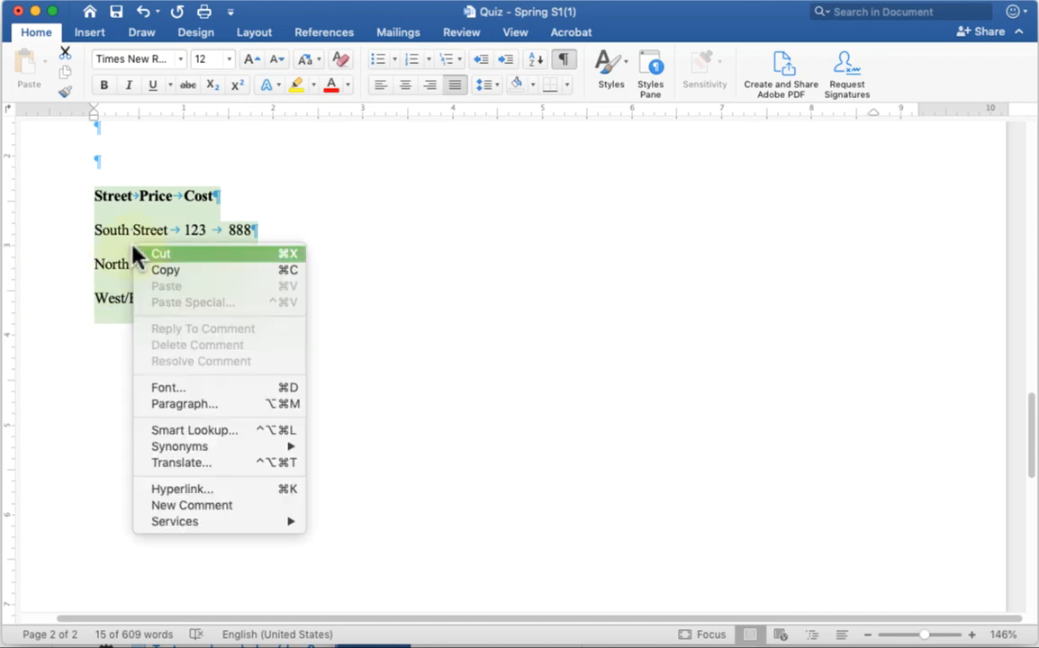
{"action": "left_click", "coordinate": [225, 404]}
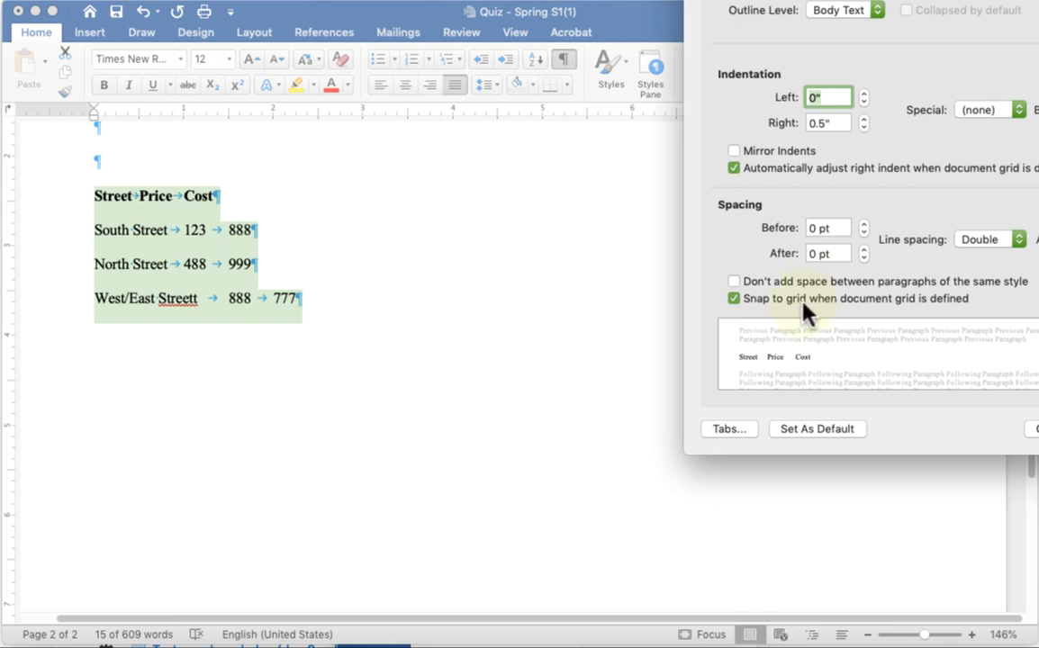
{"action": "left_click", "coordinate": [727, 430]}
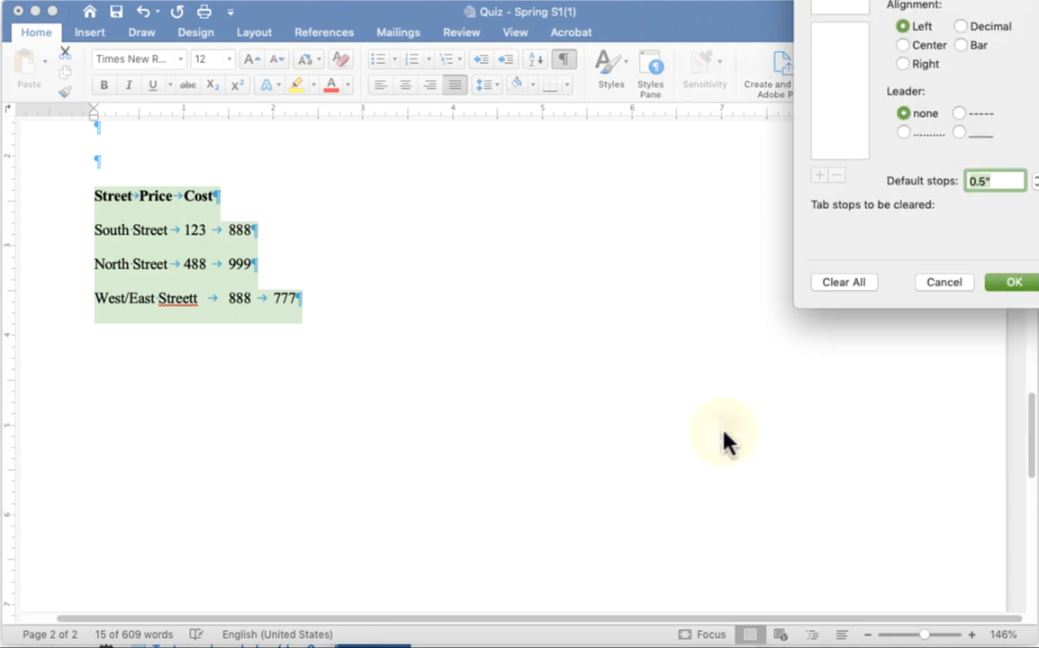
{"action": "left_click_drag", "start_coordinate": [939, 0], "coordinate": [621, 146]}
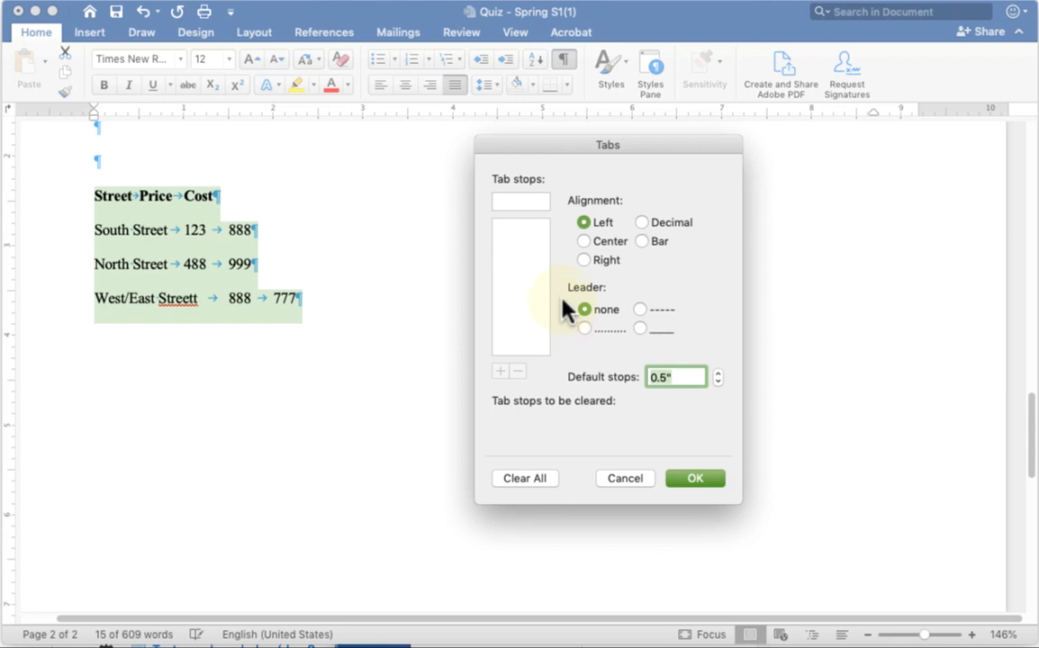
{"action": "left_click", "coordinate": [524, 478]}
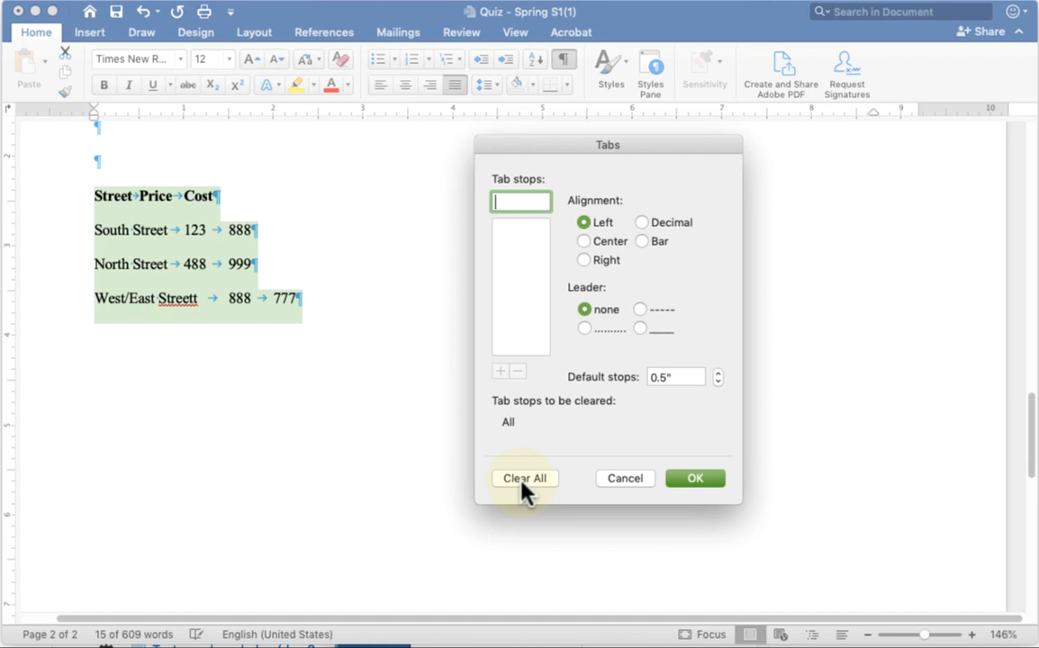
Step: Add left-aligned tab stops without leaders at 3" and 5" to the street list and apply them
{"action": "type", "text": "3"}
{"action": "left_click", "coordinate": [500, 371]}
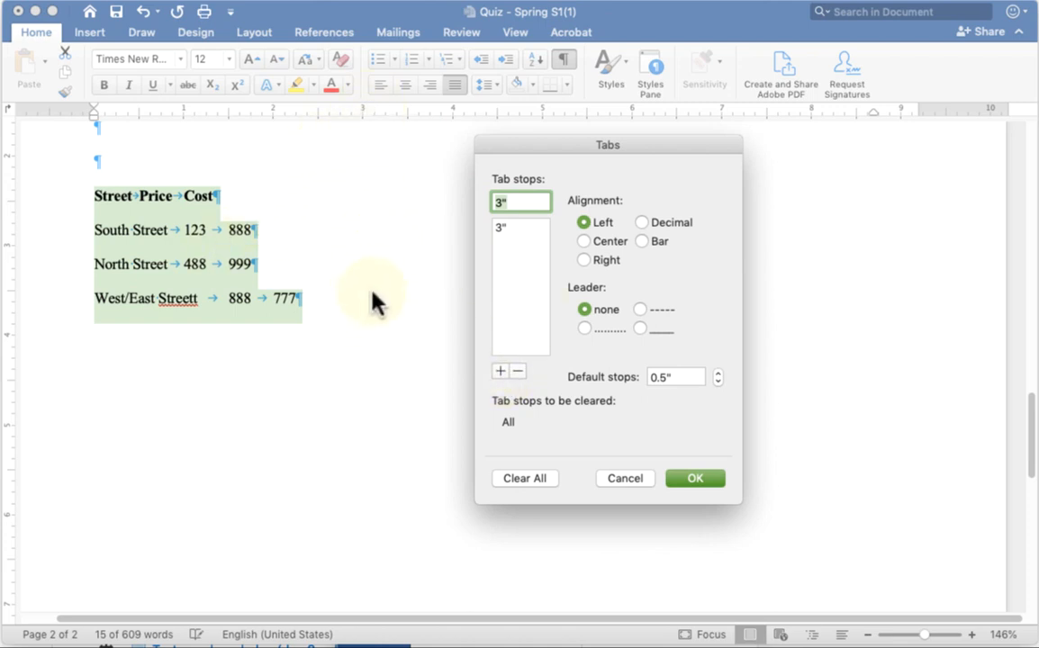
{"action": "type", "text": "5"}
{"action": "left_click", "coordinate": [500, 370]}
{"action": "left_click", "coordinate": [720, 480]}
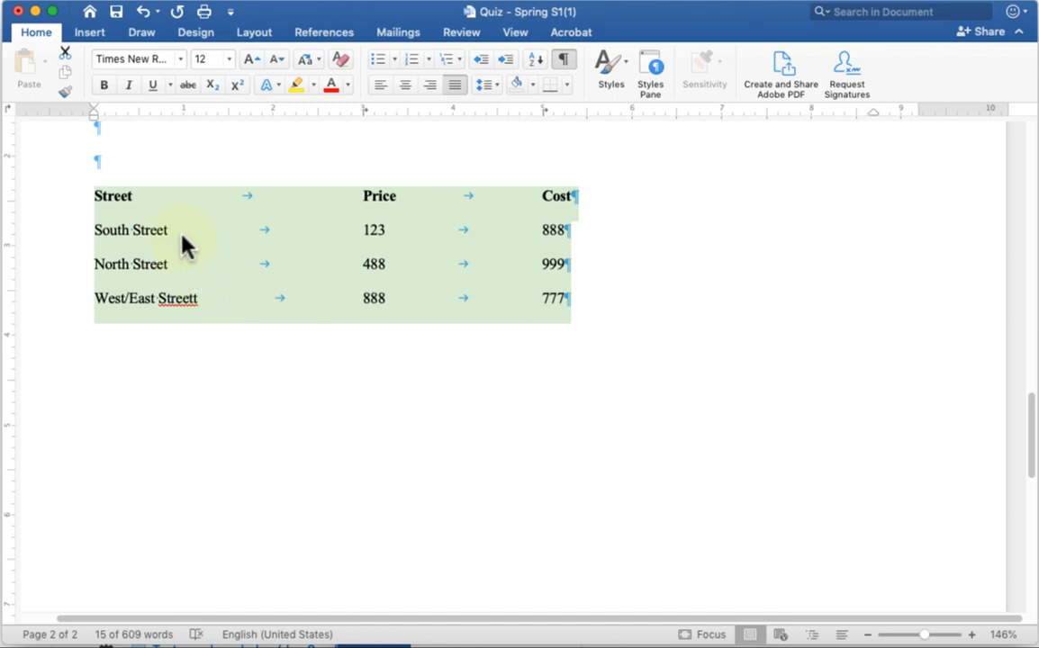
Step: Examine the tab gaps after each street name and the left alignment of the Price column in the street list
{"action": "left_click", "coordinate": [182, 235]}
{"action": "left_click_drag", "start_coordinate": [151, 197], "coordinate": [248, 196]}
{"action": "left_click_drag", "start_coordinate": [198, 229], "coordinate": [279, 228]}
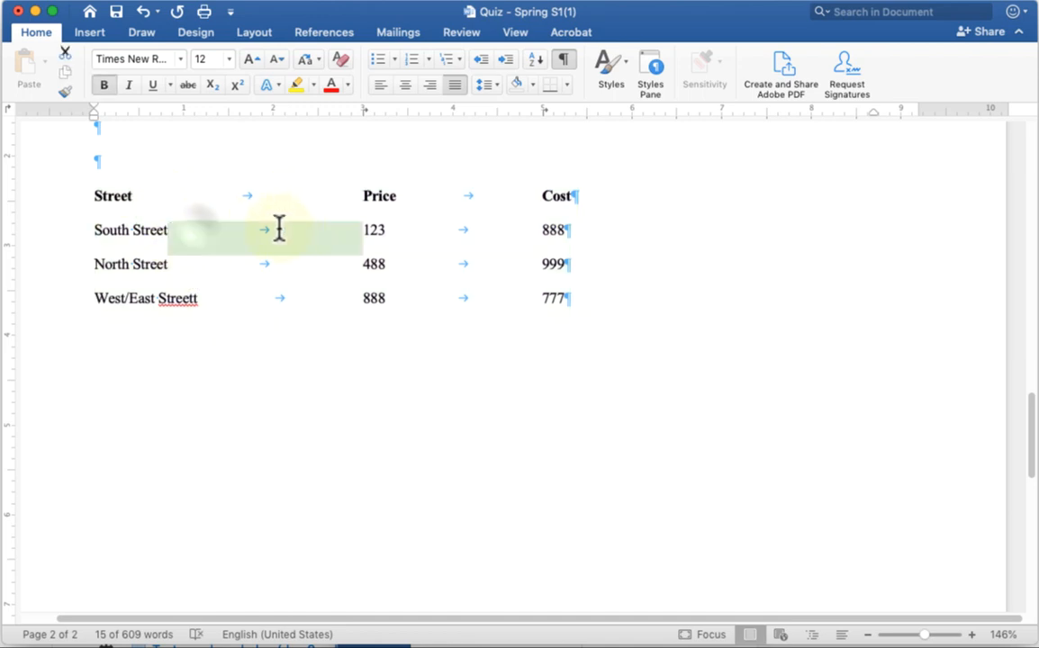
{"action": "left_click_drag", "start_coordinate": [171, 264], "coordinate": [329, 270]}
{"action": "left_click_drag", "start_coordinate": [198, 298], "coordinate": [363, 298]}
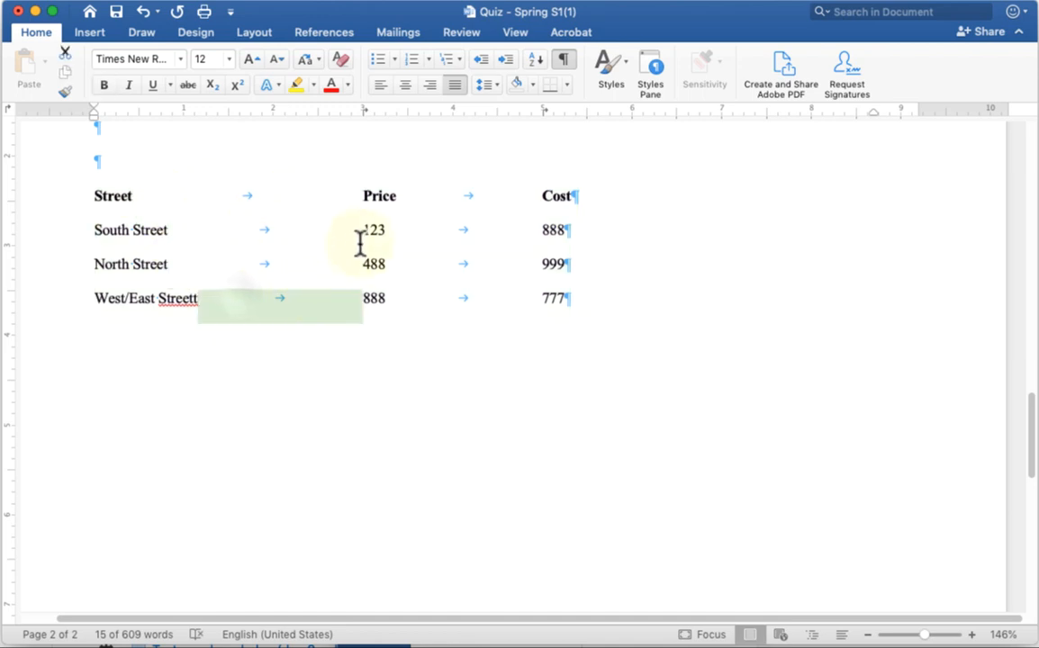
{"action": "left_click", "coordinate": [373, 203]}
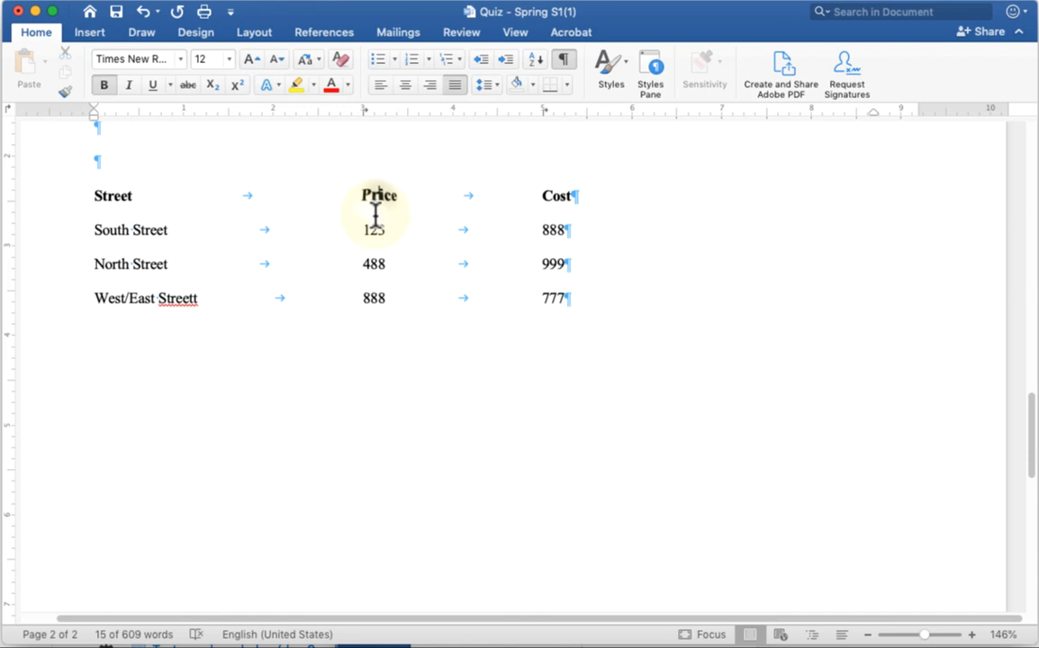
{"action": "left_click", "coordinate": [377, 270]}
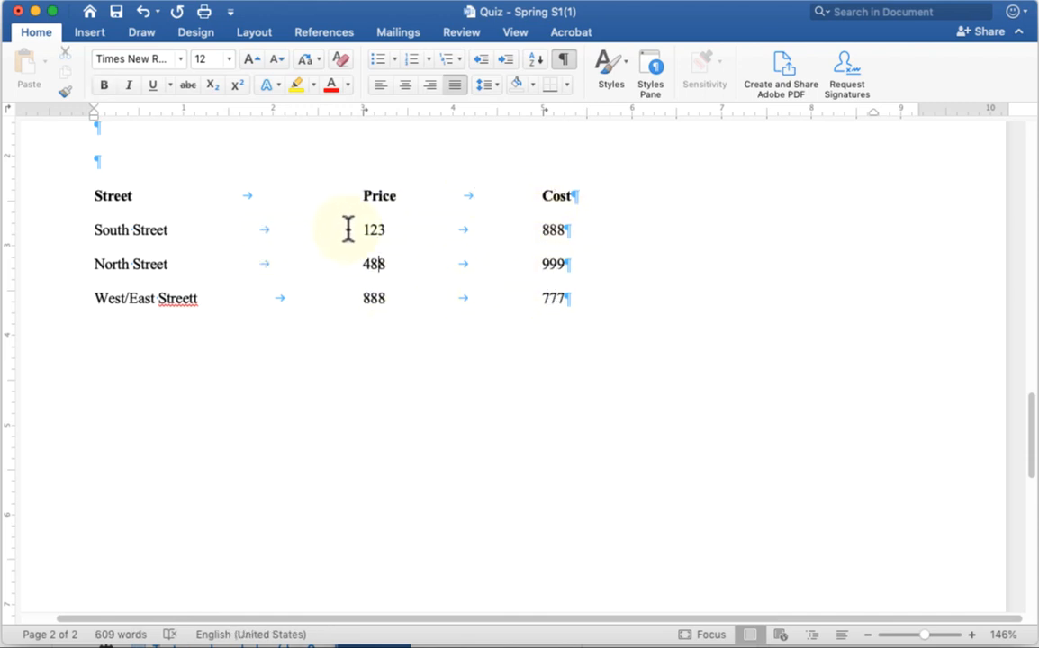
Step: Extend the prices in the street list to 123,234 for South Street and 888,883 for the West/East line
{"action": "left_click", "coordinate": [384, 226]}
{"action": "type", "text": ", 23"}
{"action": "type", "text": "34"}
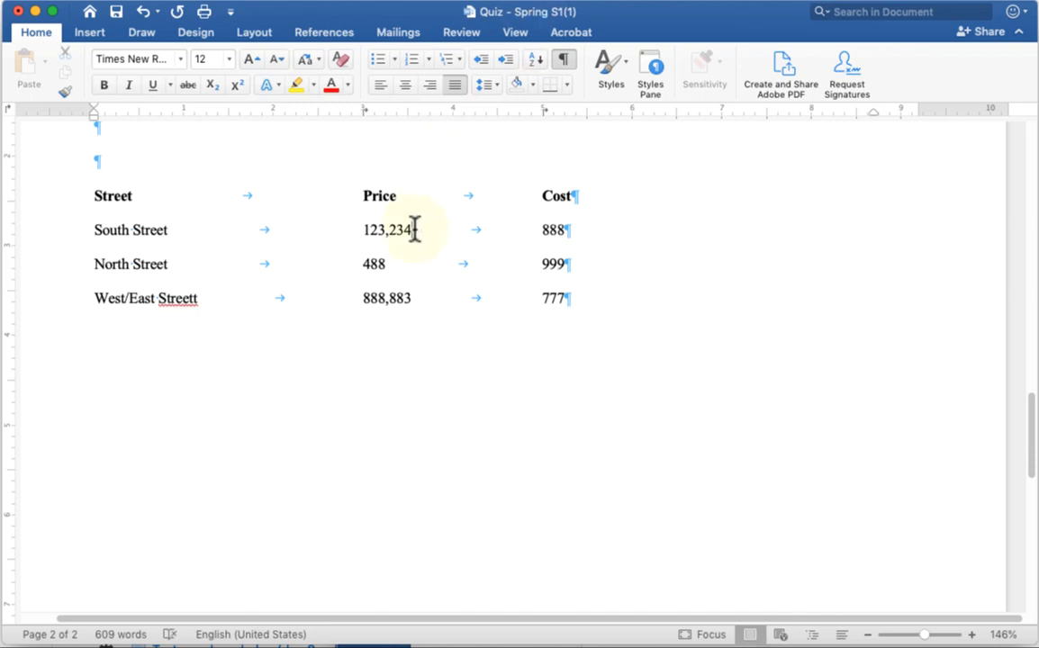
{"action": "left_click_drag", "start_coordinate": [364, 194], "coordinate": [378, 284]}
{"action": "left_click", "coordinate": [222, 273]}
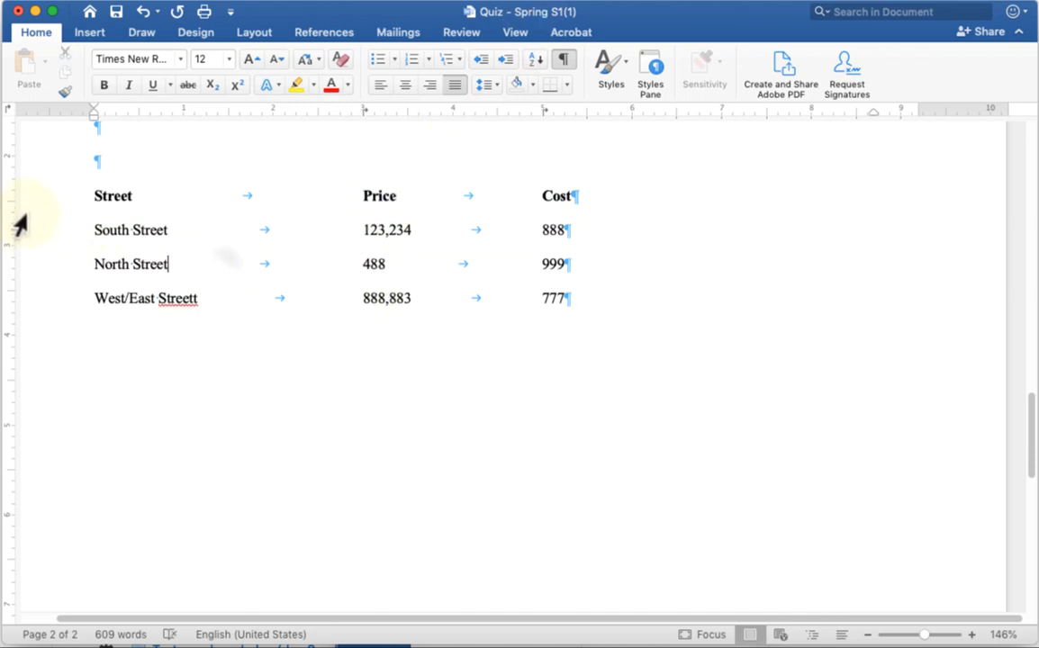
Step: Open the tab settings for all four street list lines and clear the left-aligned stops at 3" and 5"
{"action": "left_click_drag", "start_coordinate": [51, 198], "coordinate": [50, 310]}
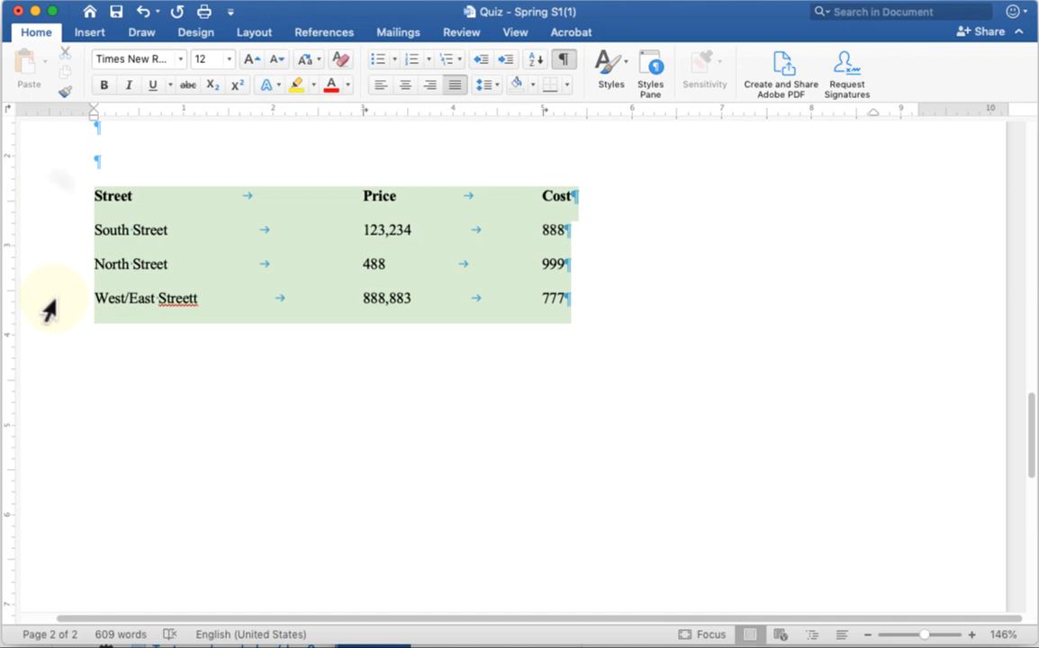
{"action": "right_click", "coordinate": [206, 240]}
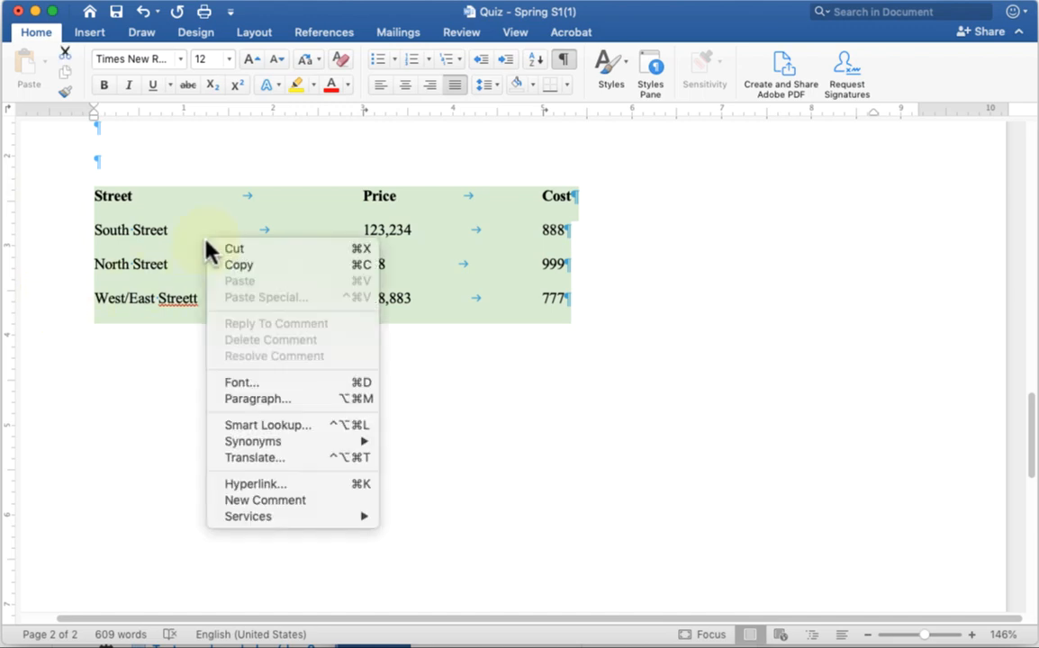
{"action": "left_click", "coordinate": [297, 399]}
{"action": "left_click", "coordinate": [728, 429]}
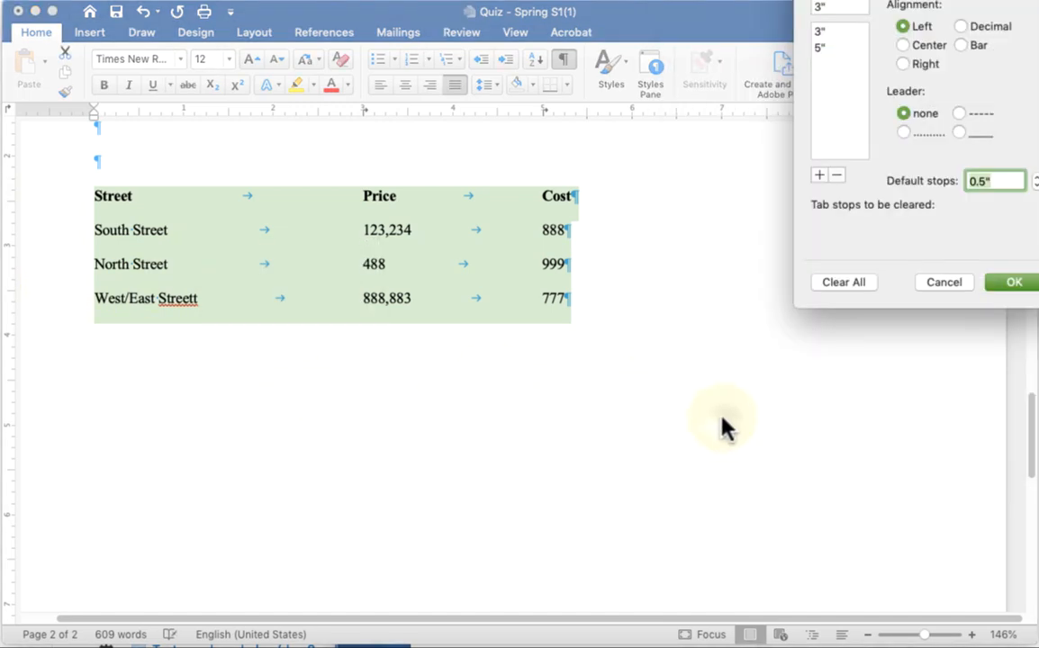
{"action": "left_click_drag", "start_coordinate": [900, 1], "coordinate": [668, 147]}
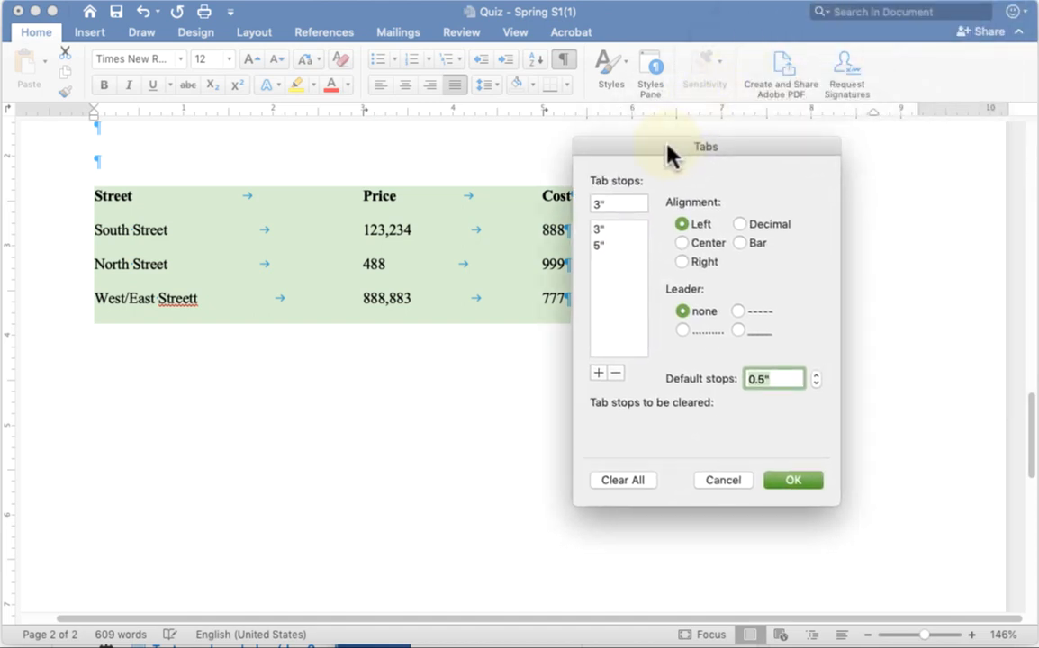
{"action": "left_click", "coordinate": [621, 483]}
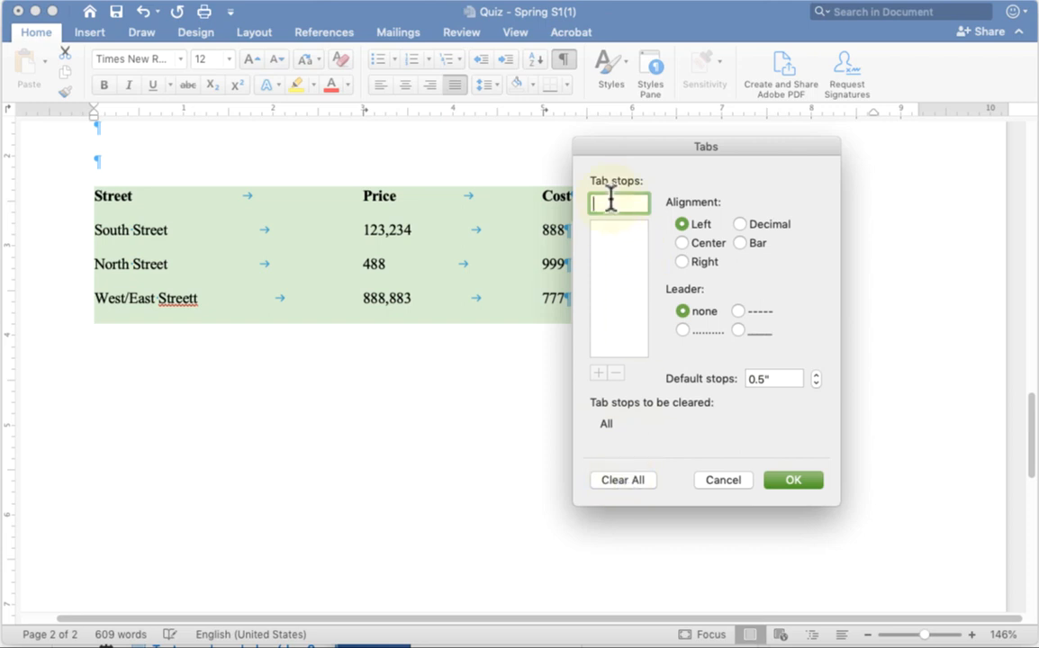
Step: Add a right-aligned tab stop at 3" and a centered one at 6" without leaders, and apply them to the list
{"action": "type", "text": "3"}
{"action": "left_click", "coordinate": [712, 263]}
{"action": "left_click", "coordinate": [600, 372]}
{"action": "left_click_drag", "start_coordinate": [594, 145], "coordinate": [674, 152]}
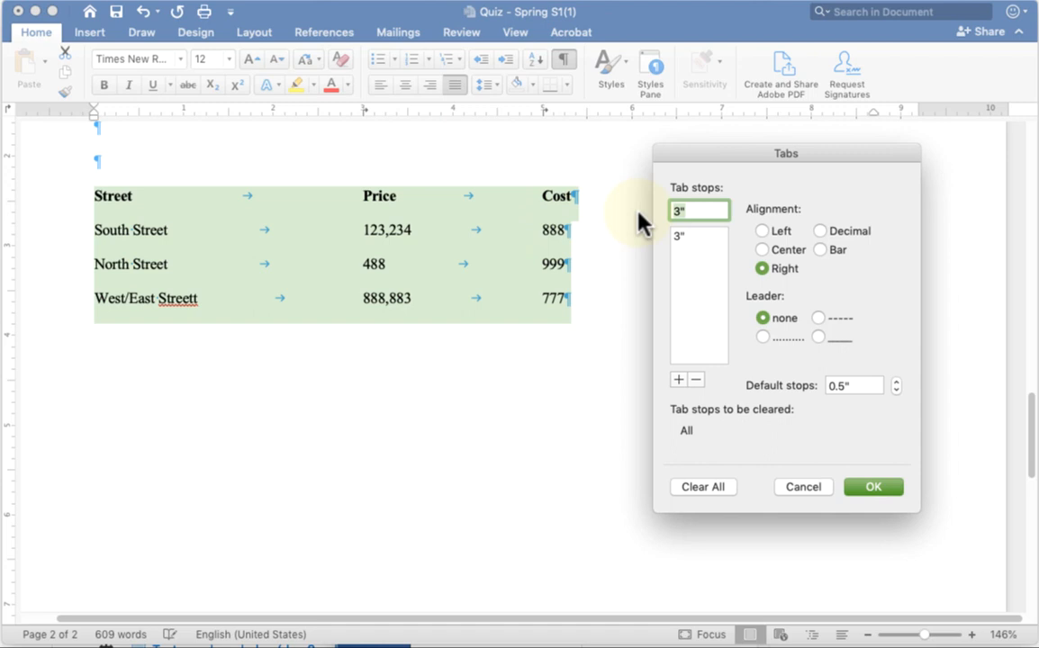
{"action": "type", "text": "6"}
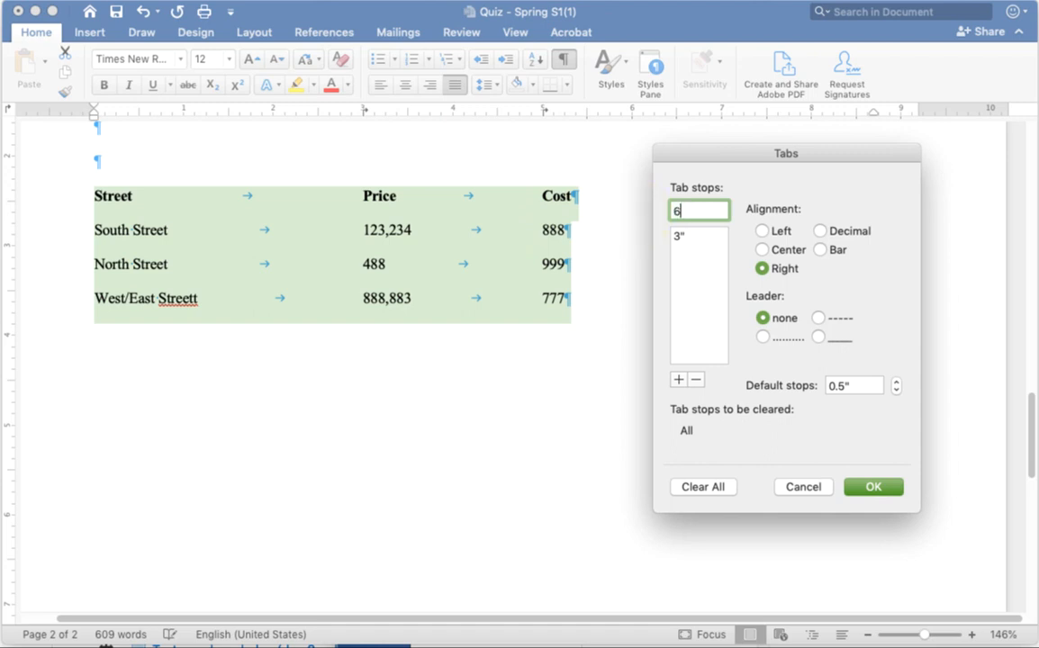
{"action": "left_click", "coordinate": [788, 257]}
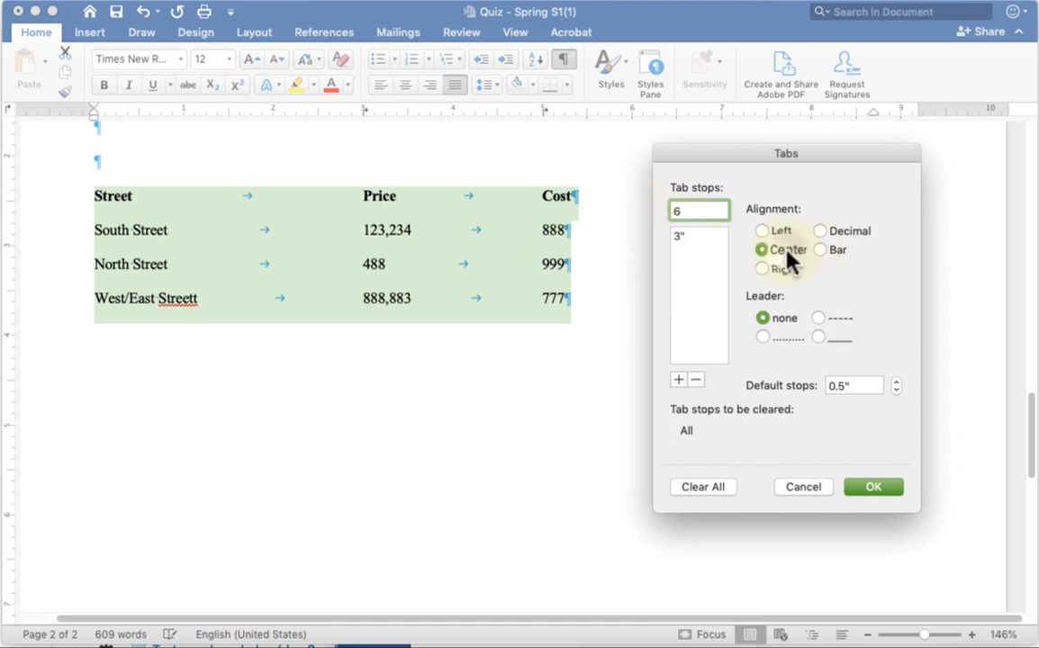
{"action": "left_click", "coordinate": [679, 380]}
{"action": "left_click", "coordinate": [869, 491]}
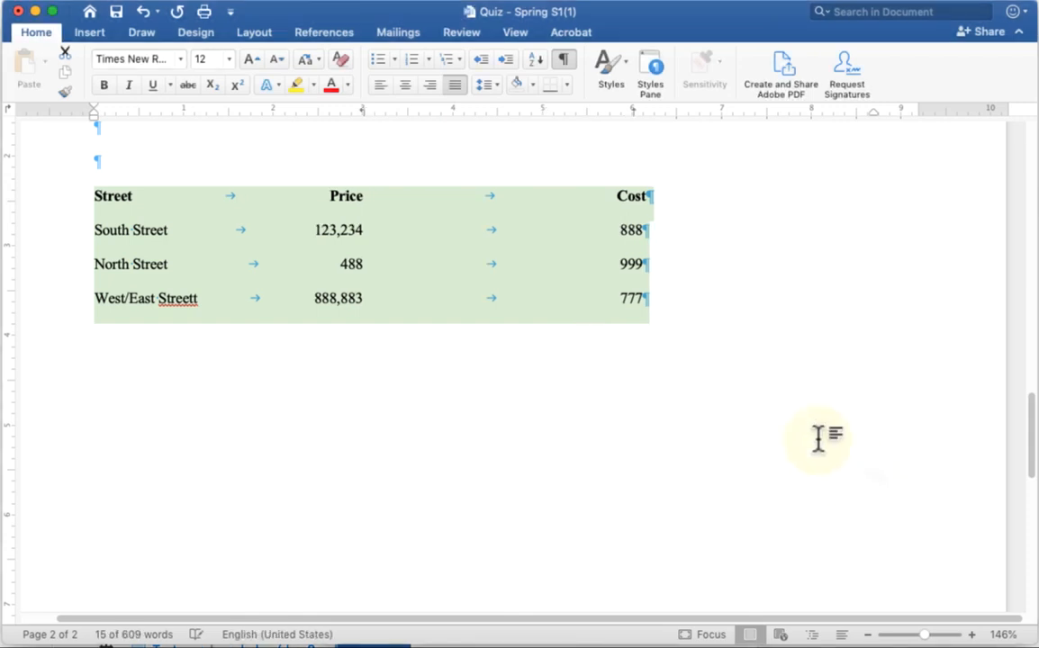
Step: Extend the South Street cost to 88812333 and append a long run of 3s and 8s to the West/East cost
{"action": "left_click", "coordinate": [329, 230]}
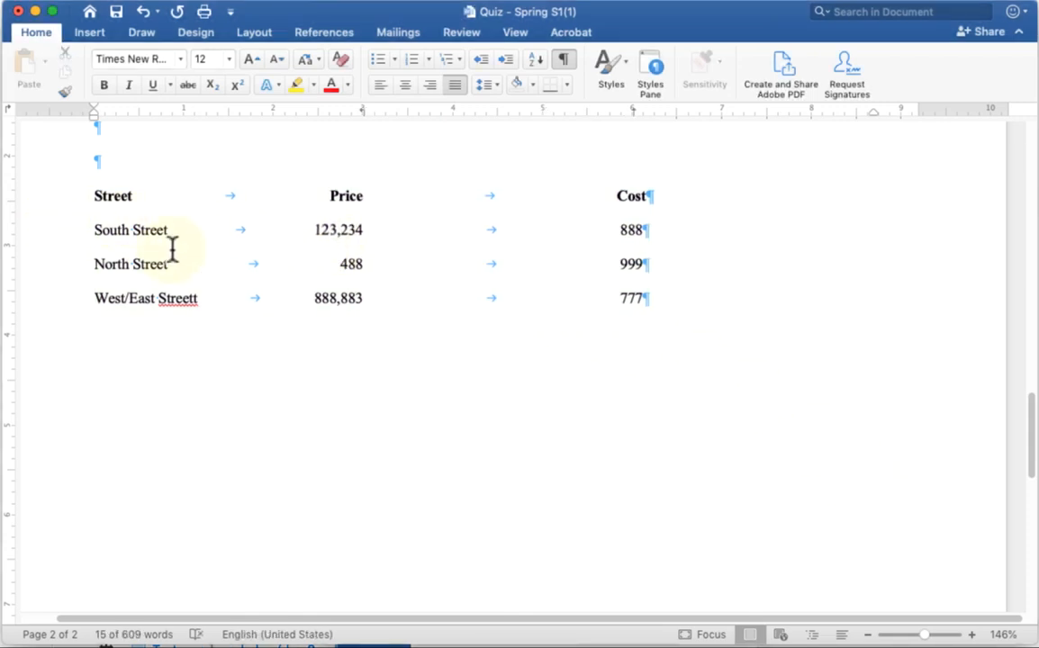
{"action": "left_click", "coordinate": [350, 262]}
{"action": "left_click", "coordinate": [350, 296]}
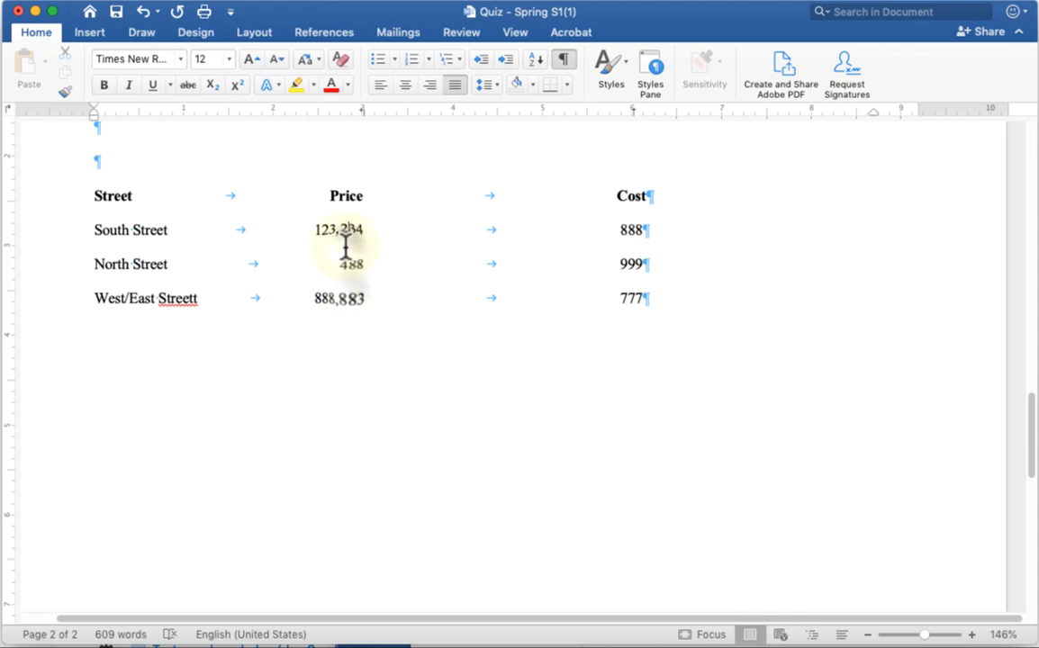
{"action": "left_click", "coordinate": [349, 232]}
{"action": "left_click", "coordinate": [643, 231]}
{"action": "type", "text": "12333"}
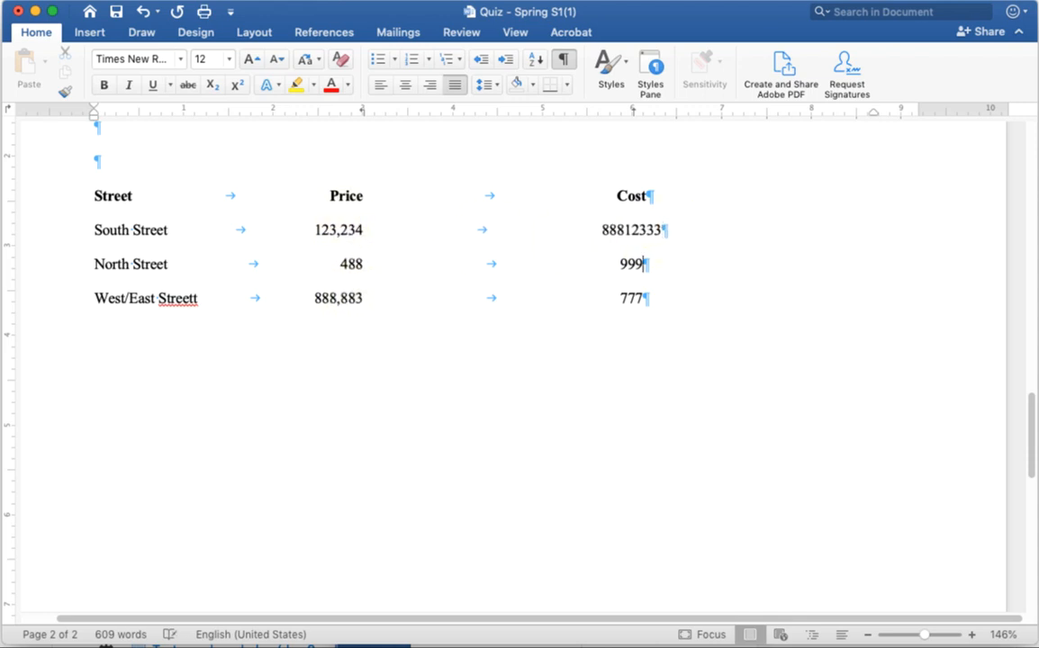
{"action": "left_click", "coordinate": [644, 298]}
{"action": "type", "text": "3383838838338"}
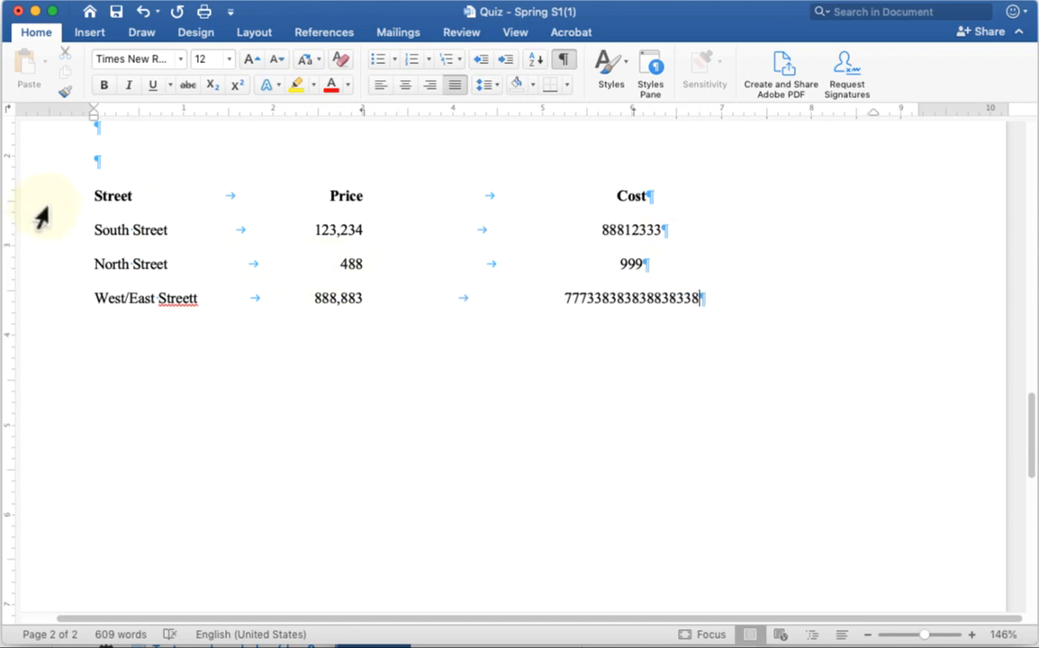
Step: Open the tab settings for the whole street list and clear the tab stops at 3" and 6"
{"action": "left_click_drag", "start_coordinate": [41, 209], "coordinate": [52, 318]}
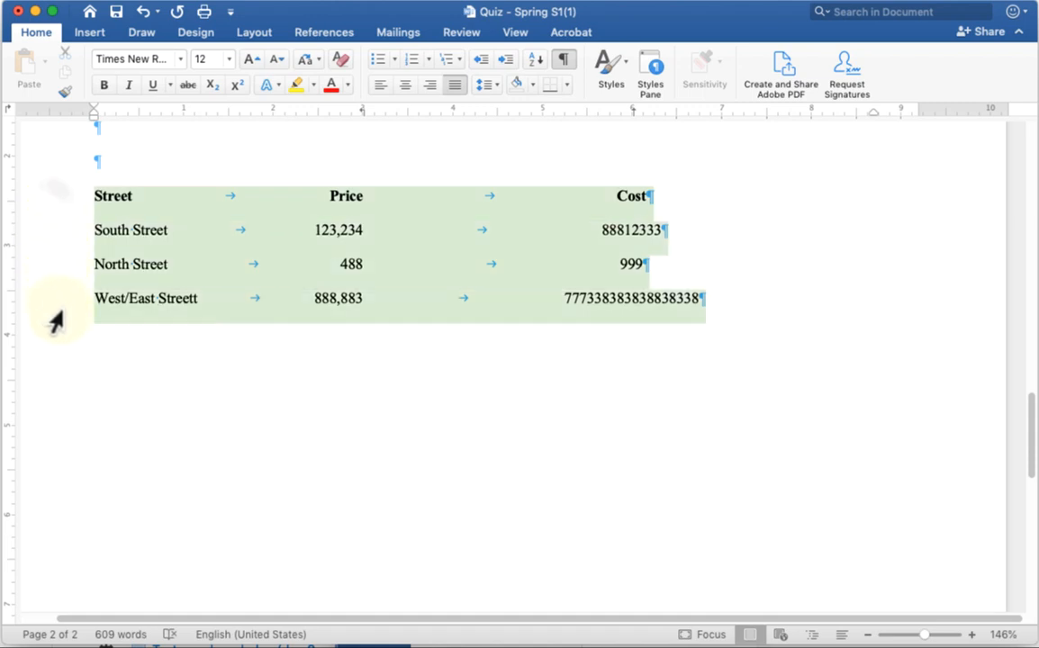
{"action": "right_click", "coordinate": [251, 241]}
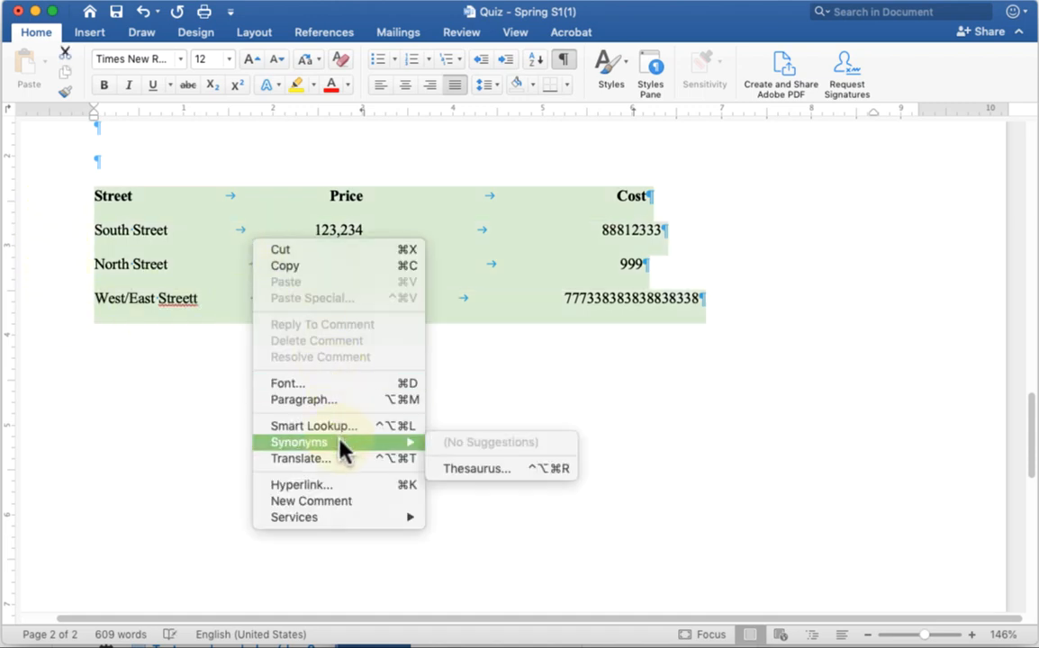
{"action": "left_click", "coordinate": [367, 411]}
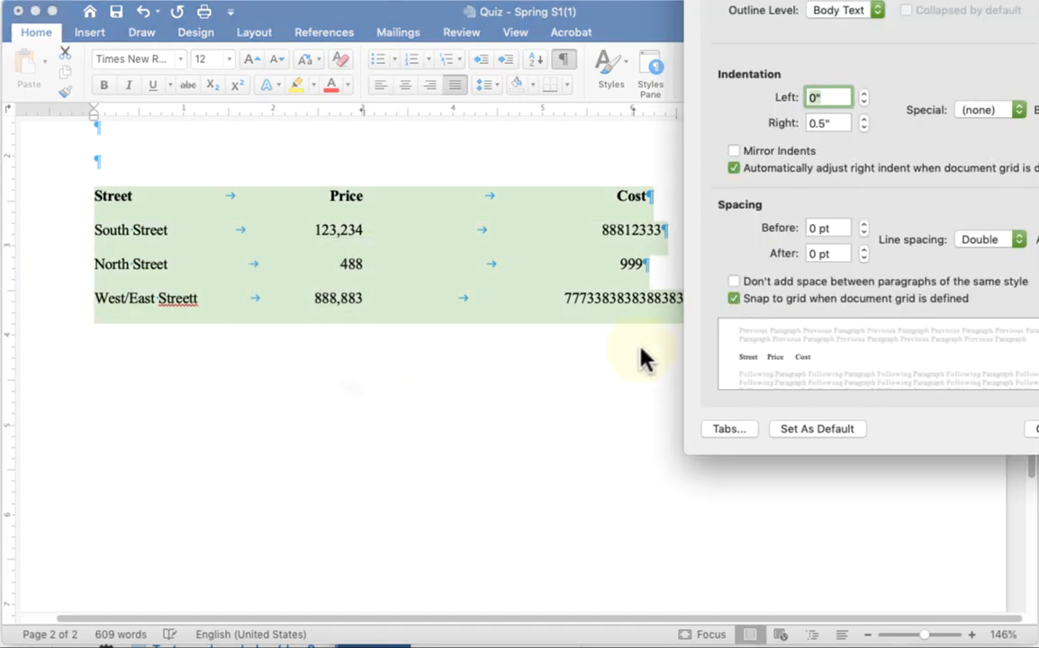
{"action": "left_click", "coordinate": [726, 433]}
{"action": "left_click_drag", "start_coordinate": [915, 2], "coordinate": [754, 88]}
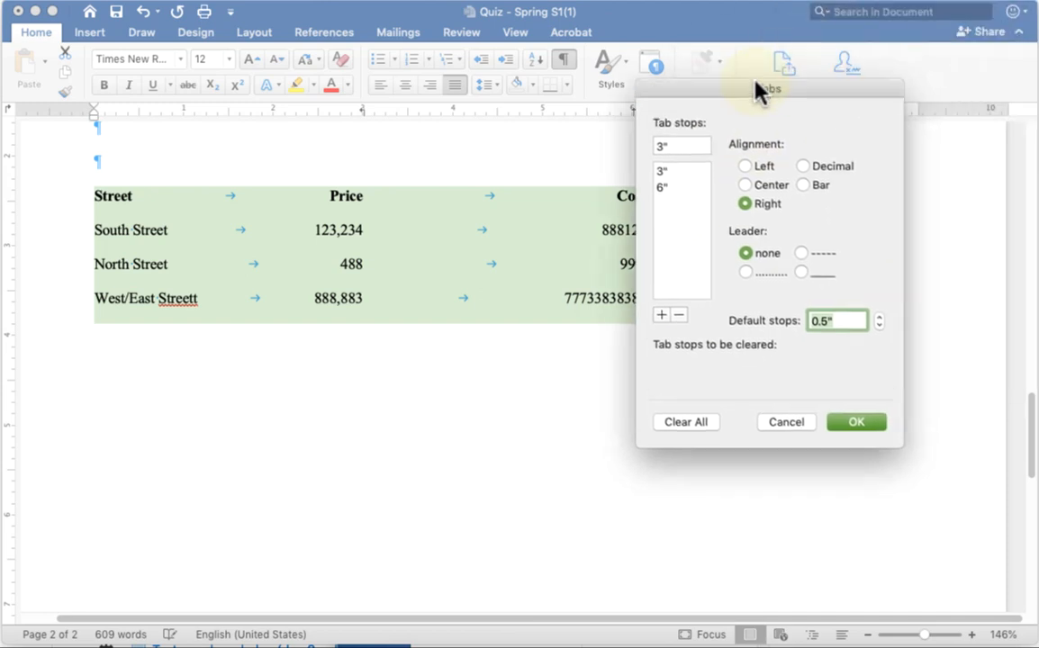
{"action": "left_click", "coordinate": [684, 423]}
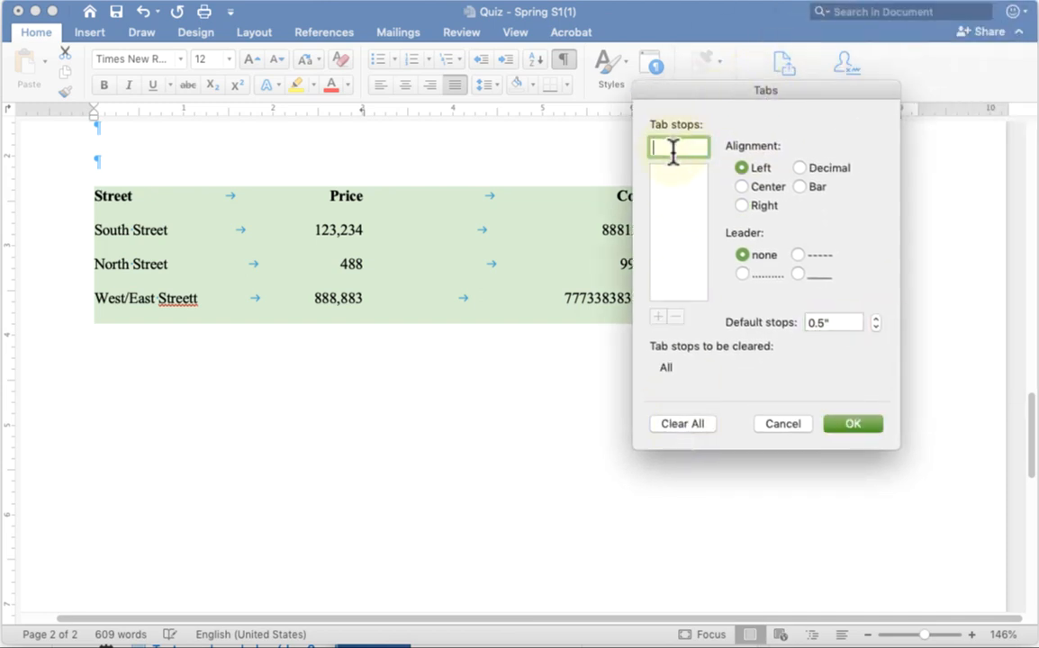
Step: Add a right-aligned tab stop at 3" with a dashed leader
{"action": "type", "text": "3"}
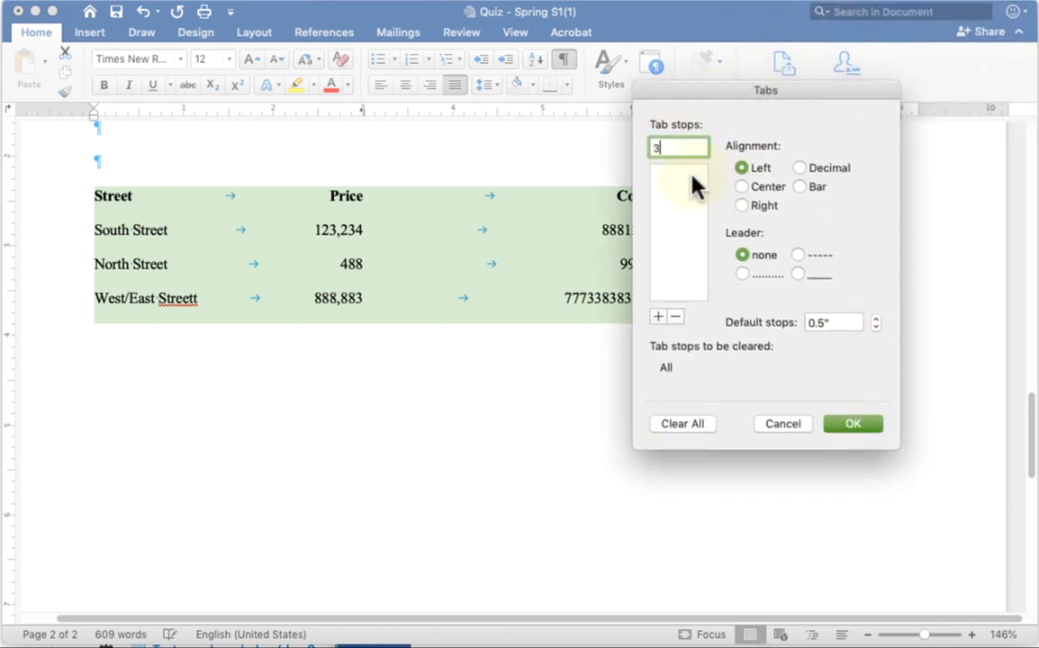
{"action": "left_click", "coordinate": [761, 207]}
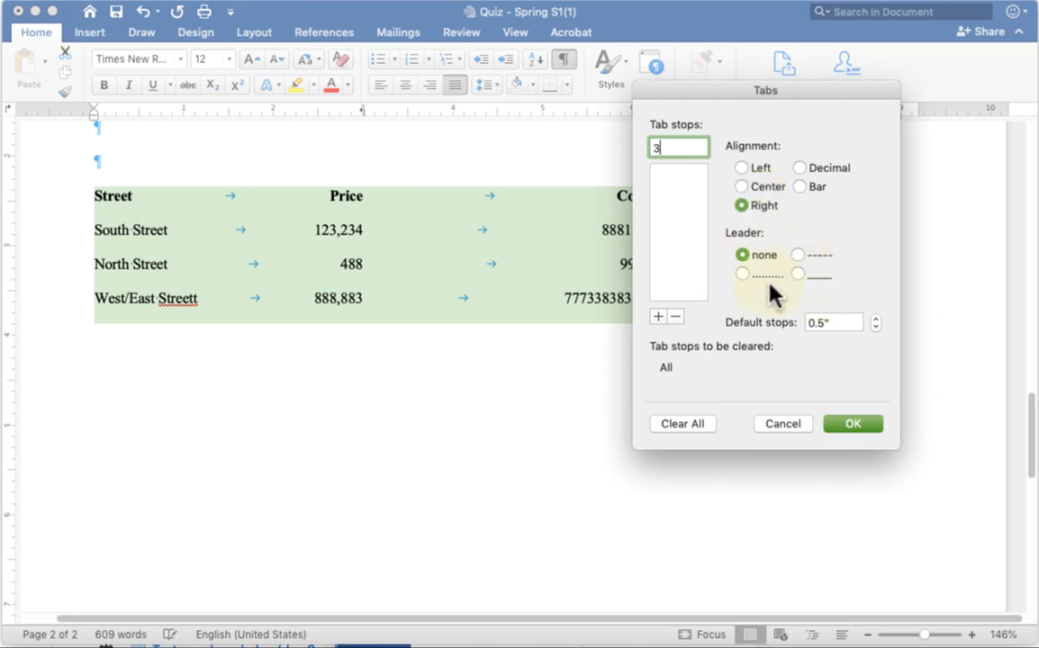
{"action": "left_click", "coordinate": [797, 255]}
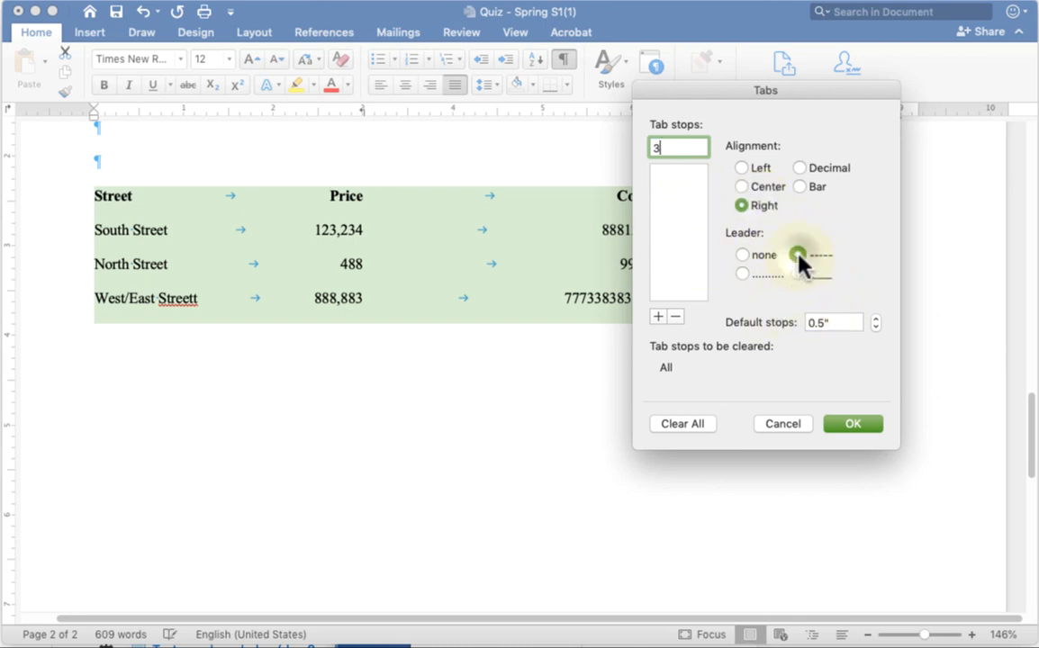
{"action": "left_click", "coordinate": [658, 316]}
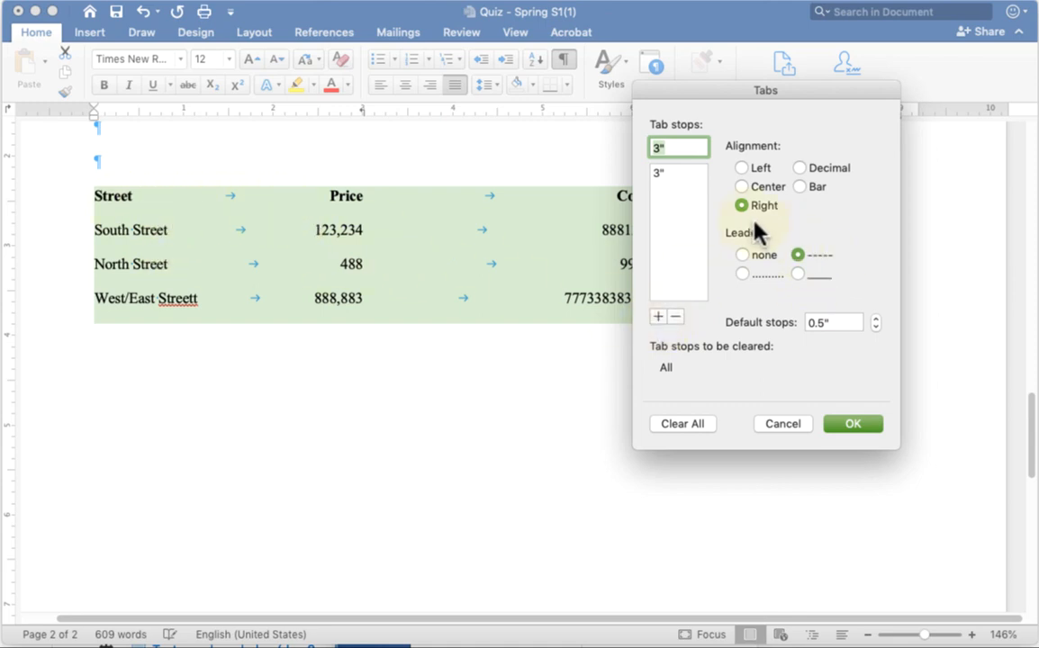
Step: Add a centered tab stop at 5" with a dotted leader and apply the tab settings to the street list
{"action": "type", "text": "5"}
{"action": "left_click", "coordinate": [767, 189]}
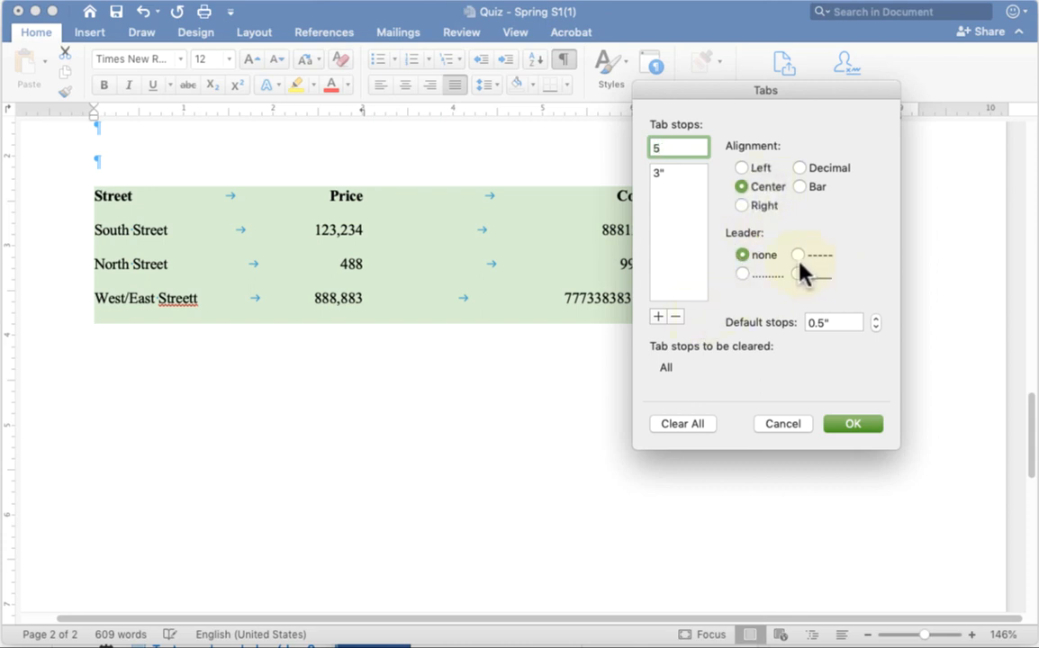
{"action": "left_click", "coordinate": [756, 275]}
{"action": "left_click", "coordinate": [658, 316]}
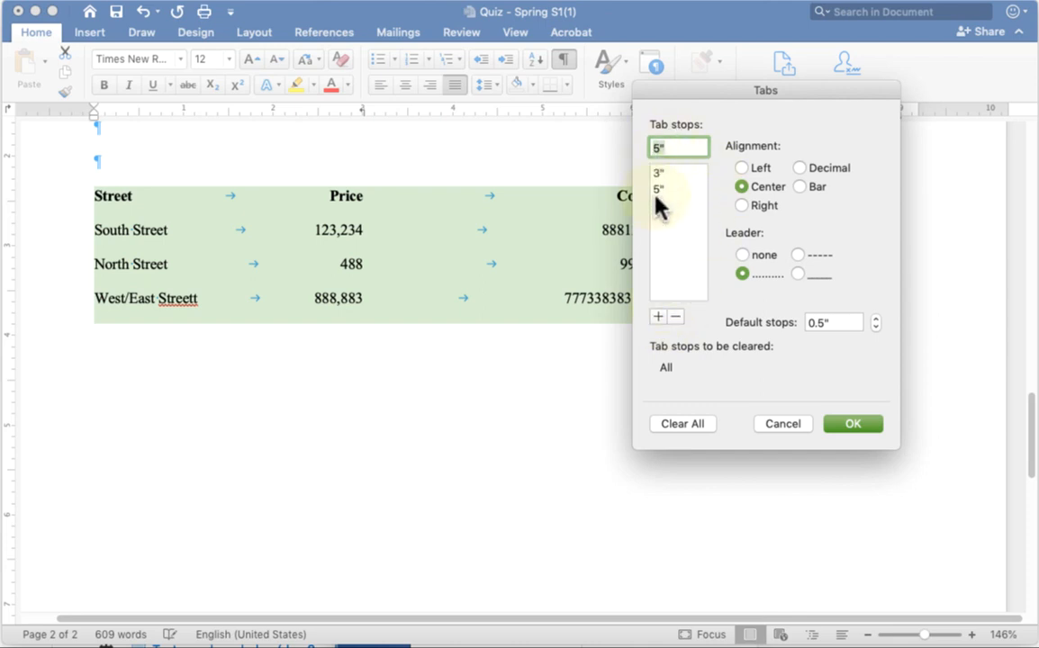
{"action": "left_click", "coordinate": [855, 424]}
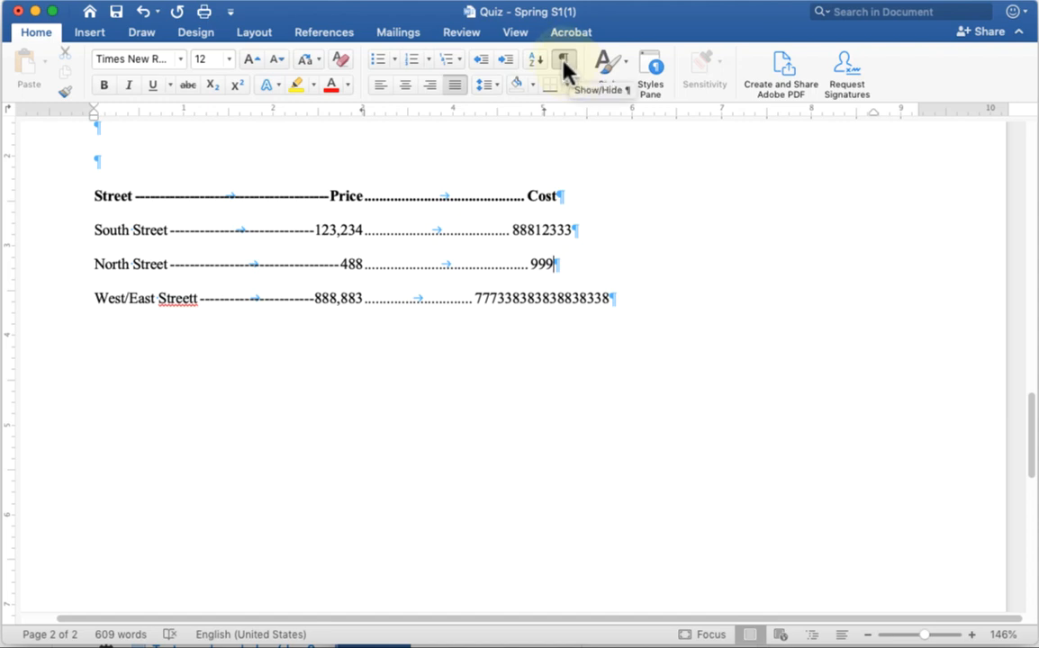
Step: Hide the formatting marks and inspect the dashed and dotted leaders in the heading line
{"action": "left_click", "coordinate": [563, 66]}
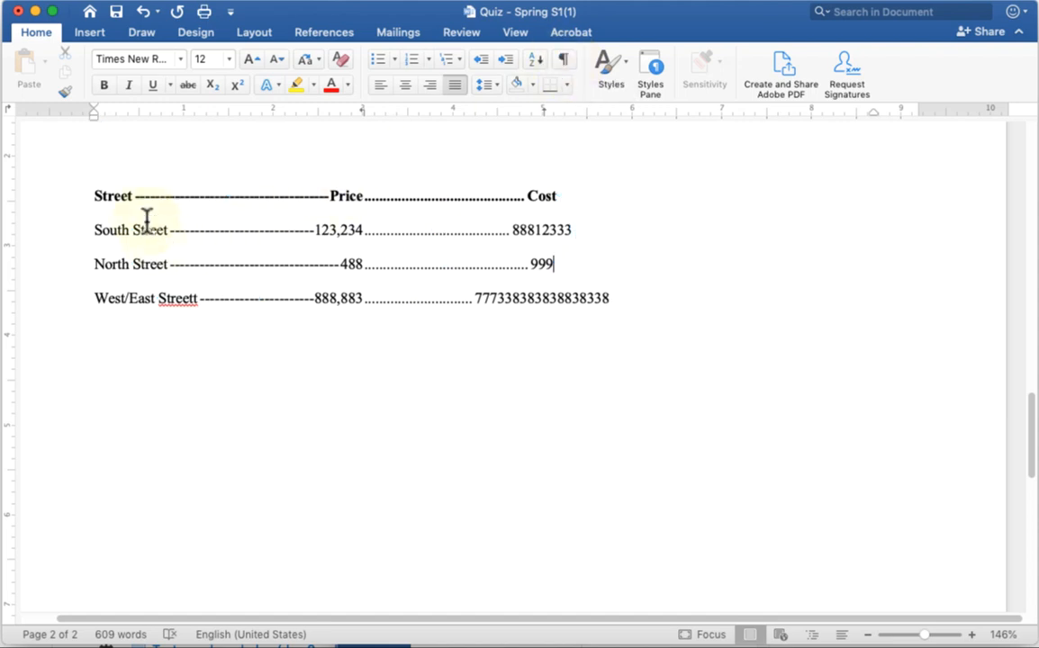
{"action": "left_click_drag", "start_coordinate": [149, 195], "coordinate": [234, 197]}
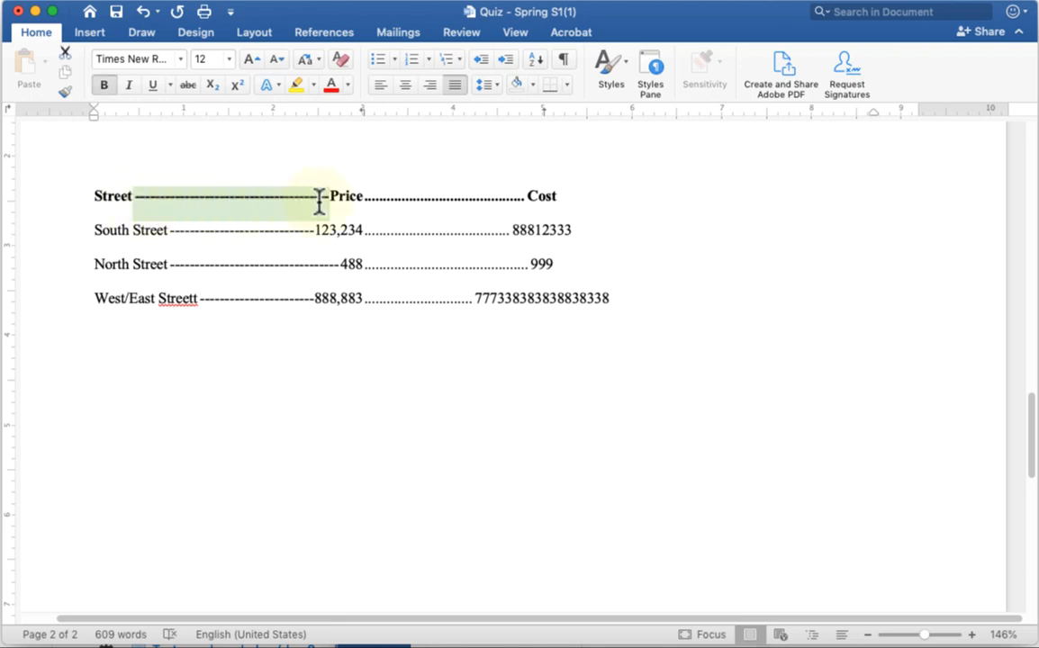
{"action": "left_click_drag", "start_coordinate": [418, 199], "coordinate": [539, 200]}
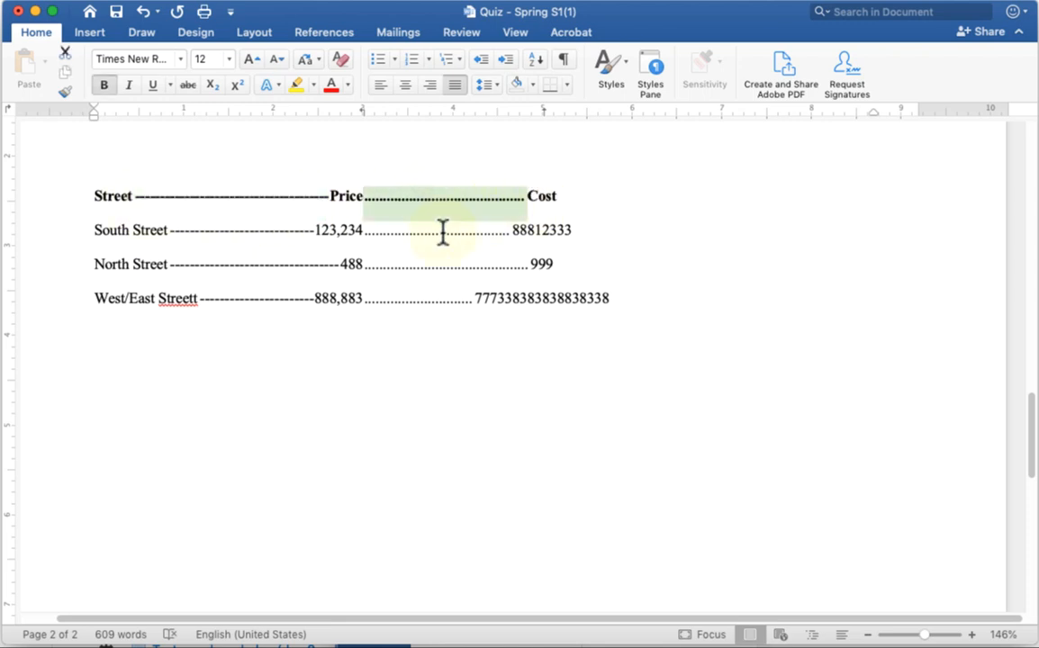
Step: Shorten the South Street cost to 333
{"action": "left_click", "coordinate": [529, 233]}
{"action": "key", "text": "BackSpace"}
{"action": "key", "text": "BackSpace"}
{"action": "key", "text": "BackSpace"}
{"action": "key", "text": "Delete"}
{"action": "key", "text": "Delete"}
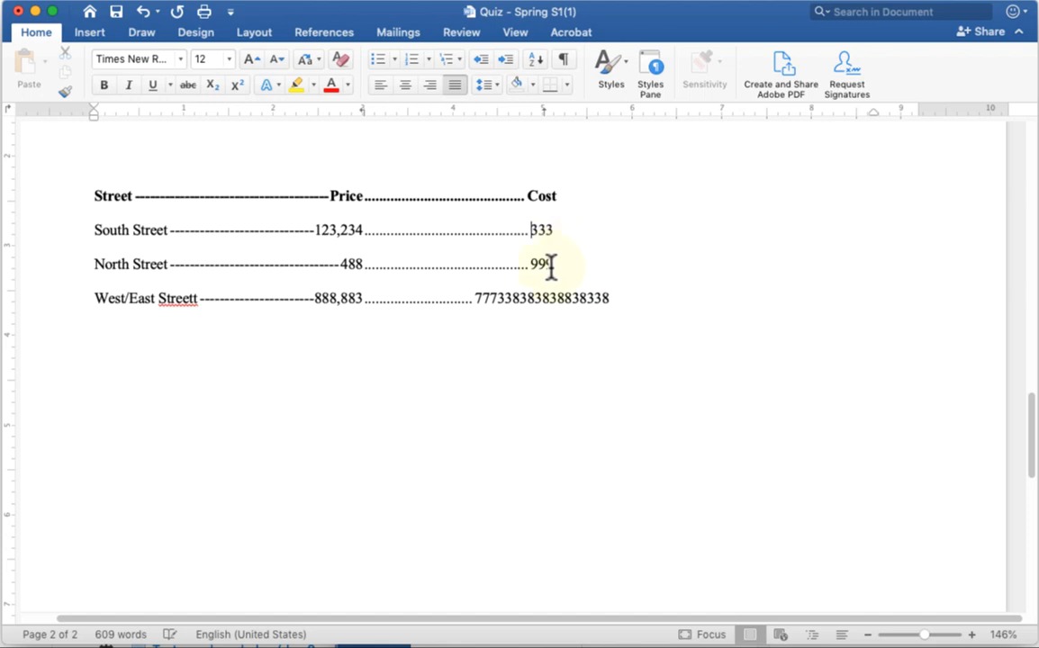
{"action": "left_click", "coordinate": [511, 297]}
{"action": "key", "text": "Delete"}
{"action": "key", "text": "Delete"}
{"action": "key", "text": "Delete"}
{"action": "key", "text": "Delete"}
{"action": "key", "text": "Delete"}
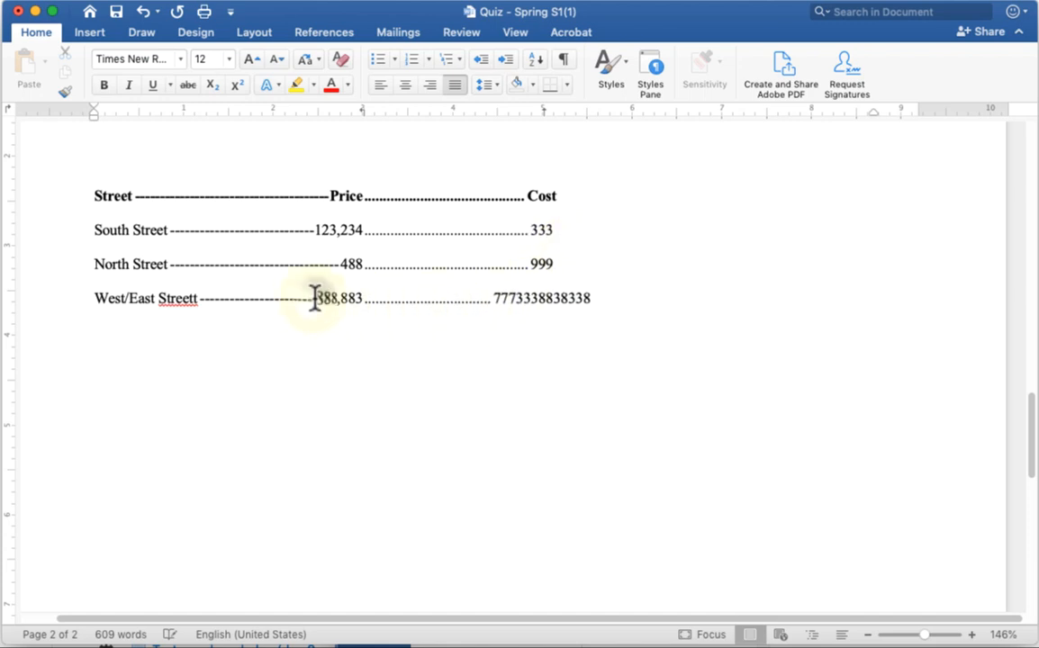
Step: Shorten the West/East Street price in the price list to 83
{"action": "left_click", "coordinate": [314, 299]}
{"action": "key", "text": "Delete"}
{"action": "key", "text": "Delete"}
{"action": "key", "text": "Delete"}
{"action": "left_click", "coordinate": [255, 301]}
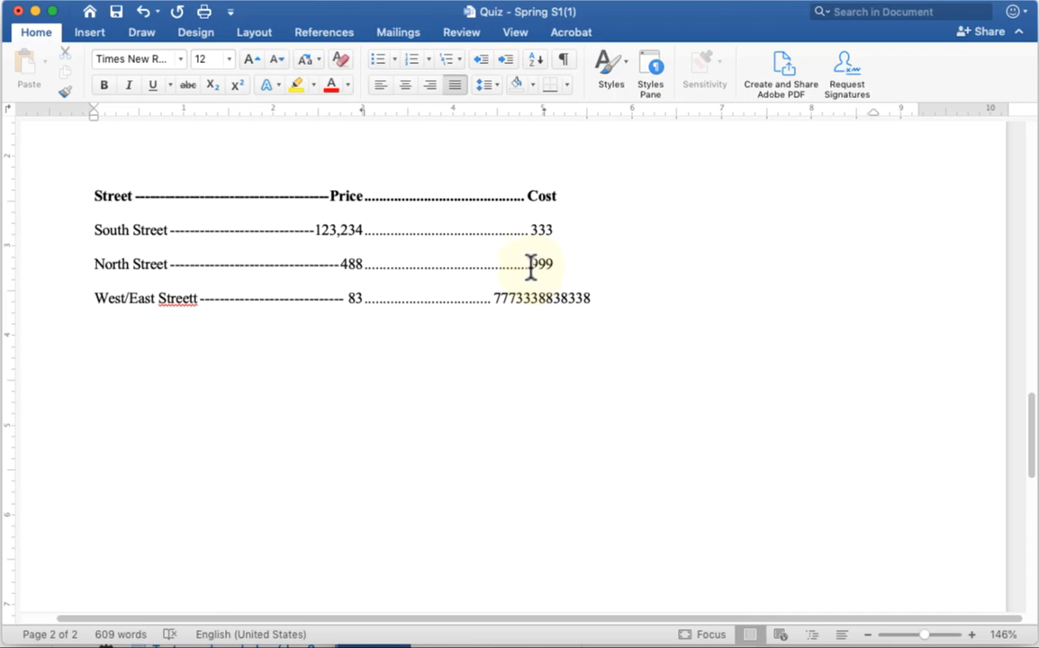
Step: Review the quiz task table on page 1 and highlight the row about inserting page headers and a footer
{"action": "scroll", "coordinate": [527, 306], "scroll_direction": "up", "scroll_amount": 10}
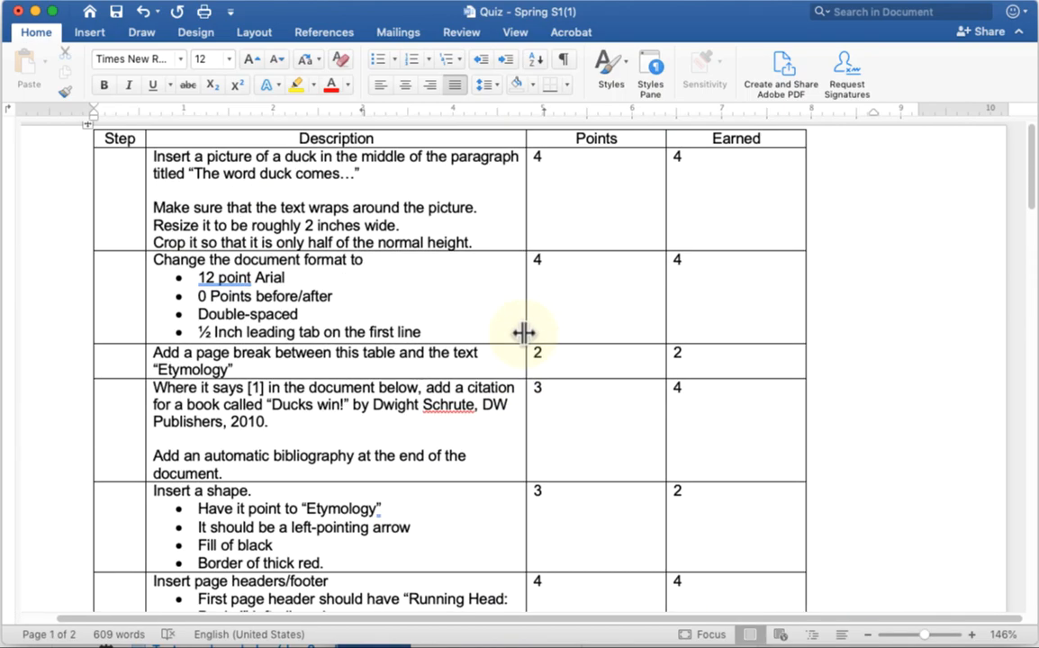
{"action": "scroll", "coordinate": [523, 333], "scroll_direction": "down", "scroll_amount": 1}
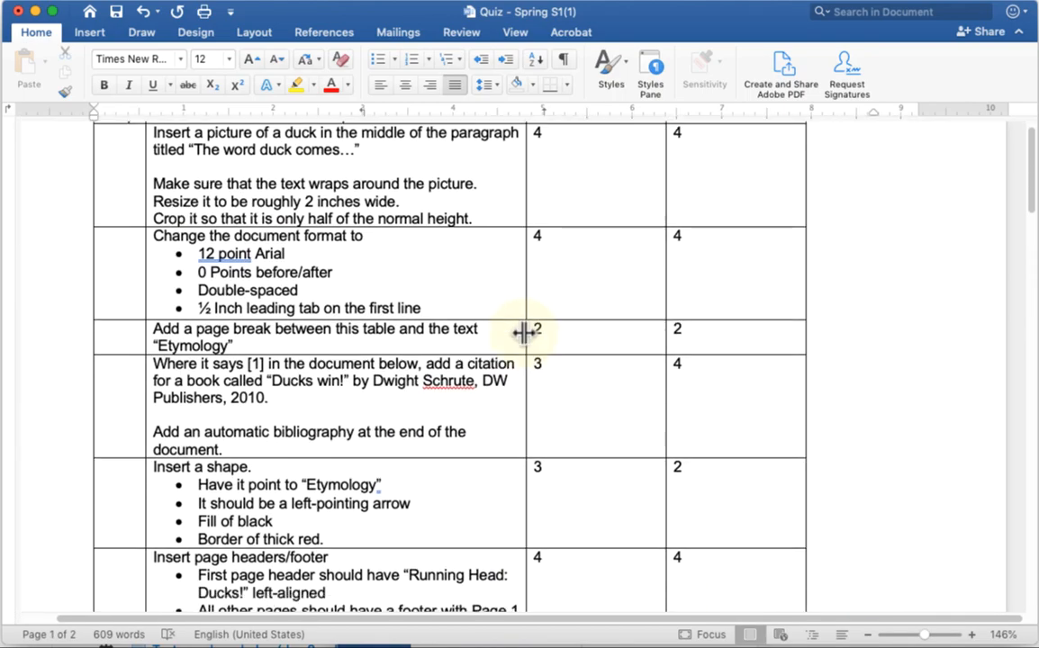
{"action": "scroll", "coordinate": [523, 333], "scroll_direction": "down", "scroll_amount": 3}
{"action": "scroll", "coordinate": [523, 333], "scroll_direction": "down", "scroll_amount": 1}
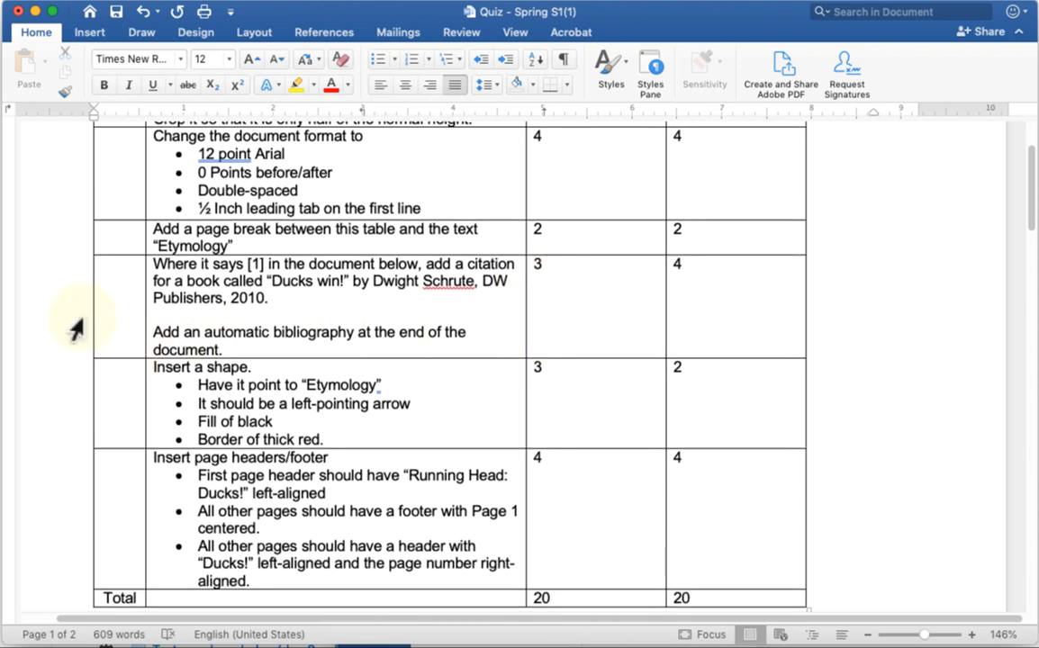
{"action": "scroll", "coordinate": [76, 331], "scroll_direction": "down", "scroll_amount": 3}
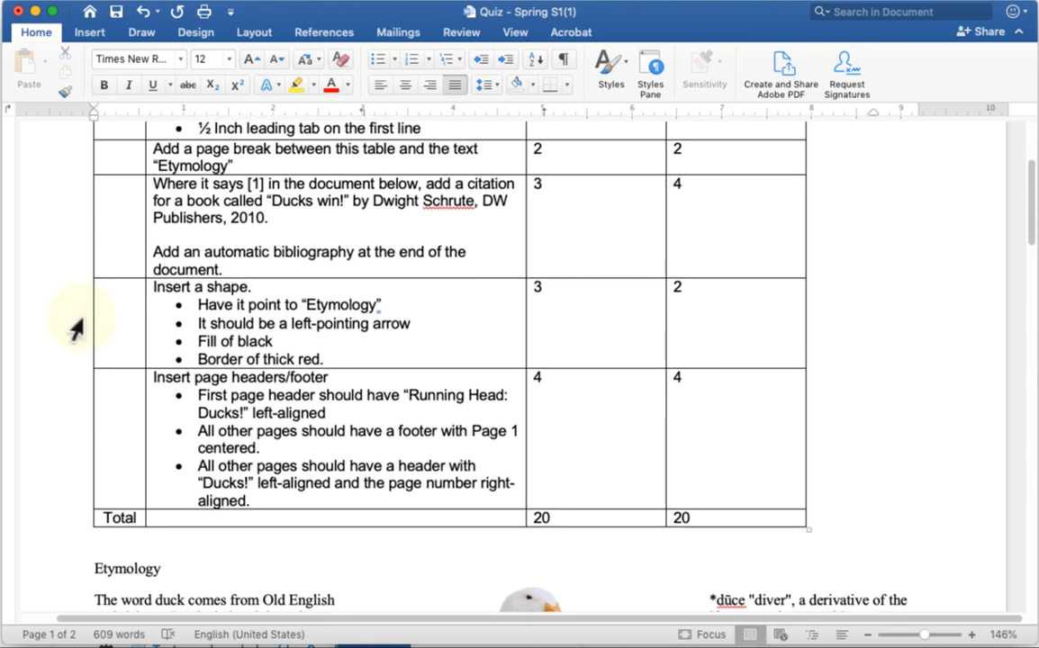
{"action": "left_click", "coordinate": [70, 423]}
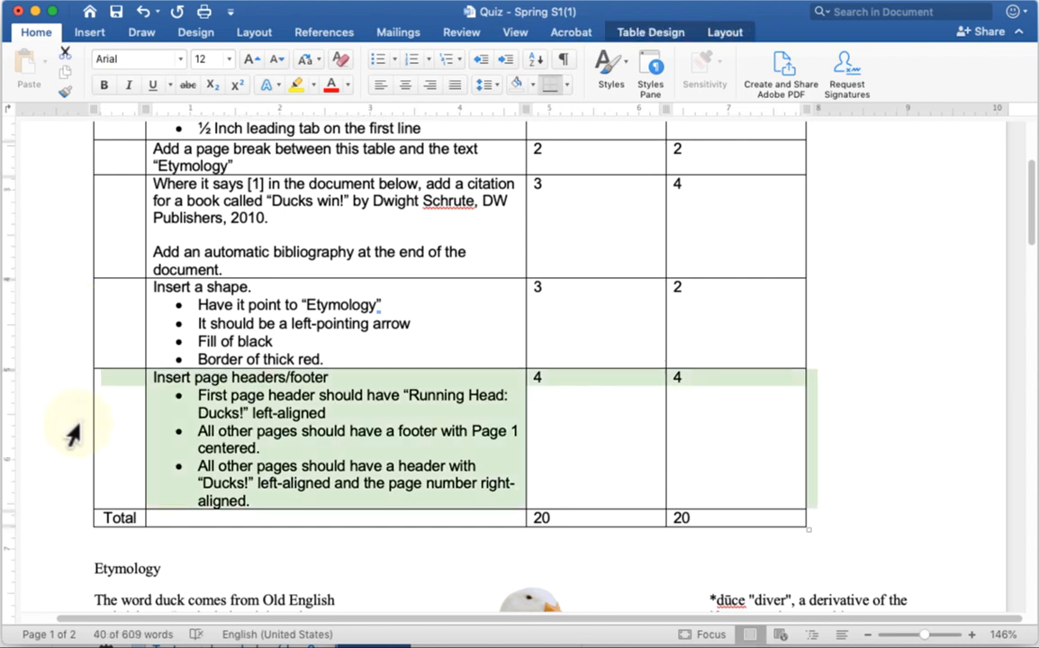
{"action": "scroll", "coordinate": [72, 434], "scroll_direction": "up", "scroll_amount": 1}
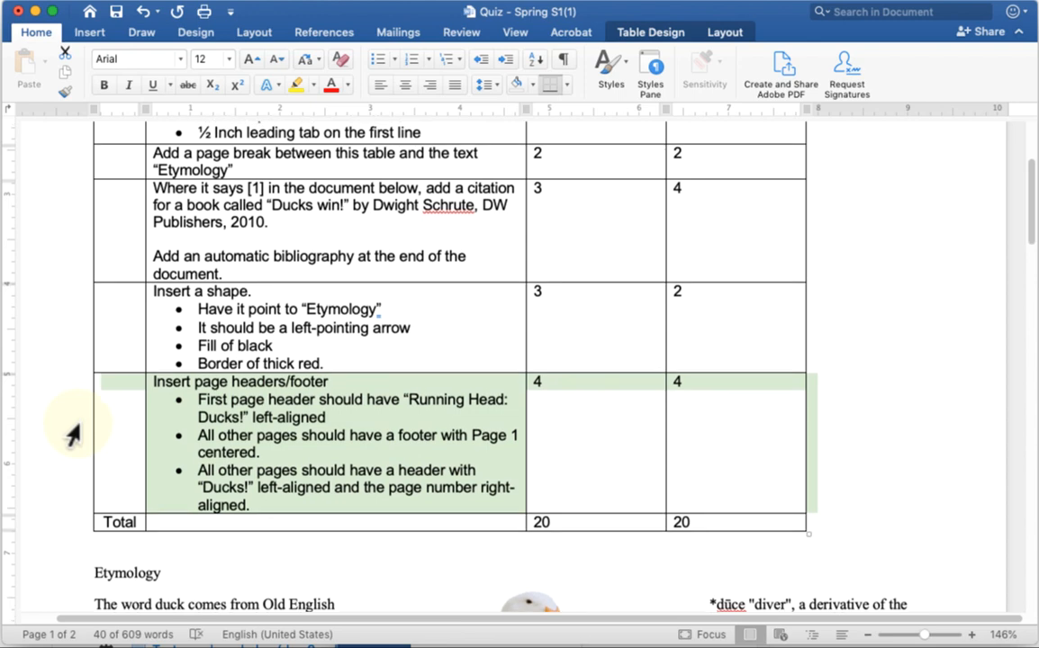
{"action": "scroll", "coordinate": [72, 434], "scroll_direction": "up", "scroll_amount": 5}
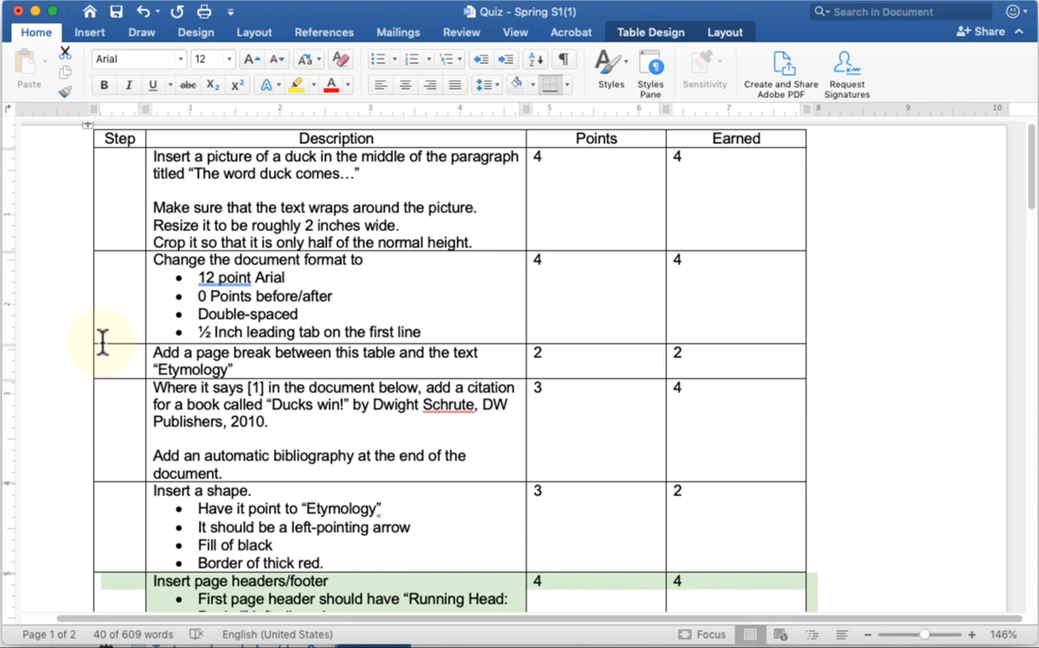
Step: Zoom out to 96% and toggle the white space between pages, leaving it shown
{"action": "left_click_drag", "start_coordinate": [936, 635], "coordinate": [919, 635]}
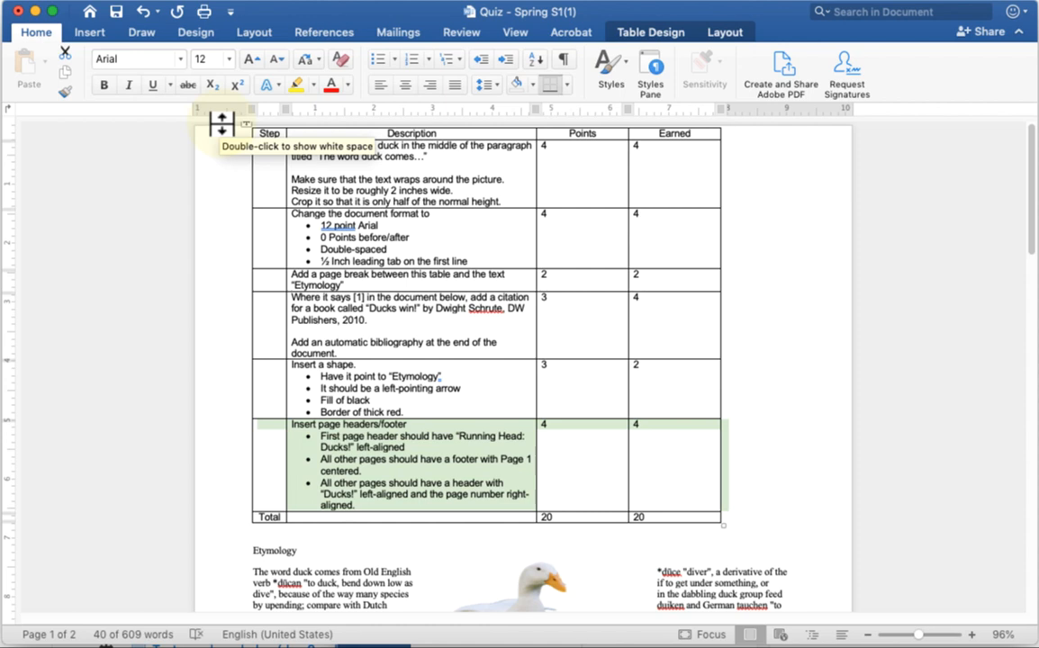
{"action": "double_click", "coordinate": [222, 126]}
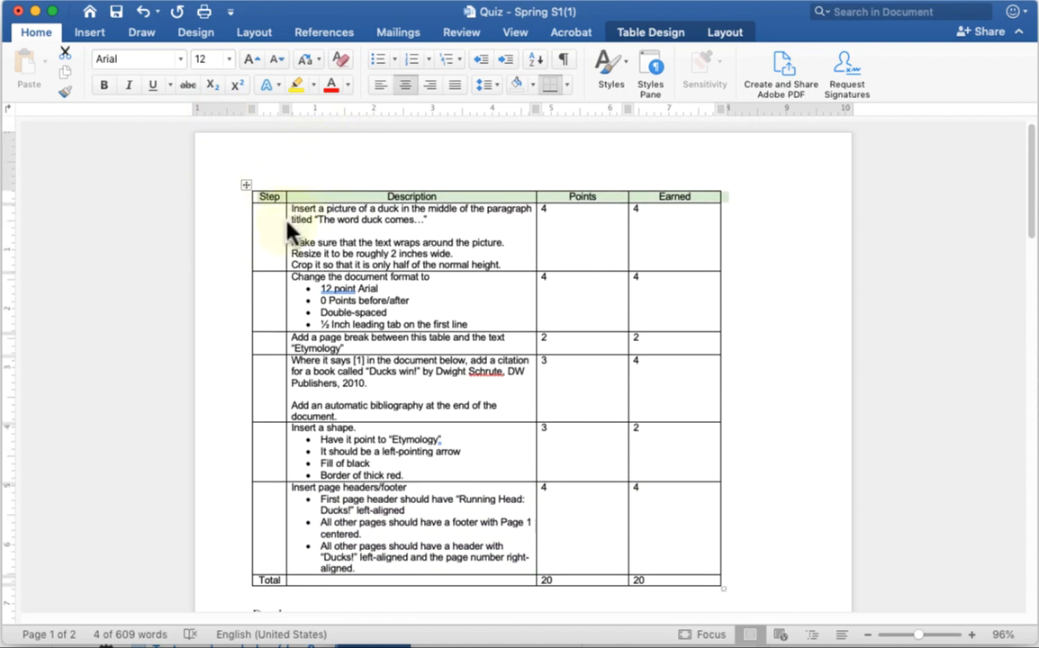
{"action": "scroll", "coordinate": [268, 243], "scroll_direction": "down", "scroll_amount": 15}
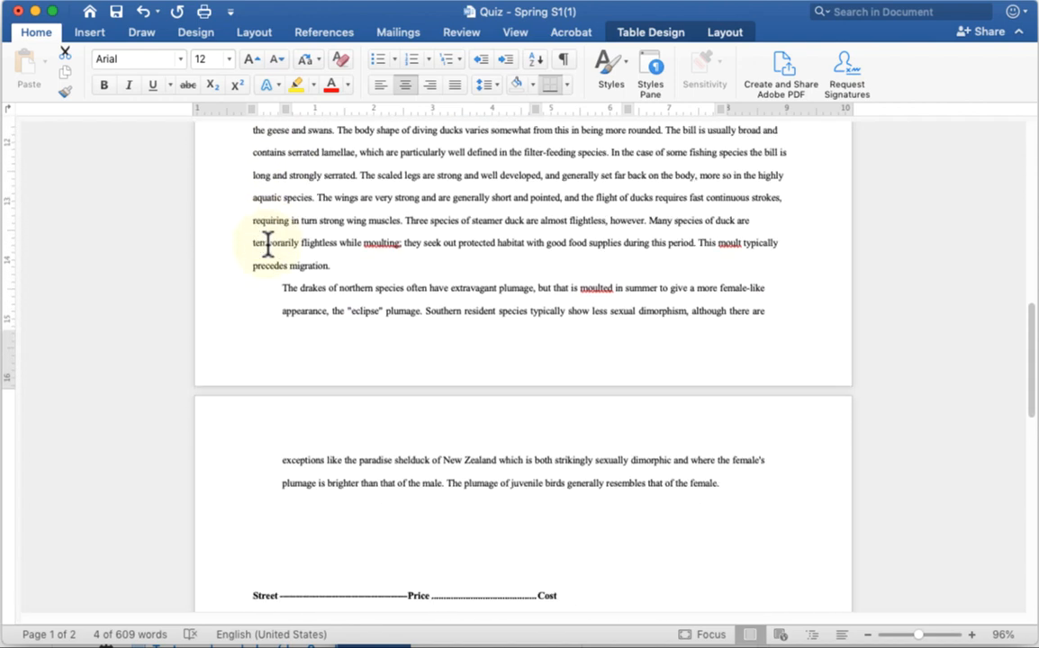
{"action": "double_click", "coordinate": [267, 389]}
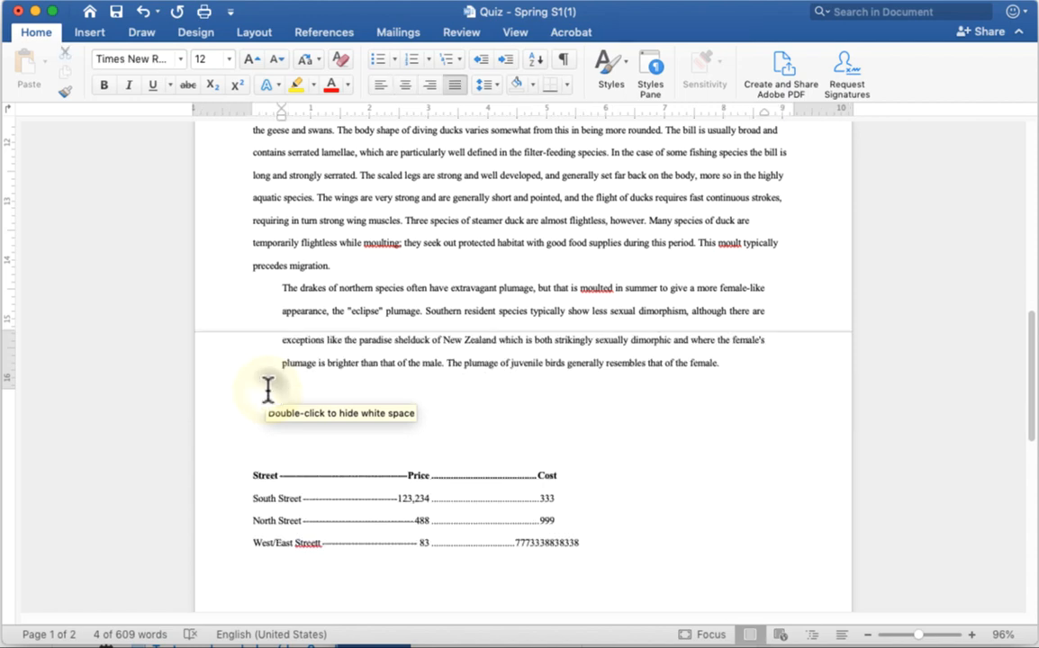
{"action": "double_click", "coordinate": [263, 332]}
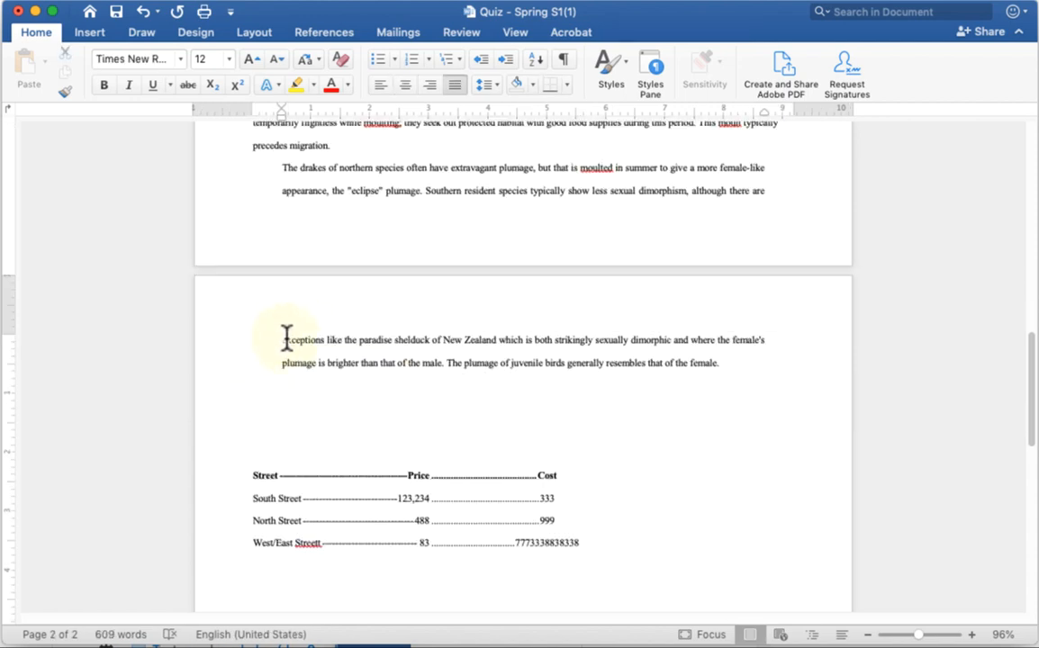
Step: Open the page 1 header for editing and enable a different first page
{"action": "scroll", "coordinate": [279, 339], "scroll_direction": "up", "scroll_amount": 10}
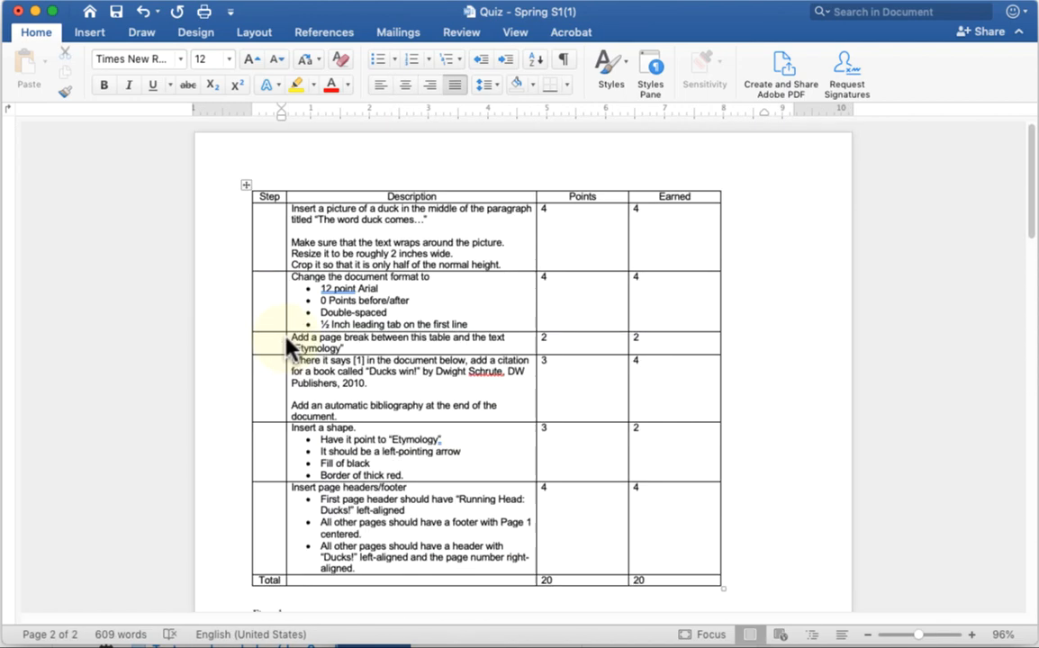
{"action": "double_click", "coordinate": [288, 160]}
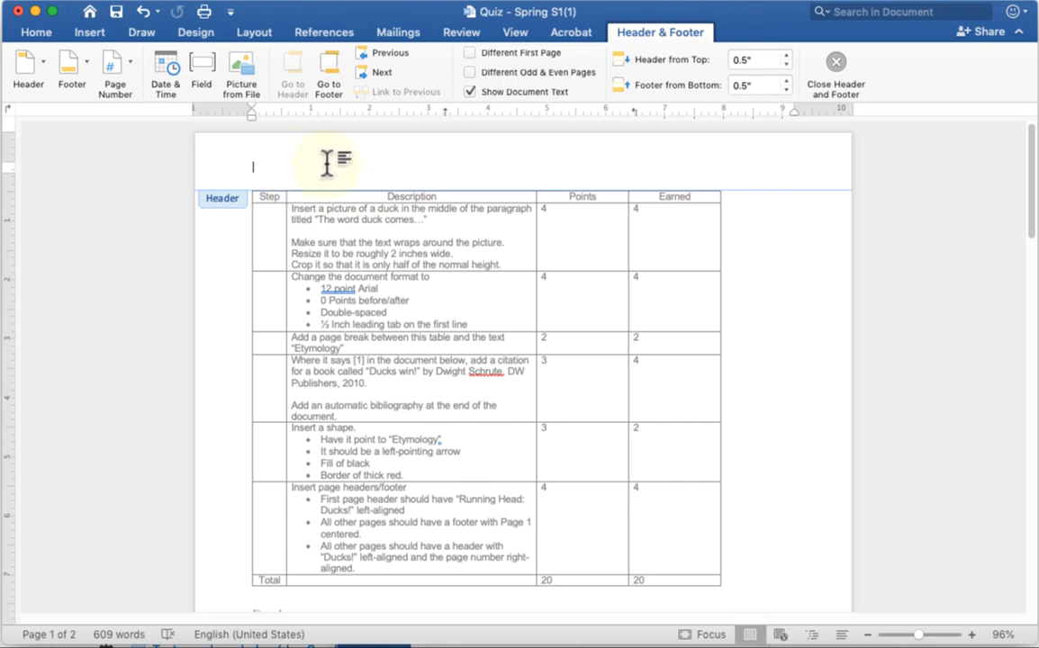
{"action": "left_click", "coordinate": [503, 54]}
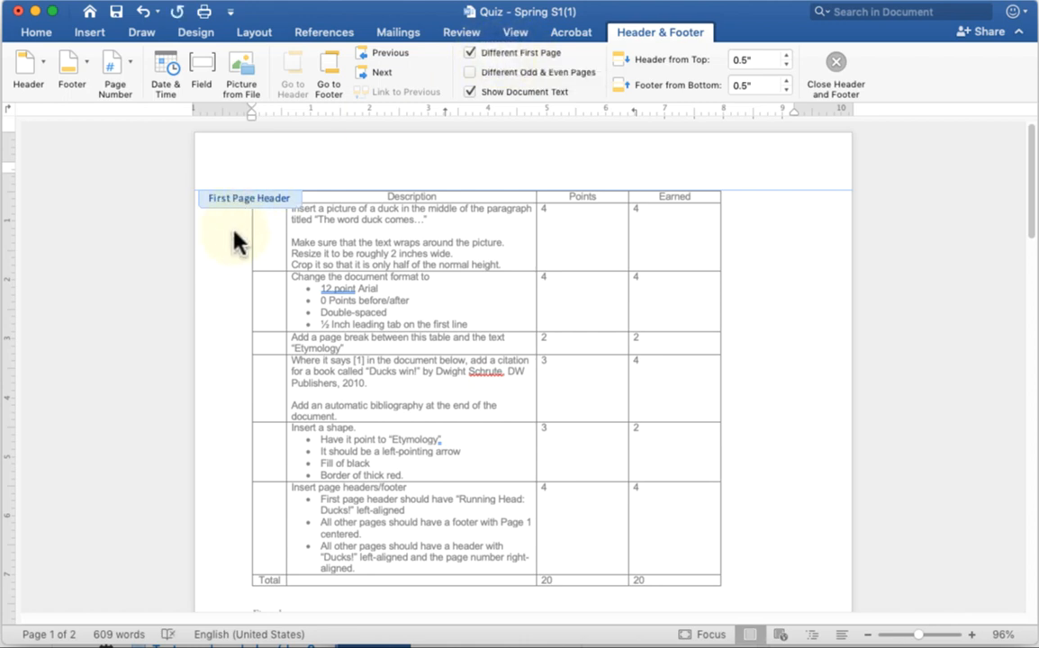
Step: Enter "RUNNING HEAD: Title" in the first page header
{"action": "scroll", "coordinate": [227, 287], "scroll_direction": "down", "scroll_amount": 3}
{"action": "scroll", "coordinate": [230, 293], "scroll_direction": "down", "scroll_amount": 15}
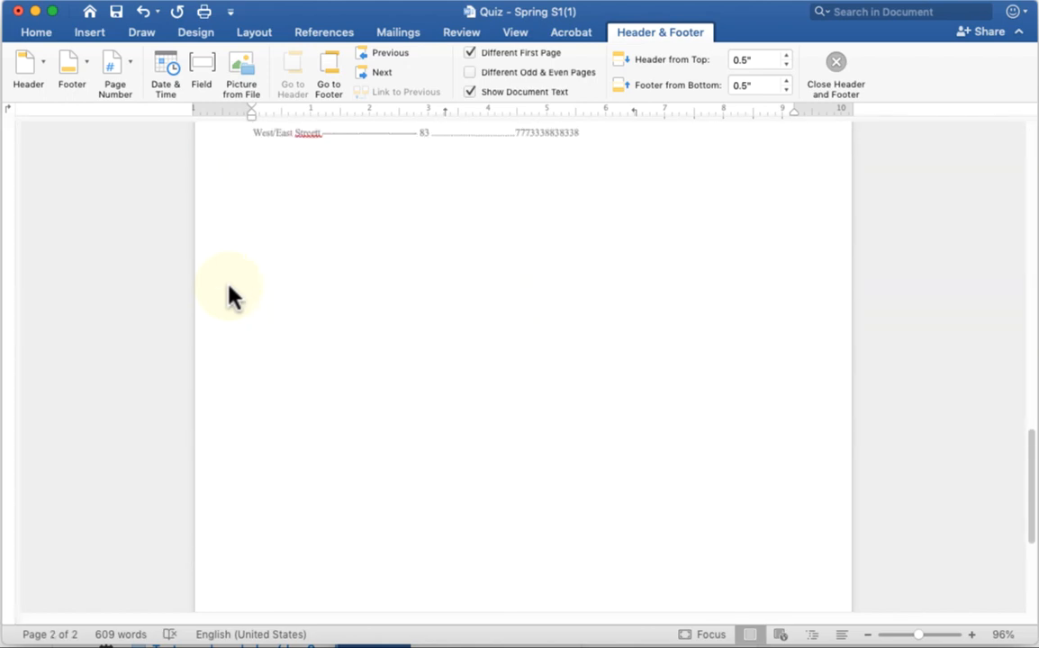
{"action": "scroll", "coordinate": [230, 293], "scroll_direction": "up", "scroll_amount": 5}
{"action": "scroll", "coordinate": [229, 293], "scroll_direction": "up", "scroll_amount": 12}
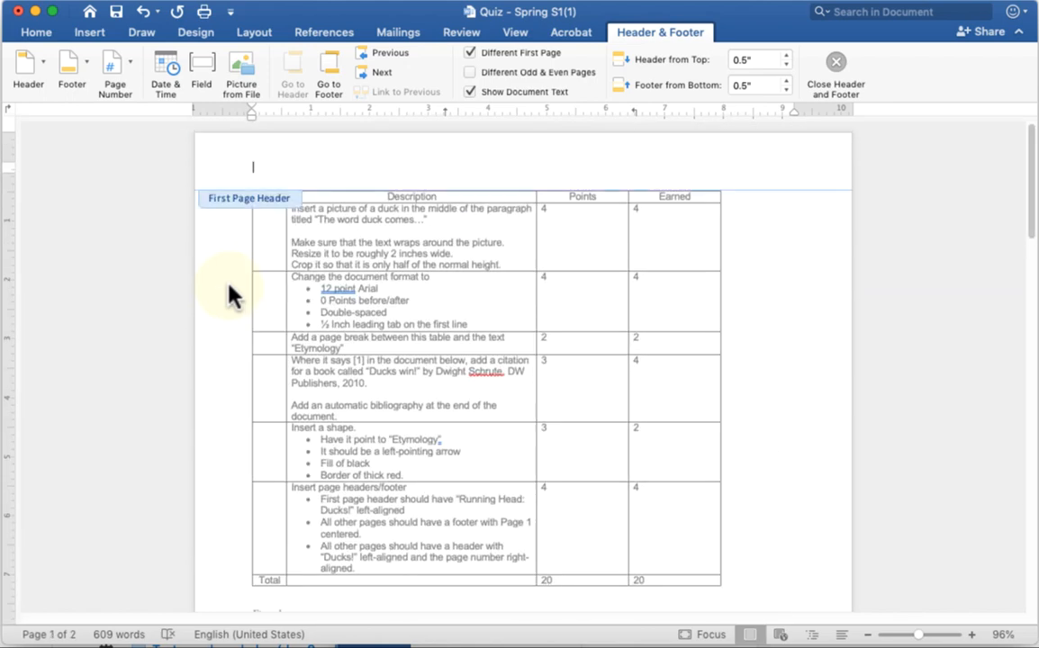
{"action": "type", "text": "RUNNING HEAD"}
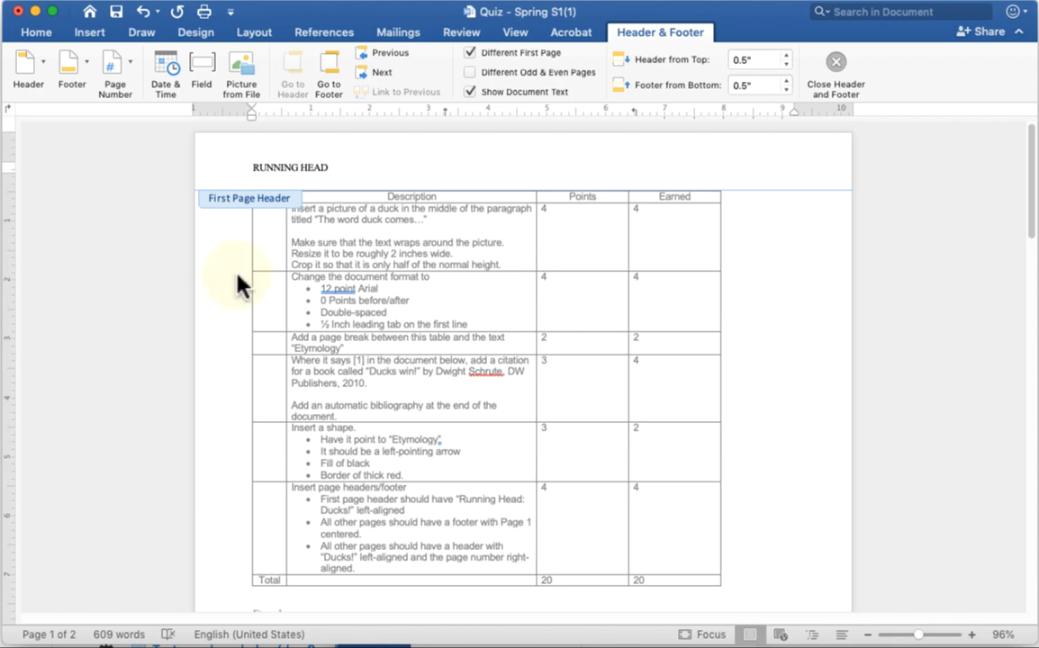
{"action": "type", "text": ": Title"}
Step: Enter "Title" in the header of the second page
{"action": "scroll", "coordinate": [270, 314], "scroll_direction": "down", "scroll_amount": 12}
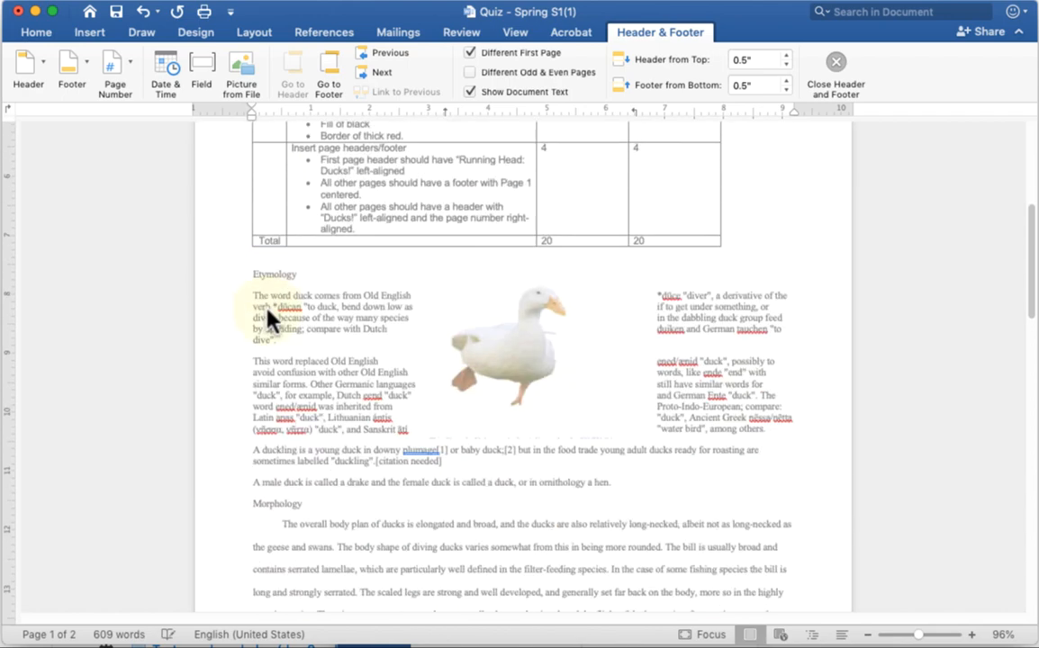
{"action": "left_click", "coordinate": [278, 430]}
{"action": "type", "text": "Title"}
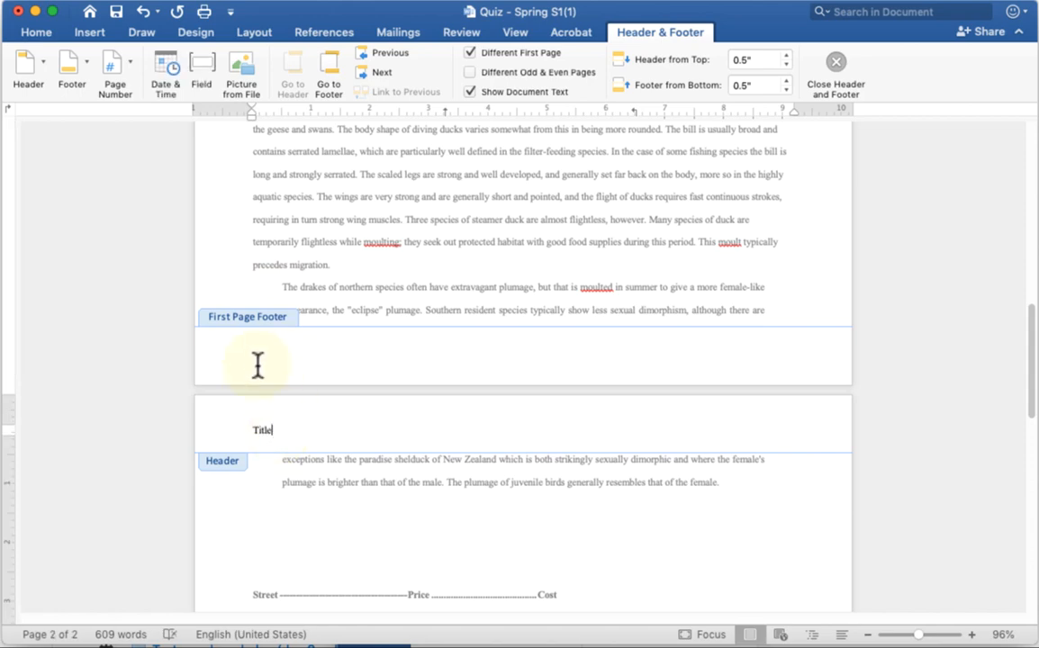
Step: Replace the first page header with the built-in Blank (Three Columns) header
{"action": "scroll", "coordinate": [207, 414], "scroll_direction": "up", "scroll_amount": 1}
{"action": "scroll", "coordinate": [201, 423], "scroll_direction": "up", "scroll_amount": 10}
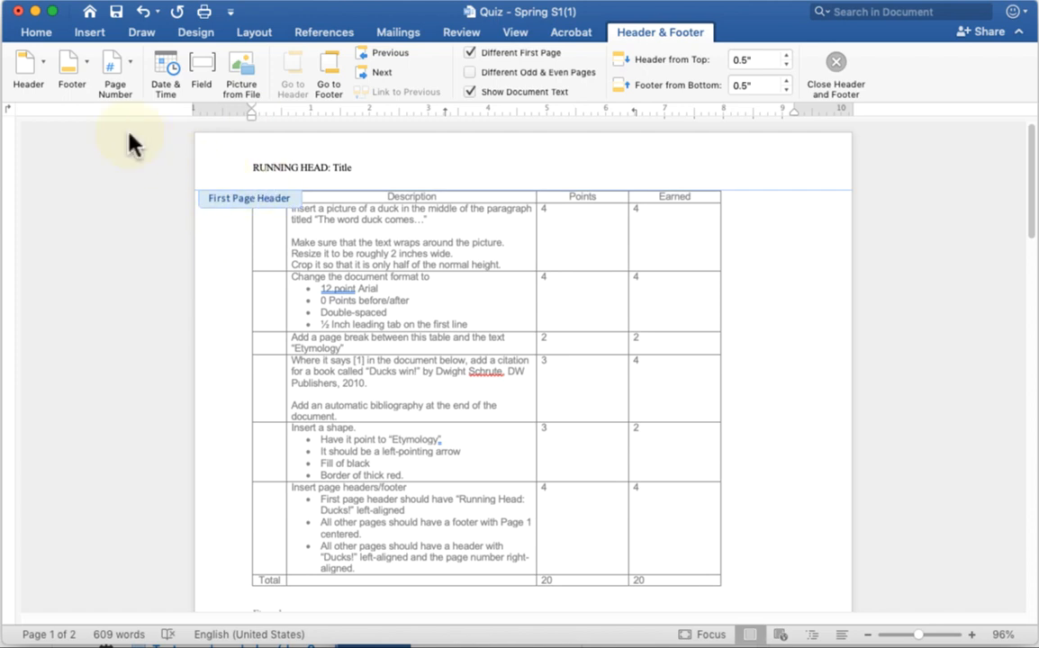
{"action": "left_click", "coordinate": [31, 63]}
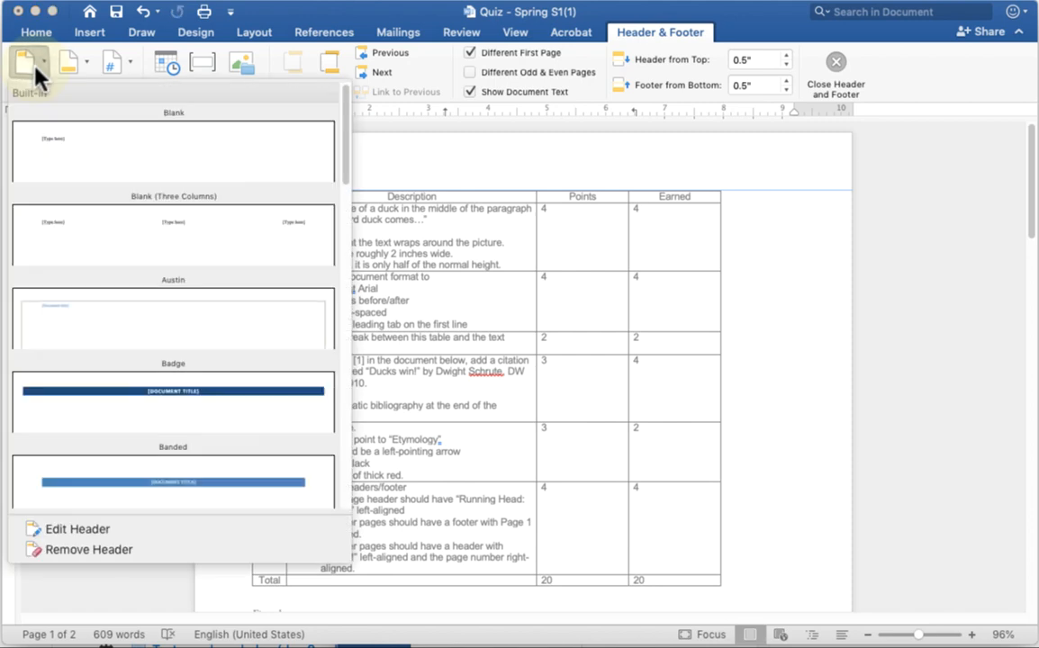
{"action": "left_click", "coordinate": [135, 238]}
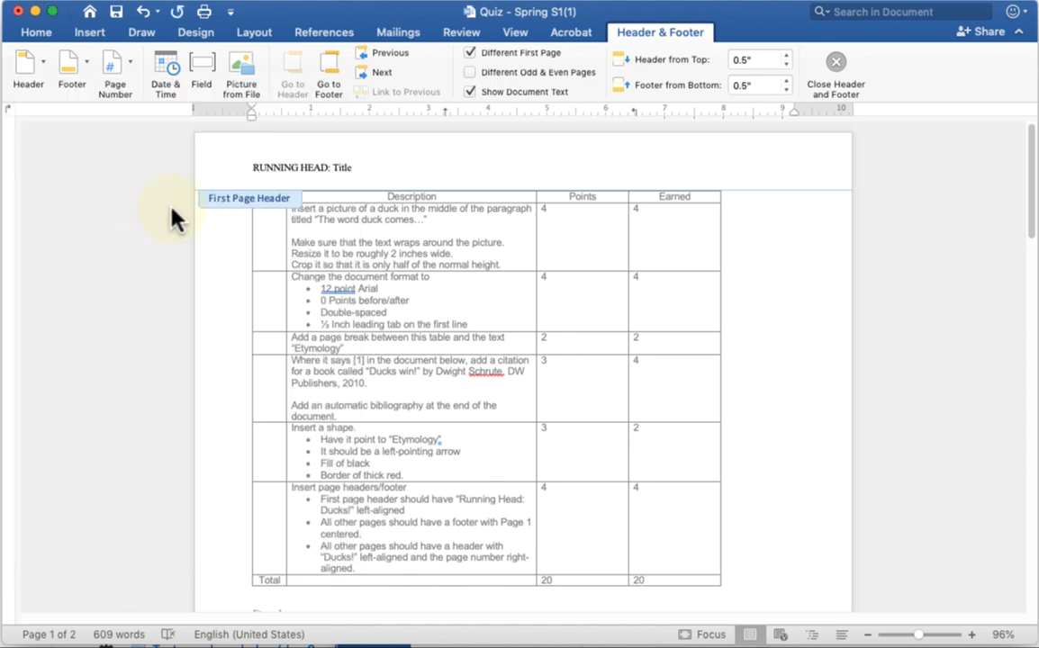
{"action": "left_click", "coordinate": [278, 168]}
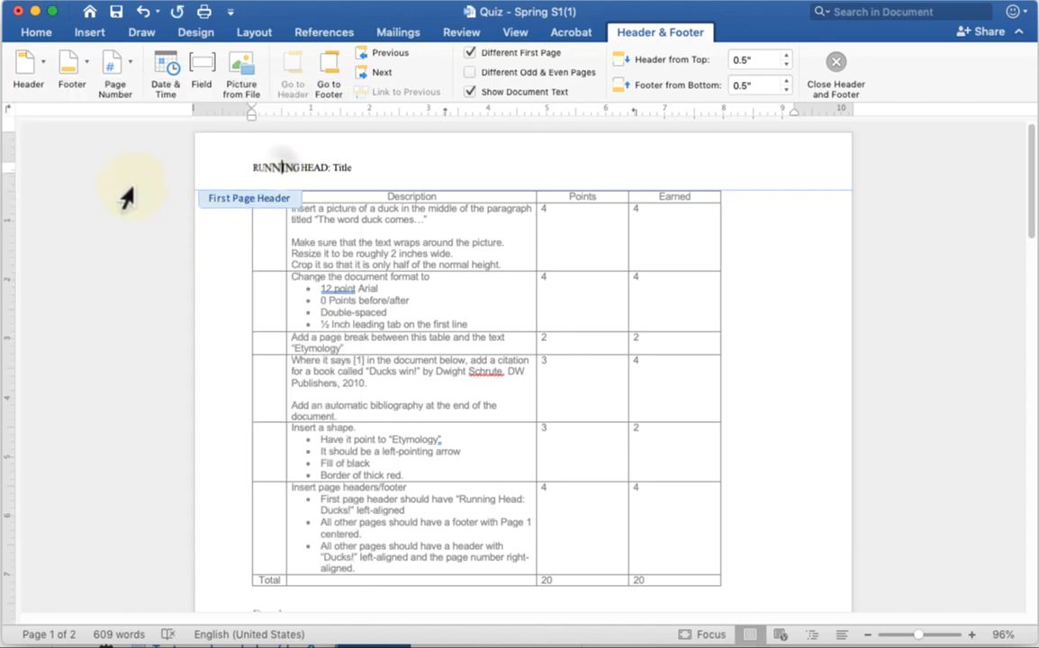
{"action": "left_click", "coordinate": [28, 63]}
{"action": "left_click", "coordinate": [106, 236]}
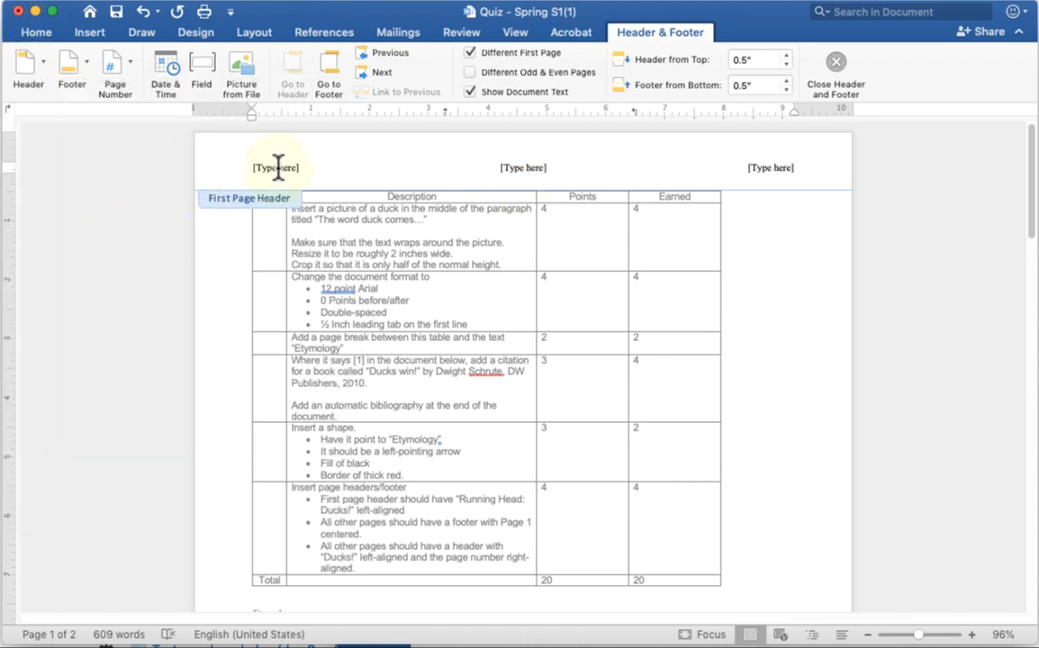
Step: Enter "RUNNING HEAD" in the left placeholder of the first page header and delete the center placeholder
{"action": "left_click", "coordinate": [527, 168]}
{"action": "left_click", "coordinate": [776, 170]}
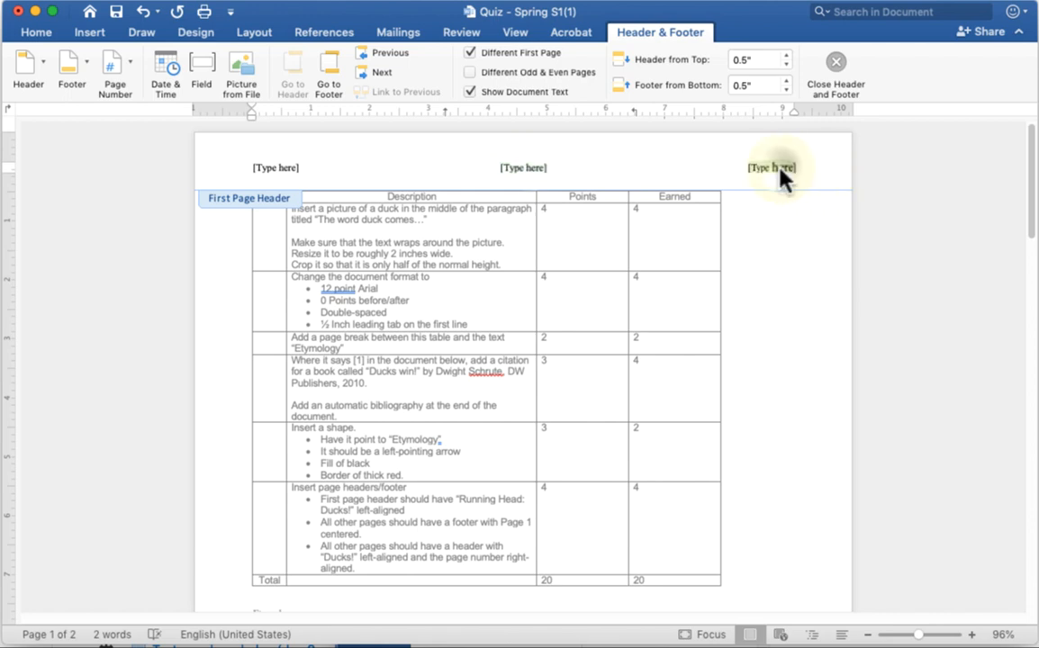
{"action": "left_click", "coordinate": [277, 167]}
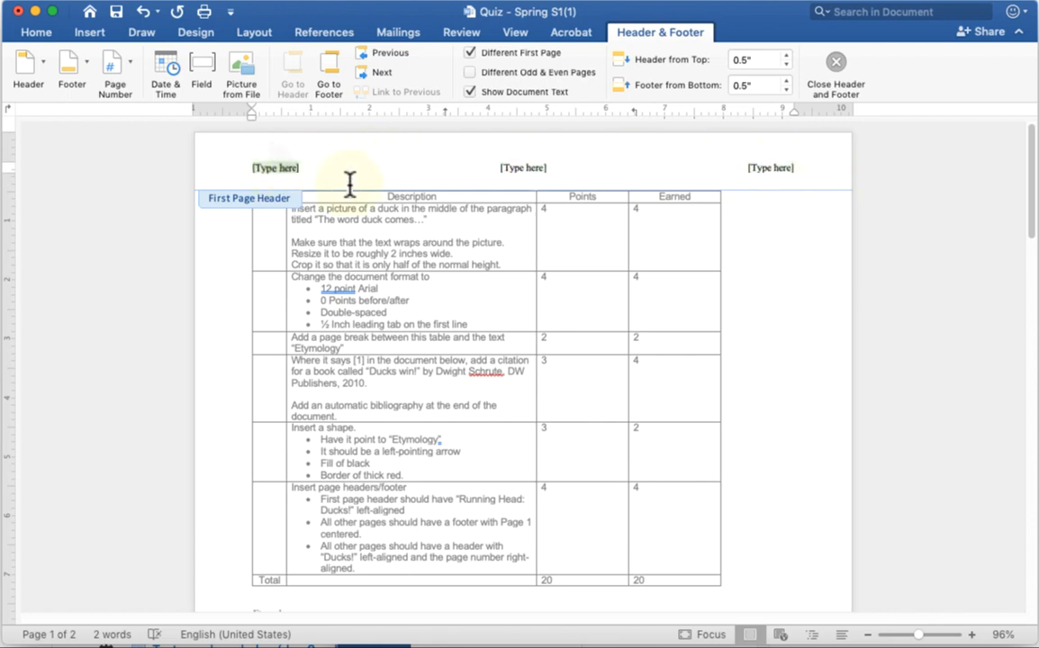
{"action": "type", "text": "RUNNING HEAD"}
{"action": "left_click", "coordinate": [526, 171]}
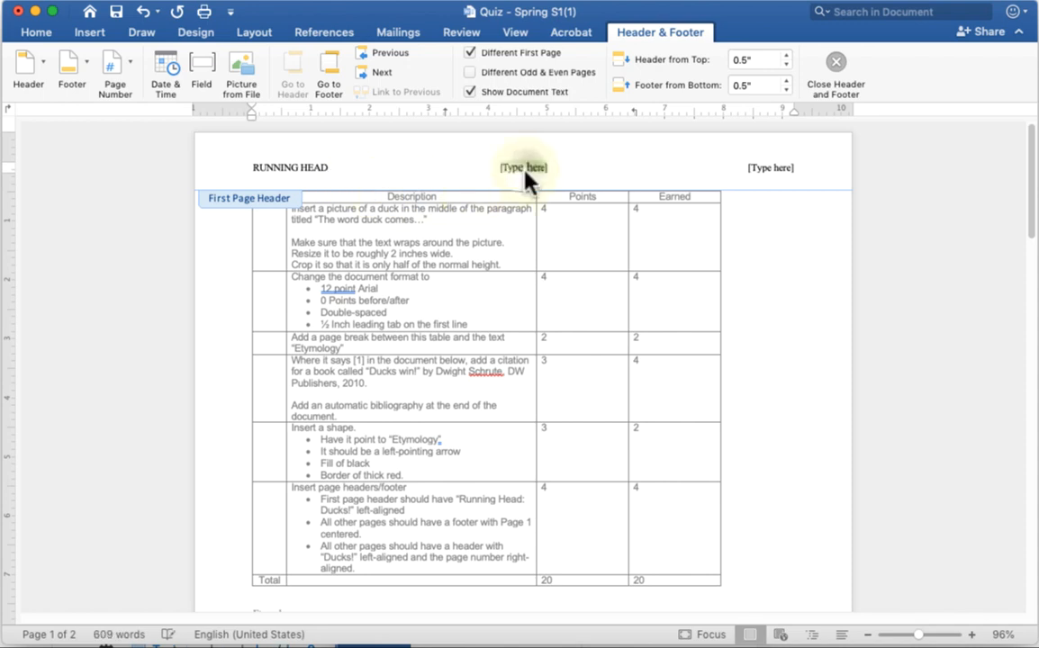
{"action": "key", "text": "BackSpace"}
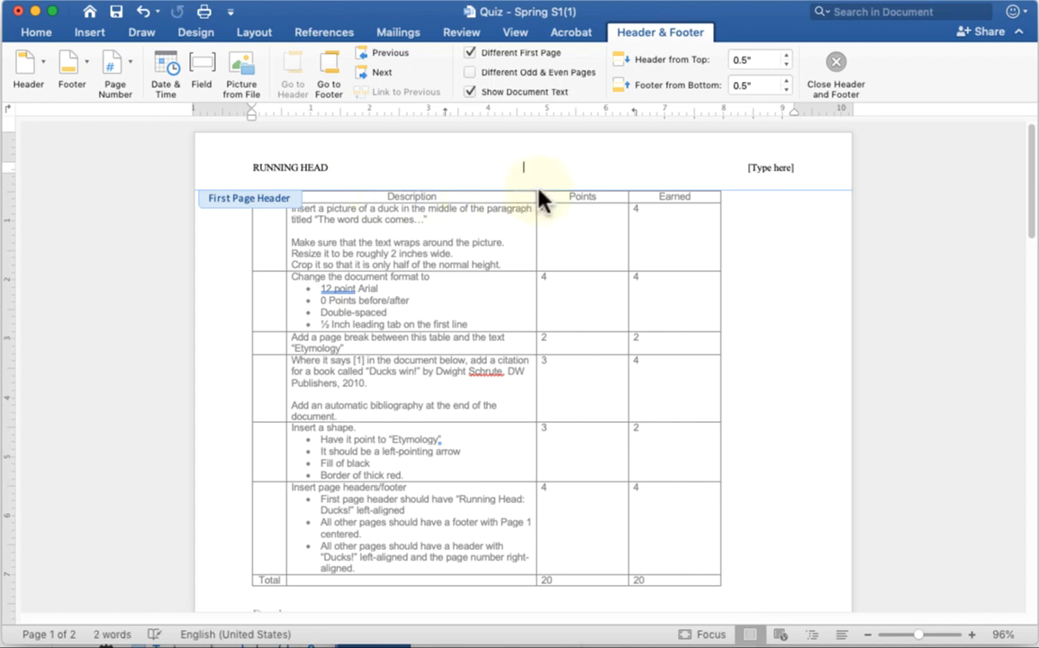
Step: Show the formatting marks and highlight the tab characters in the first page header
{"action": "left_click", "coordinate": [35, 28]}
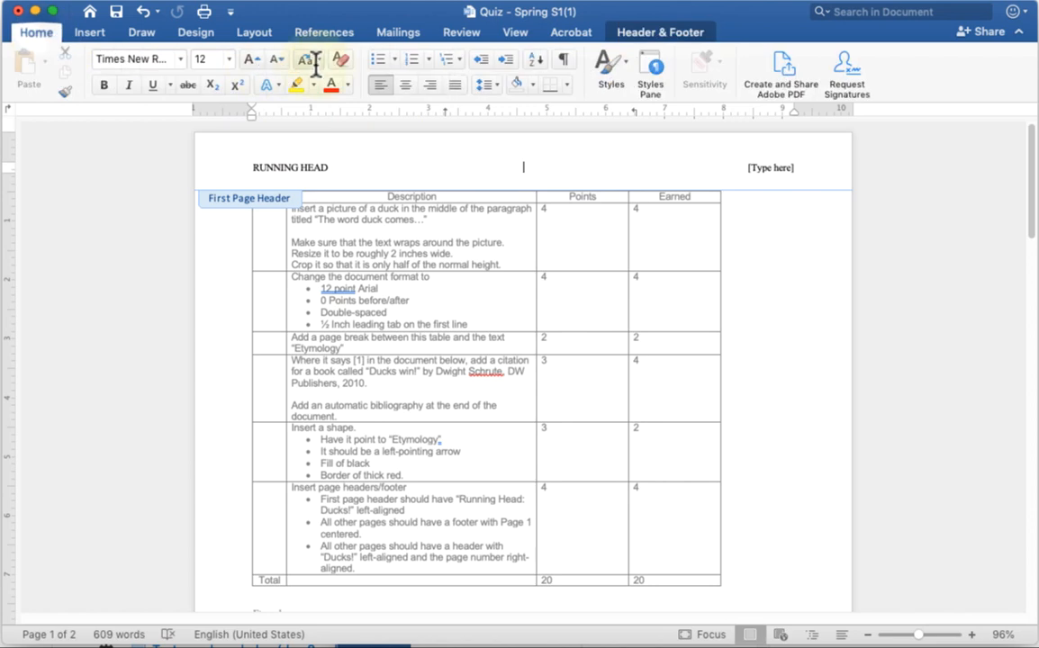
{"action": "left_click", "coordinate": [563, 59]}
{"action": "left_click_drag", "start_coordinate": [326, 168], "coordinate": [670, 171]}
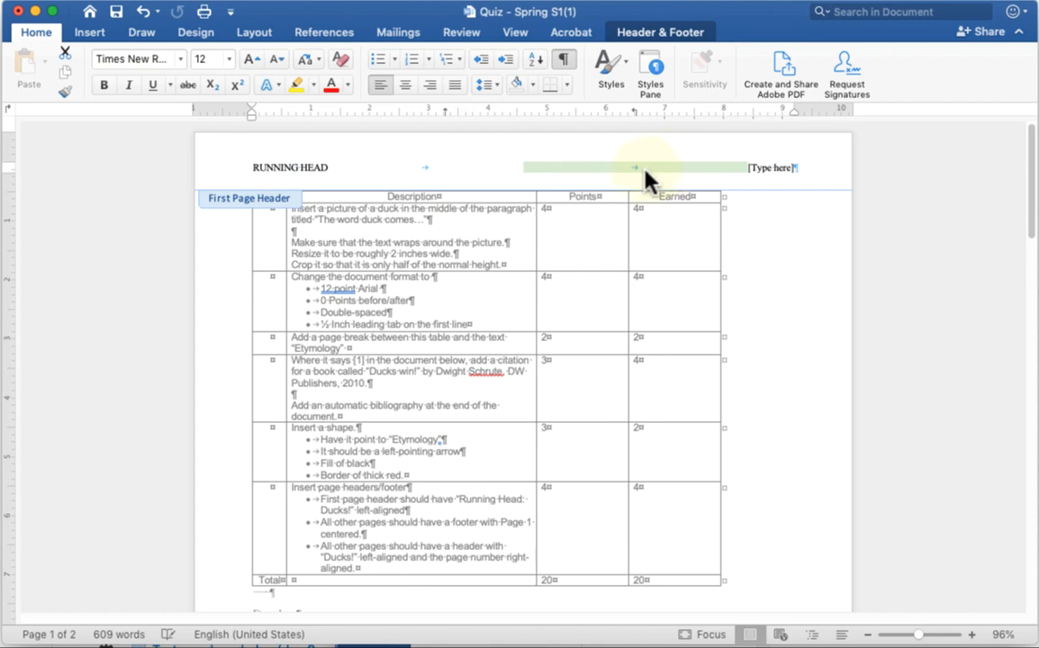
Step: Enter arbitrary sample text at the center tab of the first page header and select it
{"action": "left_click", "coordinate": [509, 172]}
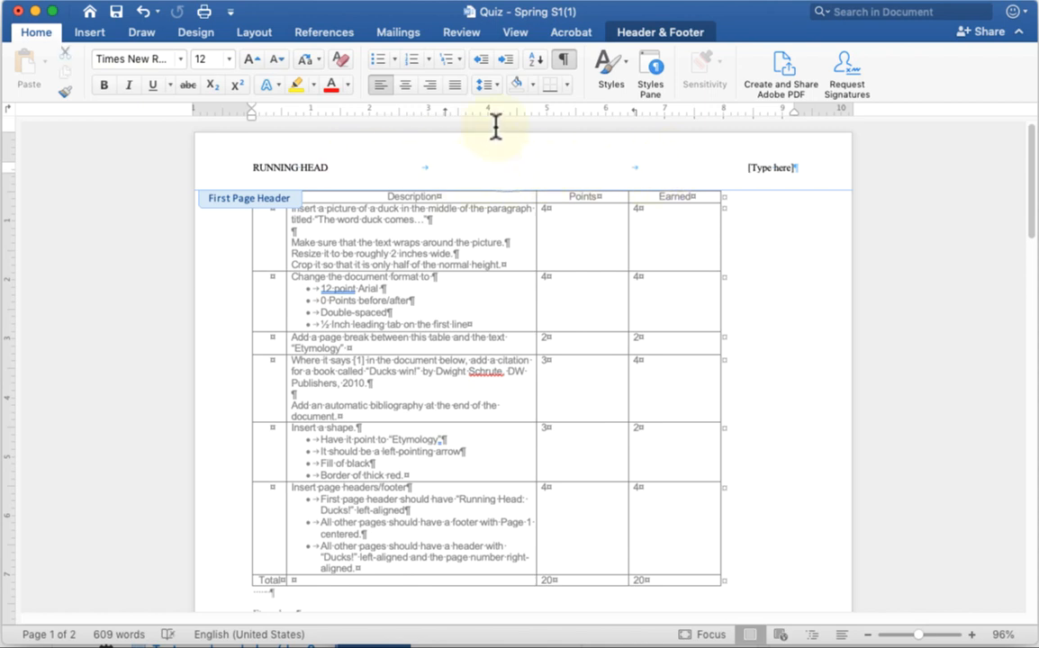
{"action": "type", "text": "asdfasdf;s;lf"}
{"action": "double_click", "coordinate": [526, 171]}
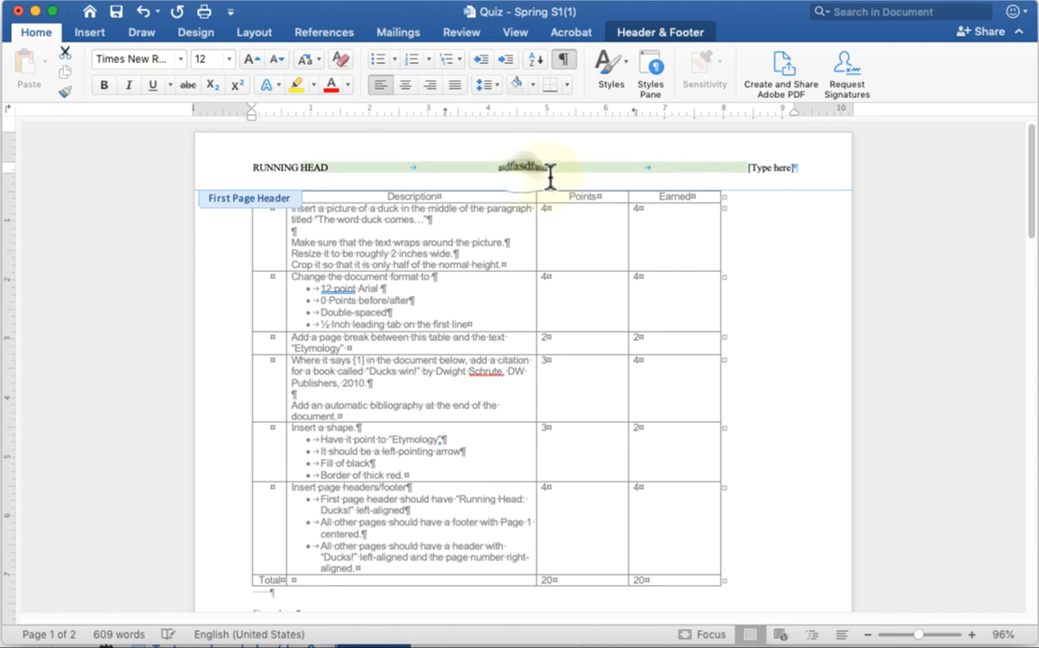
Step: Delete the sample text at the center tab of the first page header
{"action": "left_click", "coordinate": [535, 170]}
{"action": "left_click_drag", "start_coordinate": [549, 169], "coordinate": [509, 170]}
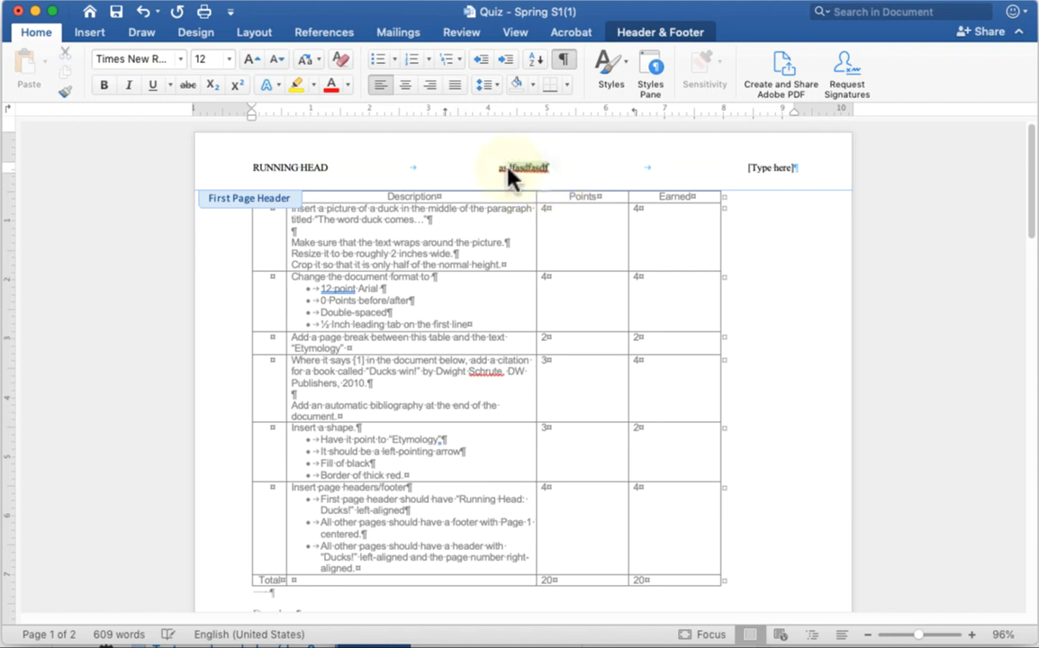
{"action": "key", "text": "BackSpace"}
{"action": "key", "text": "BackSpace"}
{"action": "key", "text": "BackSpace"}
Step: Delete the right placeholder of the first page header and insert a right-aligned page number
{"action": "left_click", "coordinate": [752, 169]}
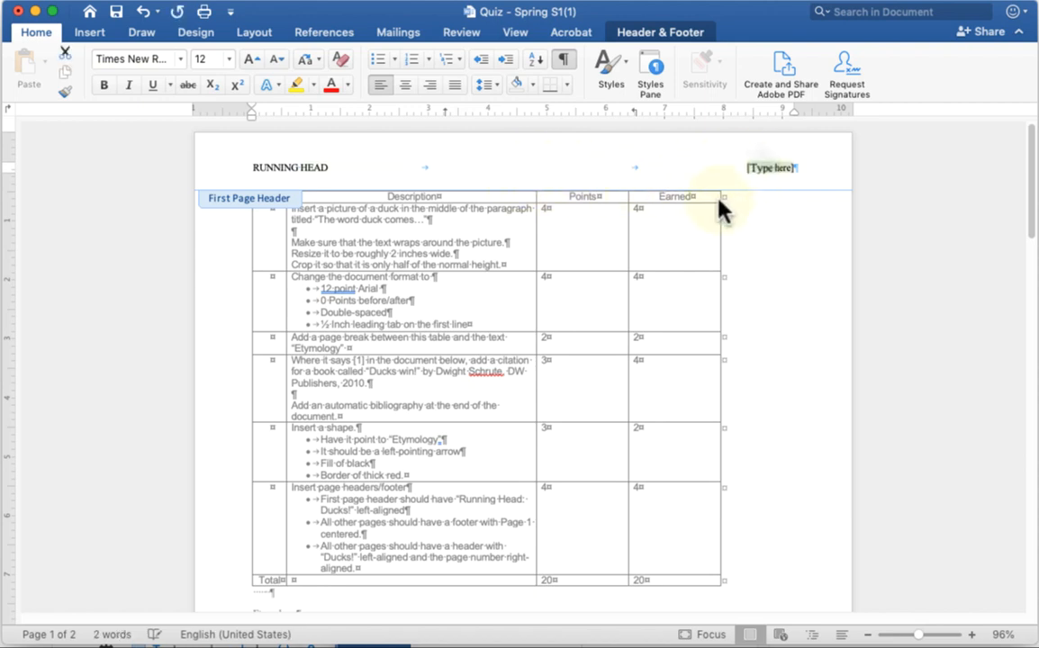
{"action": "key", "text": "BackSpace"}
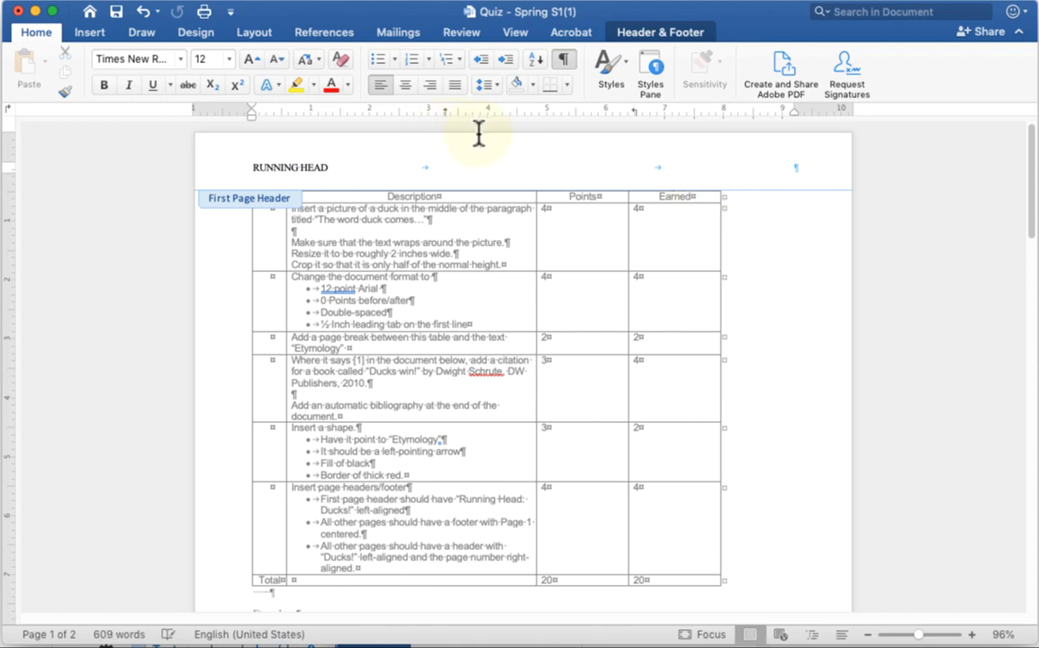
{"action": "left_click", "coordinate": [613, 36]}
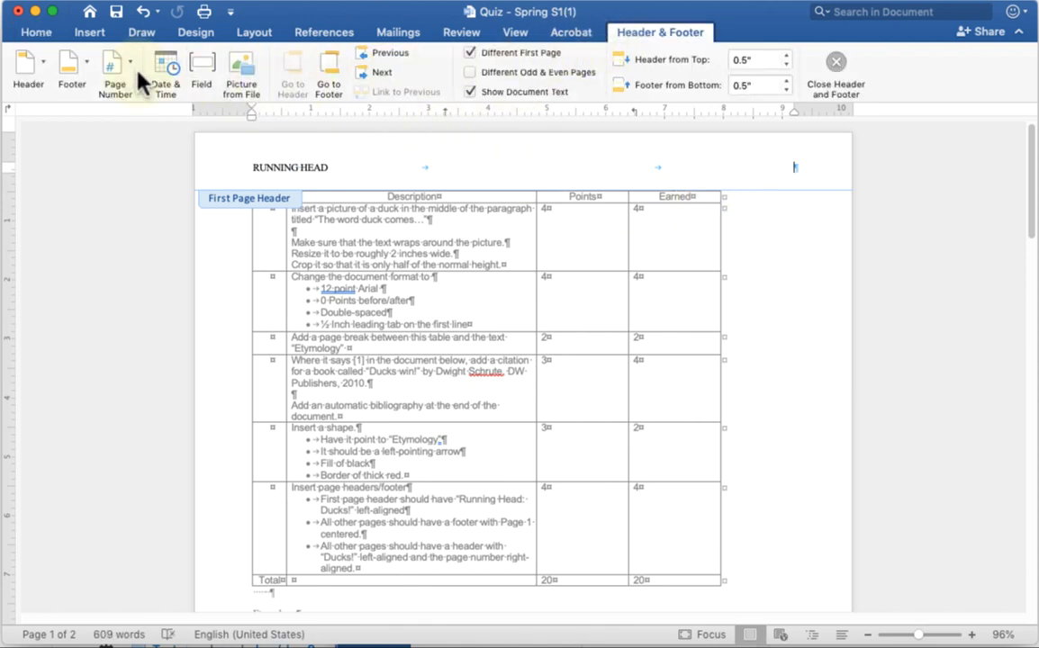
{"action": "left_click", "coordinate": [113, 64]}
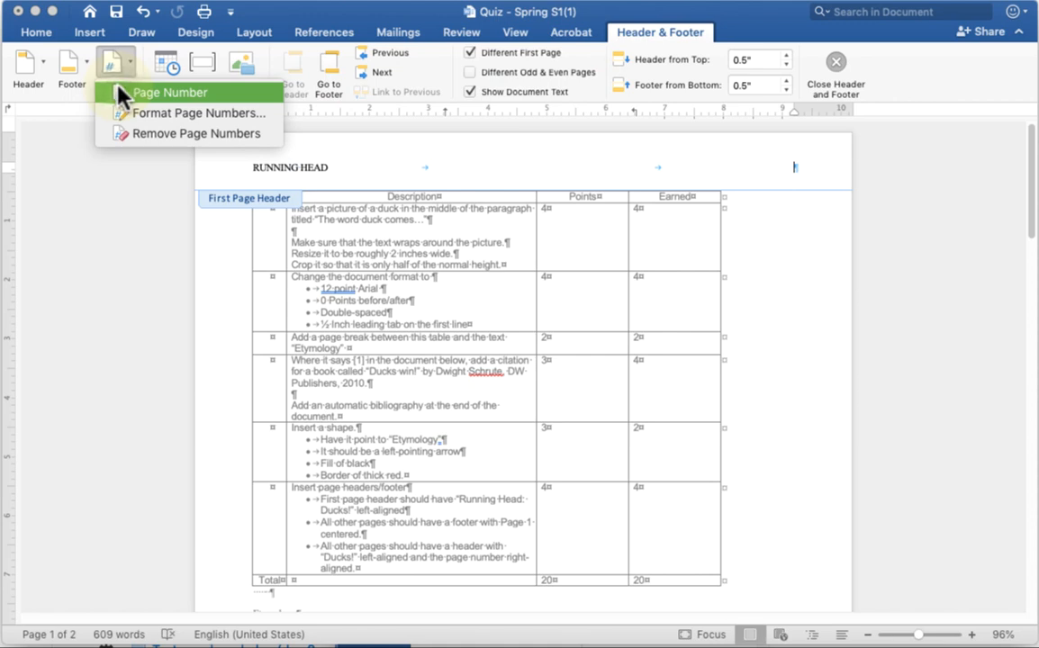
{"action": "left_click", "coordinate": [119, 92]}
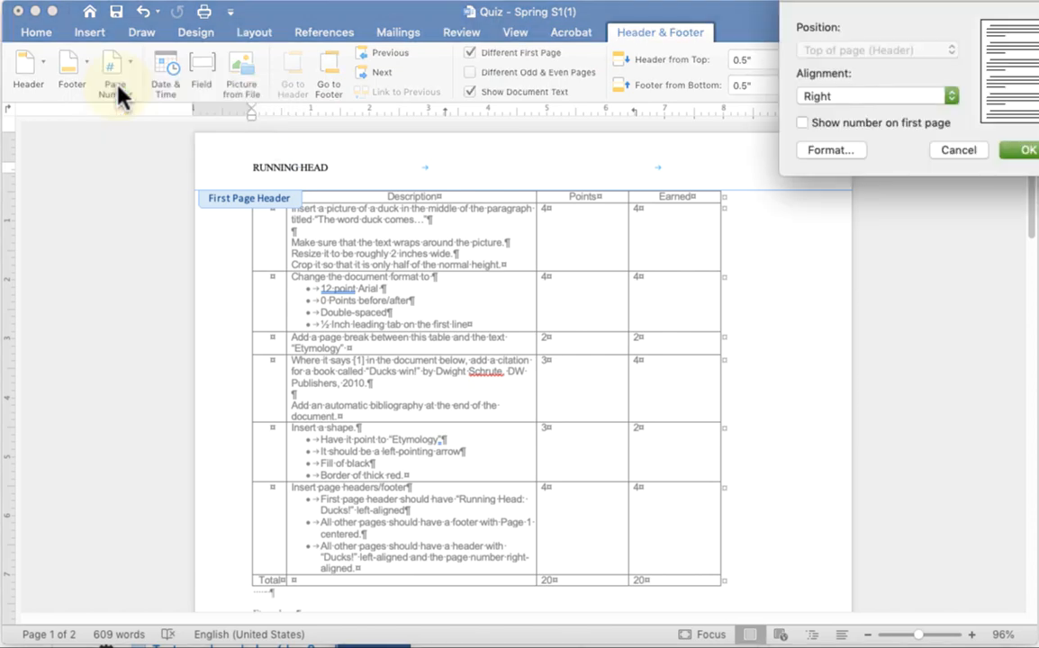
{"action": "left_click_drag", "start_coordinate": [871, 3], "coordinate": [775, 54]}
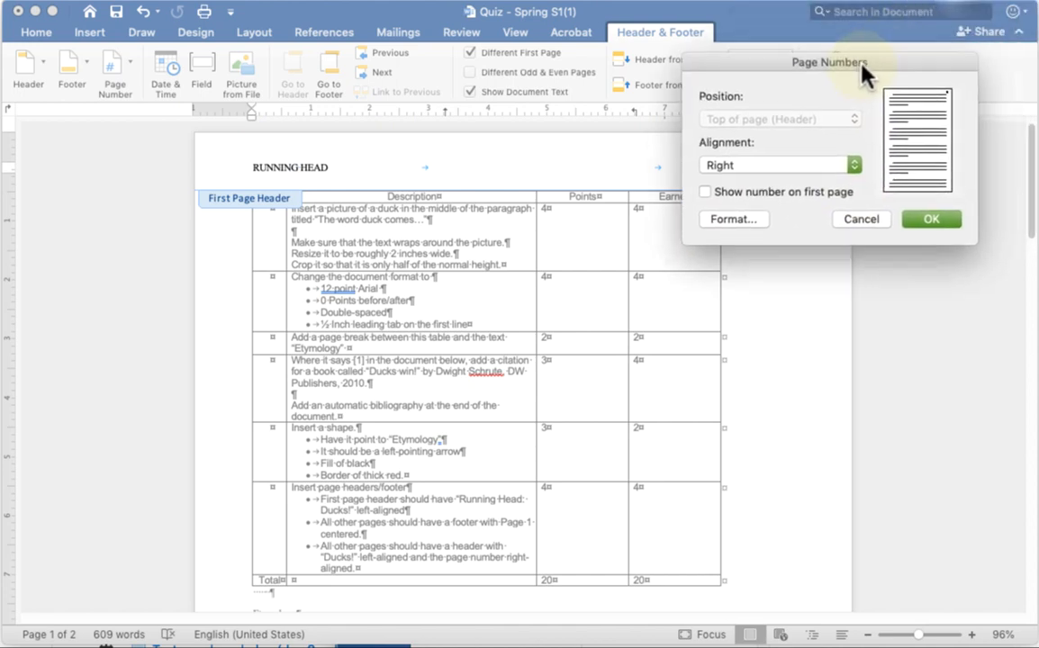
{"action": "left_click", "coordinate": [933, 221]}
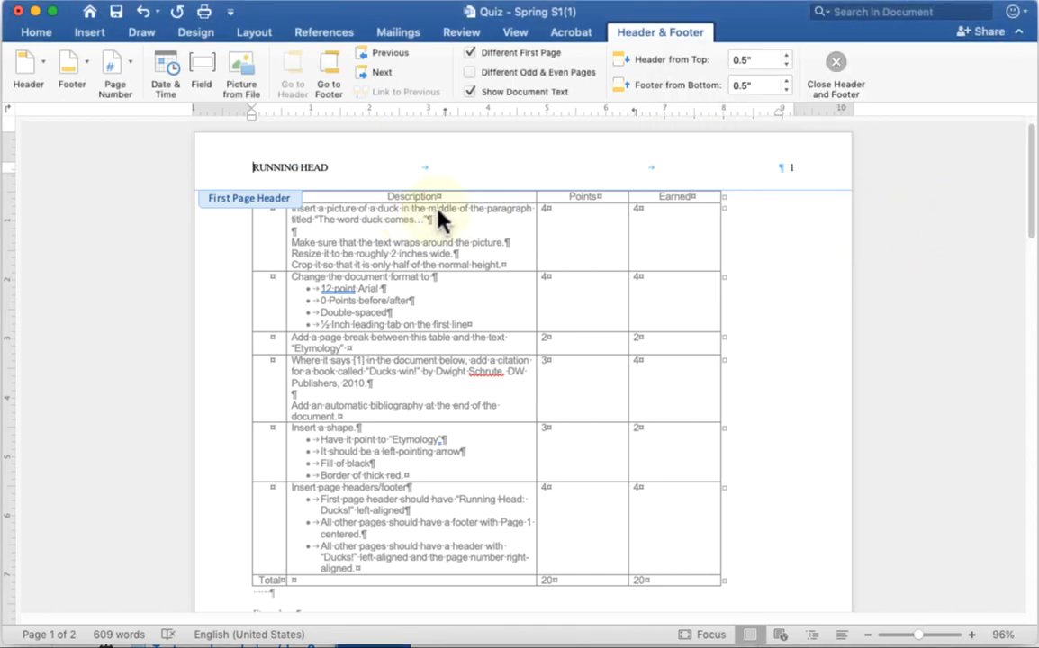
Step: Highlight the first page header text and undo the page number insertion and the right placeholder deletion
{"action": "left_click", "coordinate": [233, 177]}
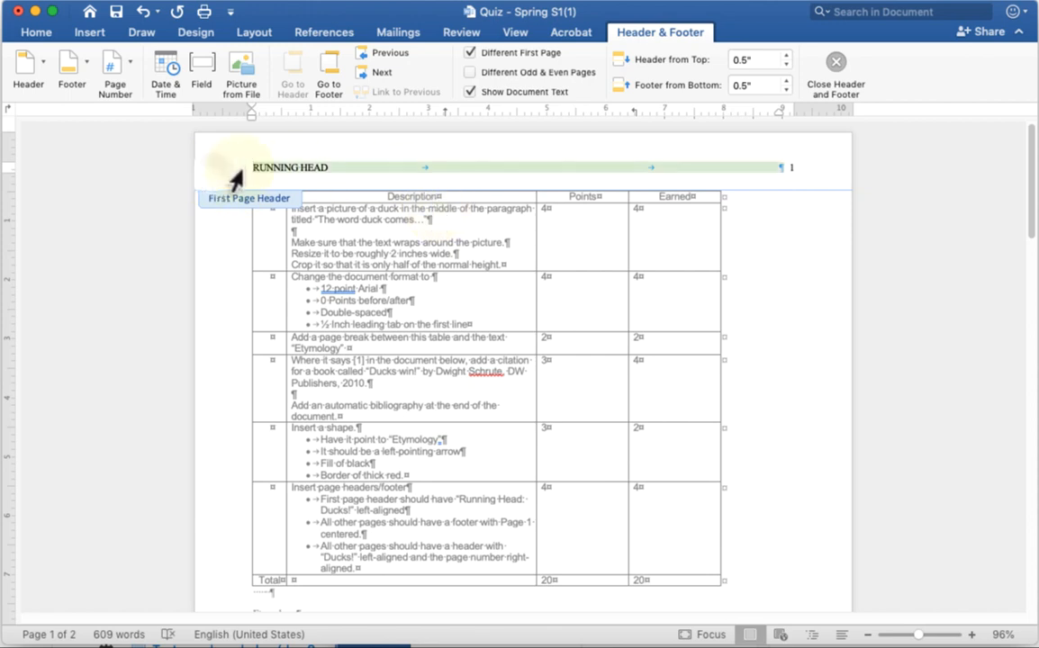
{"action": "left_click", "coordinate": [253, 167]}
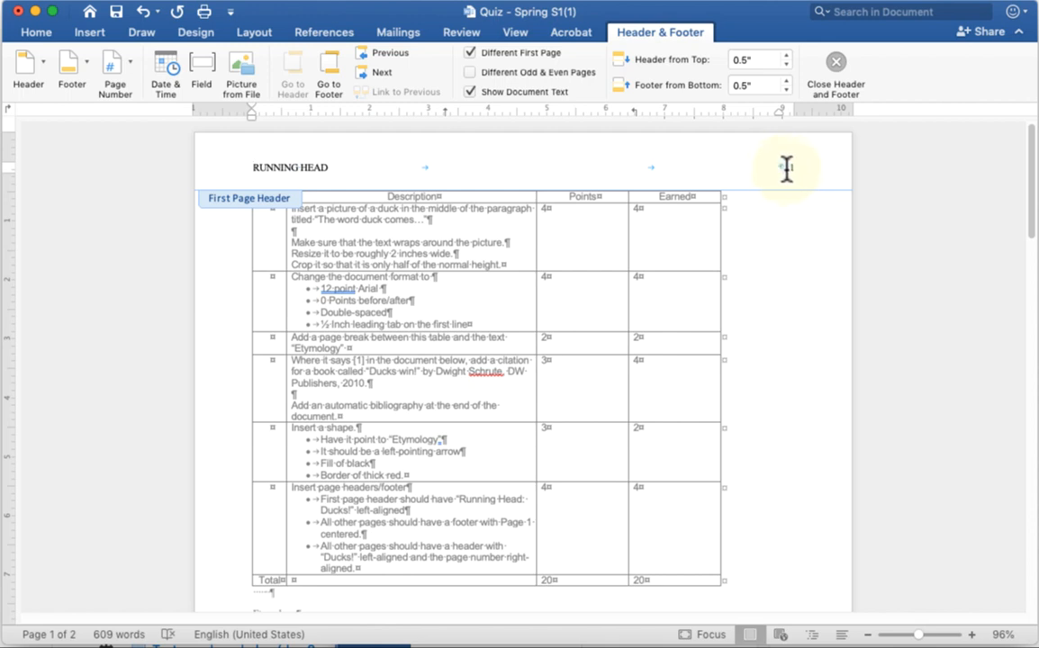
{"action": "double_click", "coordinate": [286, 168]}
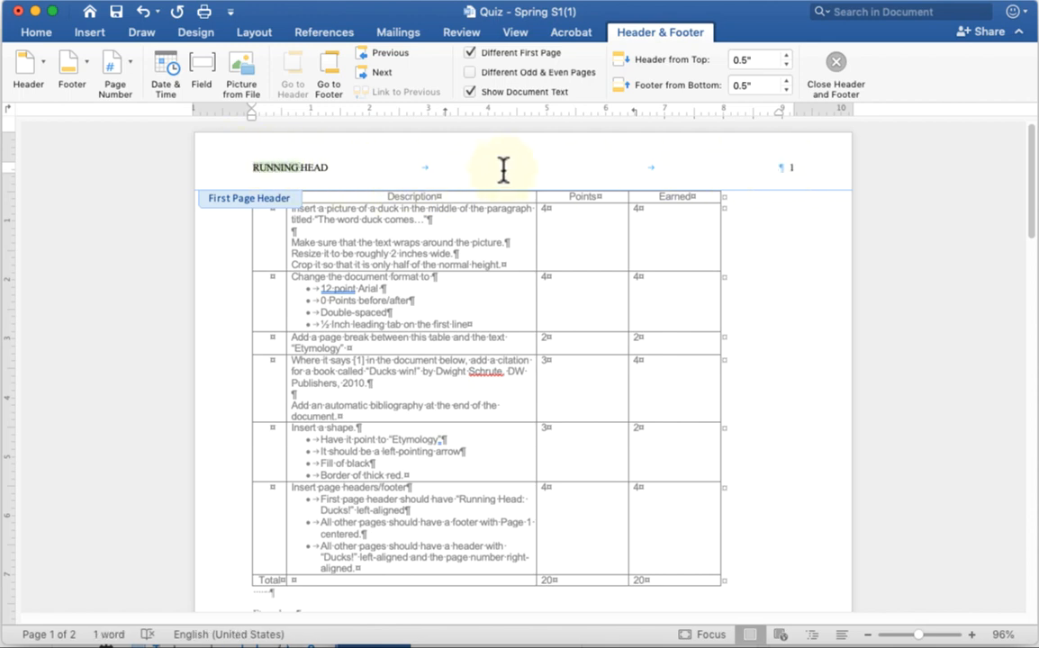
{"action": "left_click", "coordinate": [774, 169]}
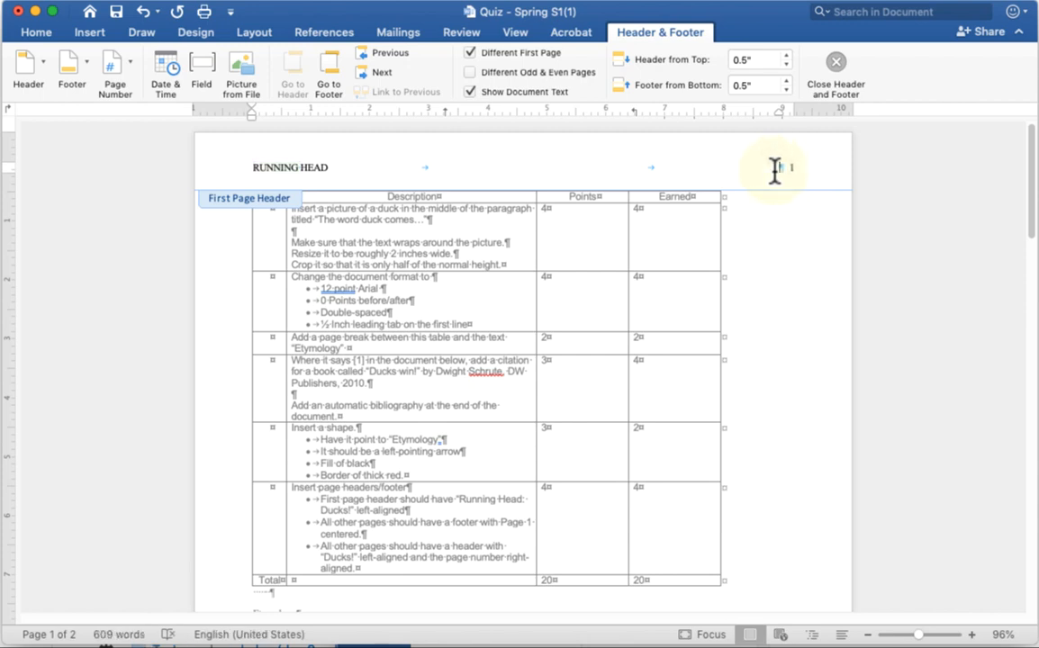
{"action": "left_click", "coordinate": [793, 169]}
{"action": "left_click", "coordinate": [142, 13]}
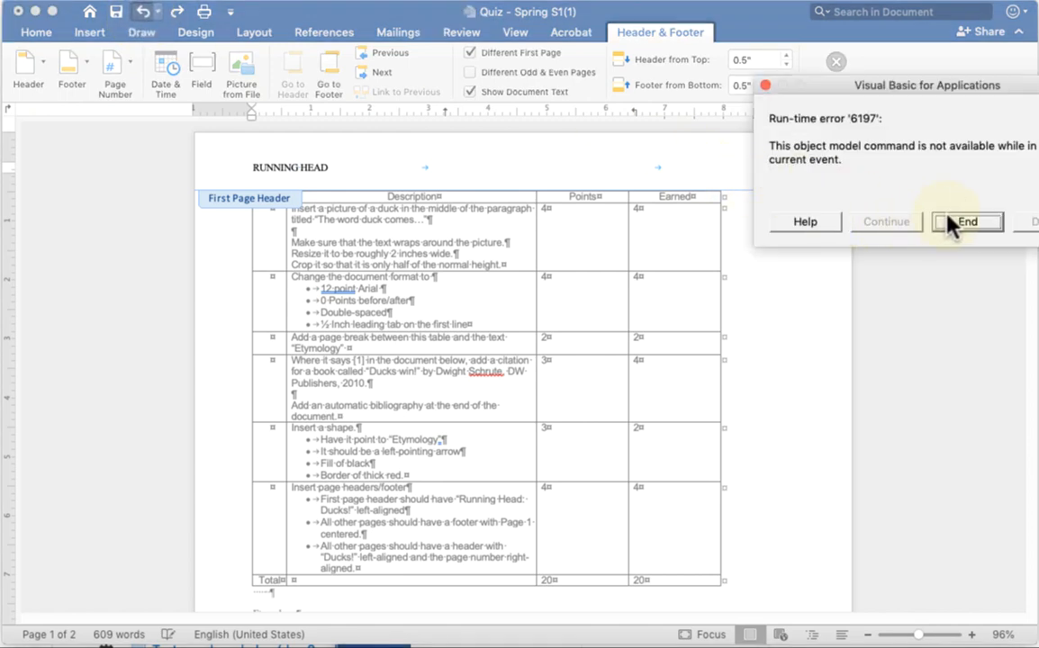
{"action": "left_click", "coordinate": [955, 223]}
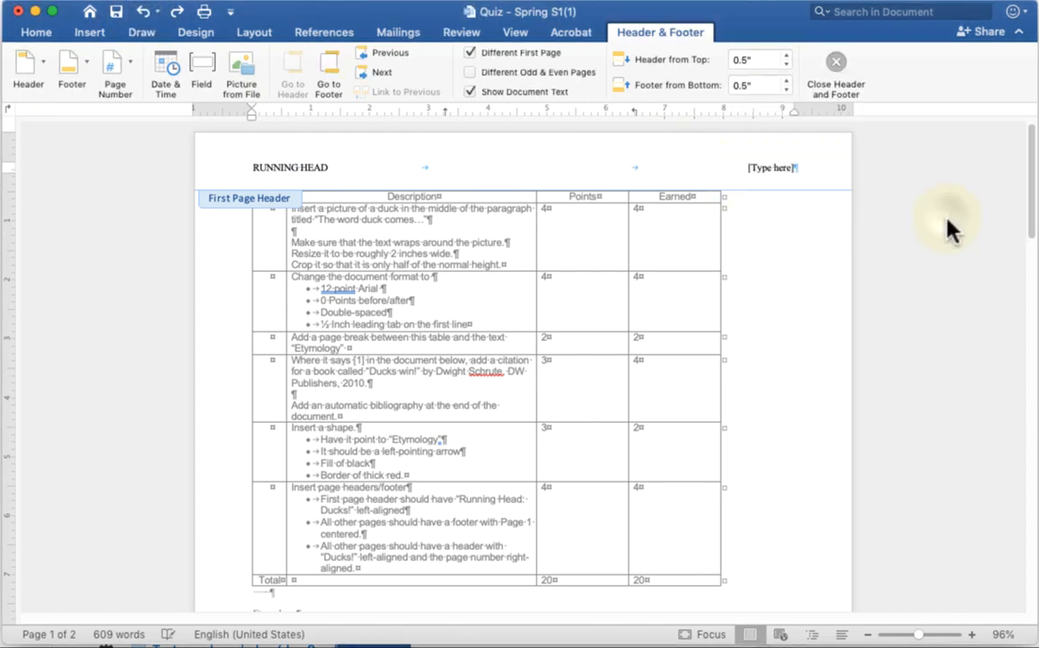
Step: Replace the right placeholder of the first page header with the FileName field from the Document Information category
{"action": "left_click", "coordinate": [200, 72]}
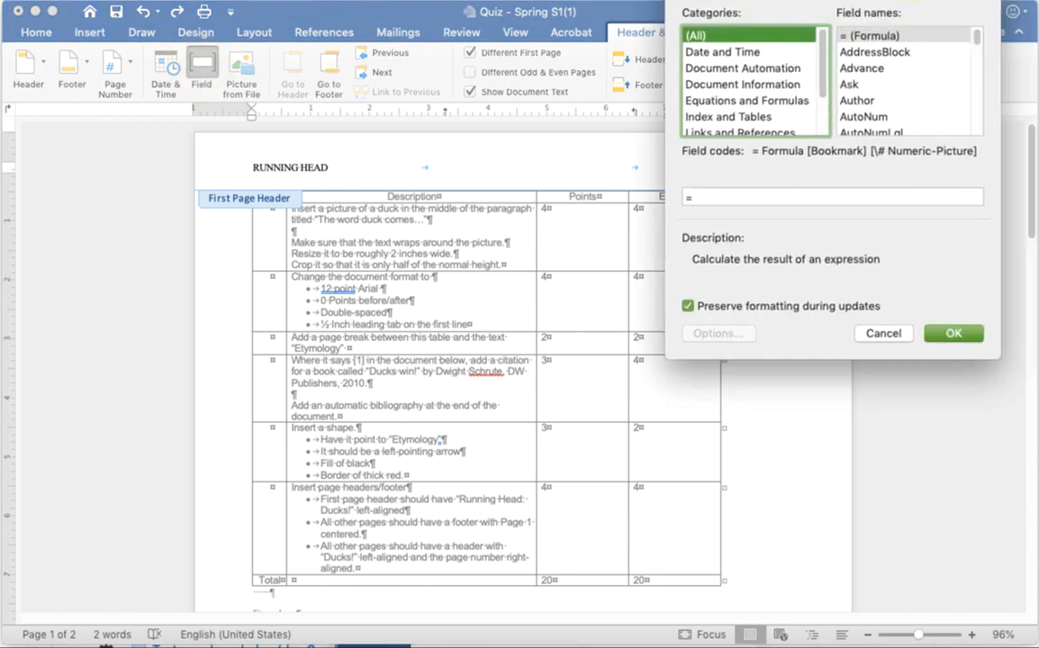
{"action": "scroll", "coordinate": [536, 216], "scroll_direction": "down", "scroll_amount": 3}
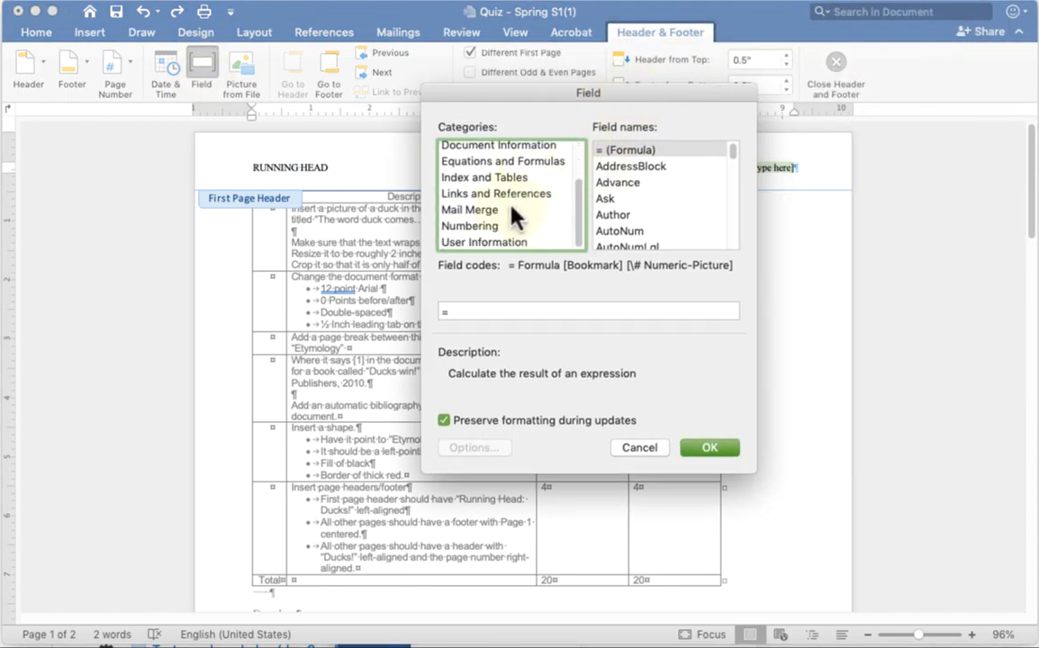
{"action": "left_click", "coordinate": [501, 225]}
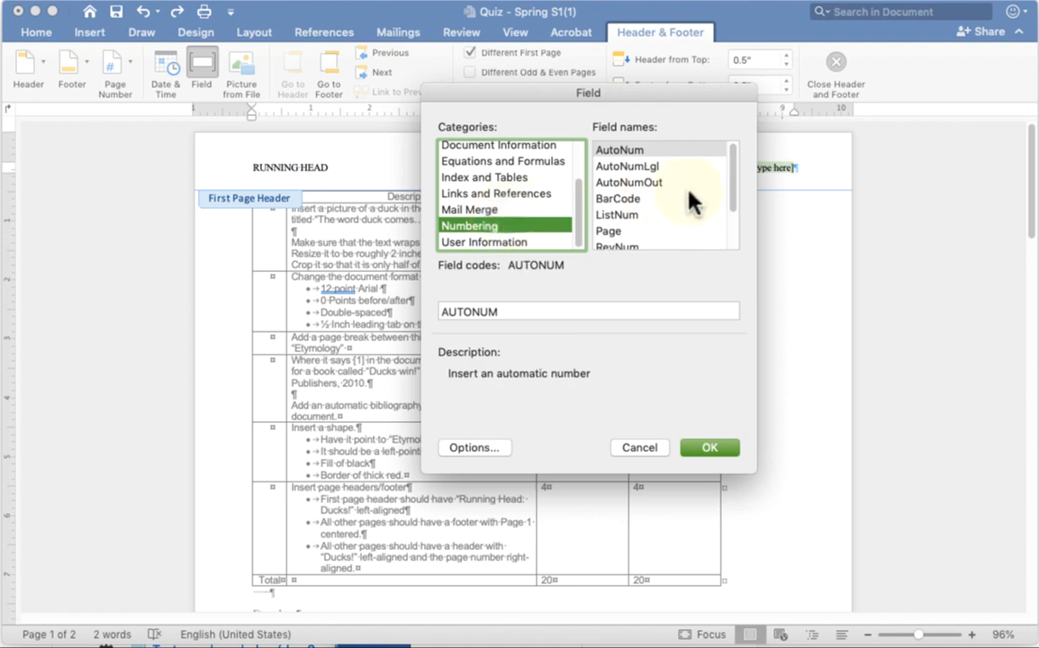
{"action": "scroll", "coordinate": [689, 198], "scroll_direction": "down", "scroll_amount": 1}
{"action": "scroll", "coordinate": [689, 200], "scroll_direction": "down", "scroll_amount": 2}
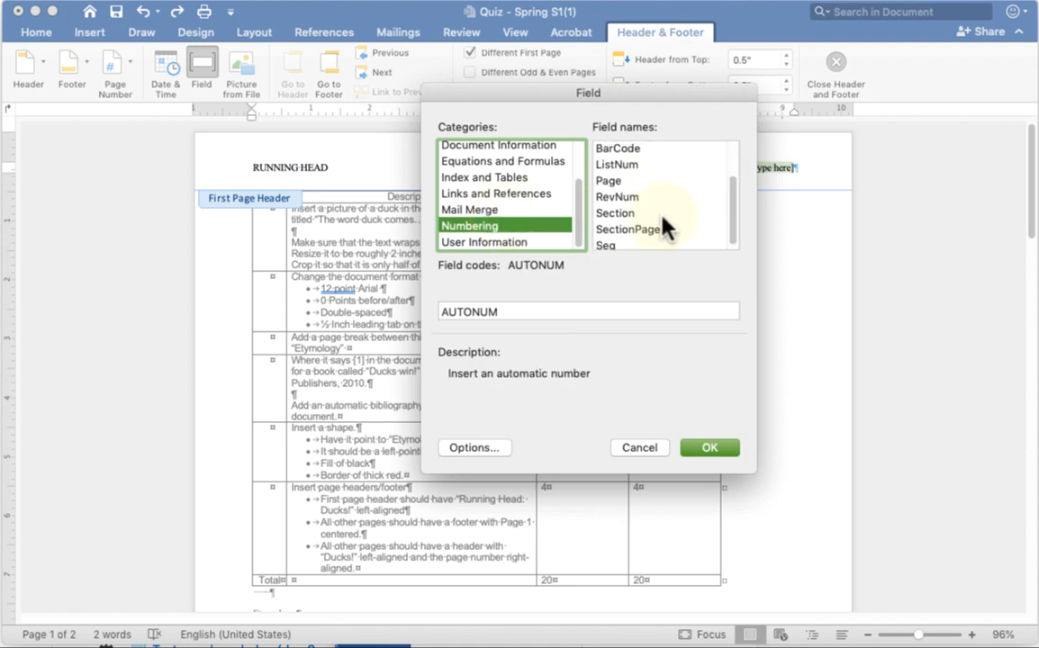
{"action": "scroll", "coordinate": [664, 229], "scroll_direction": "up", "scroll_amount": 1}
{"action": "left_click", "coordinate": [531, 146]}
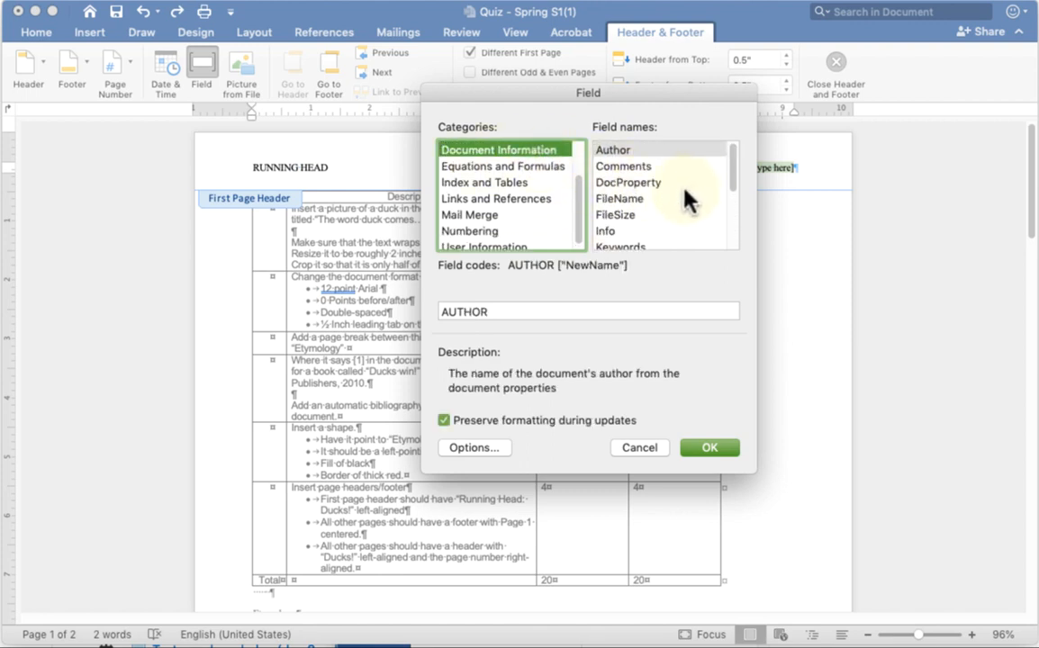
{"action": "left_click", "coordinate": [656, 199]}
{"action": "double_click", "coordinate": [657, 199]}
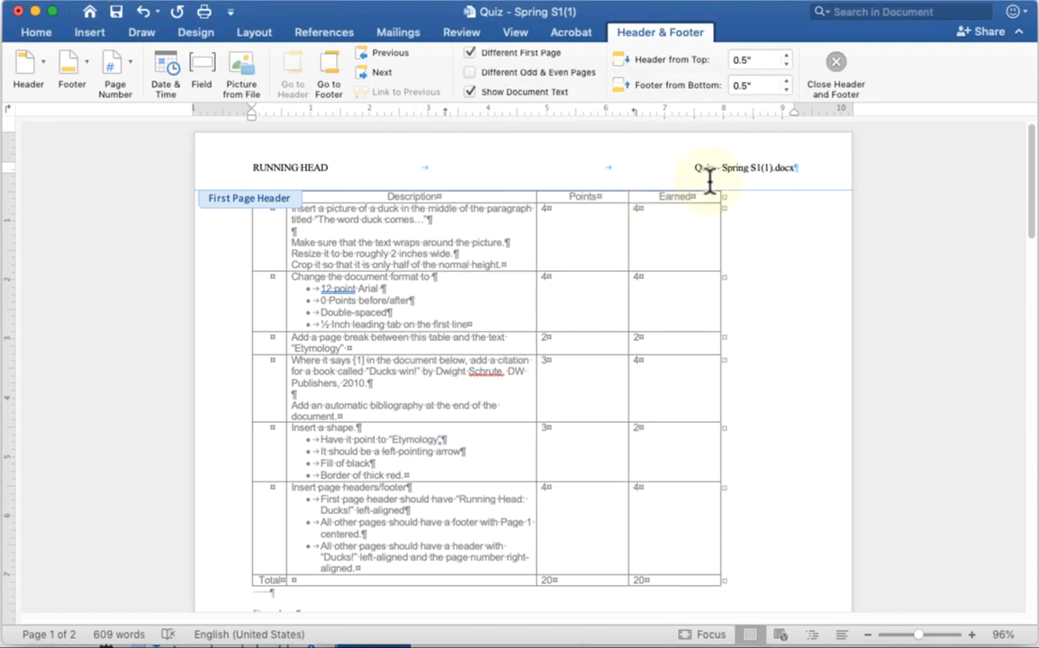
Step: Select and delete the file name field at the right of the first page header
{"action": "double_click", "coordinate": [704, 170]}
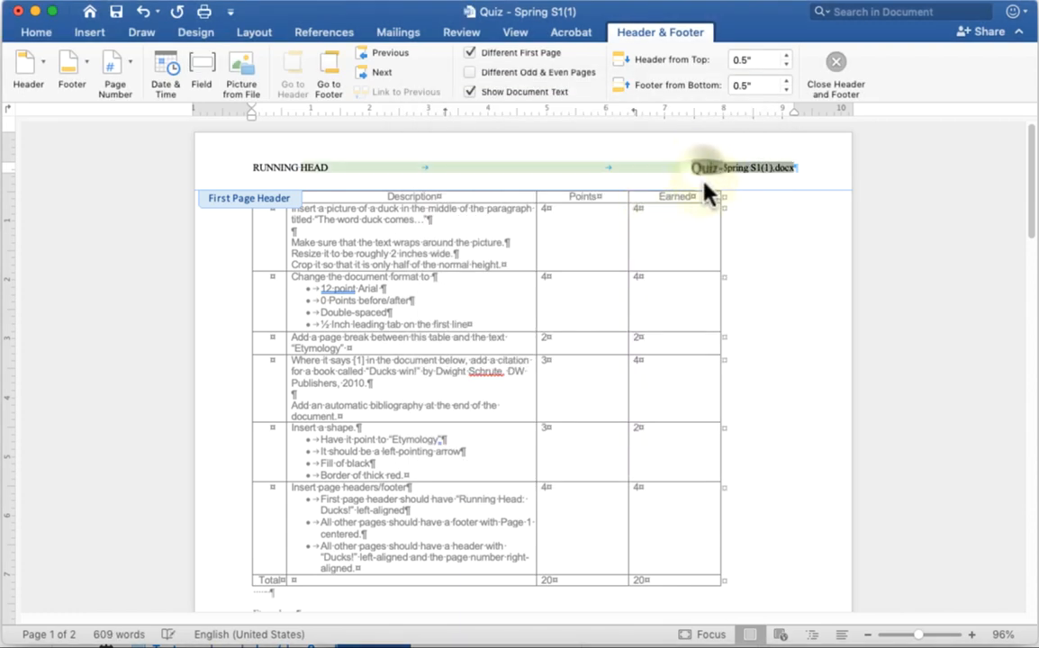
{"action": "left_click", "coordinate": [704, 171]}
{"action": "left_click", "coordinate": [167, 169]}
{"action": "left_click", "coordinate": [733, 168]}
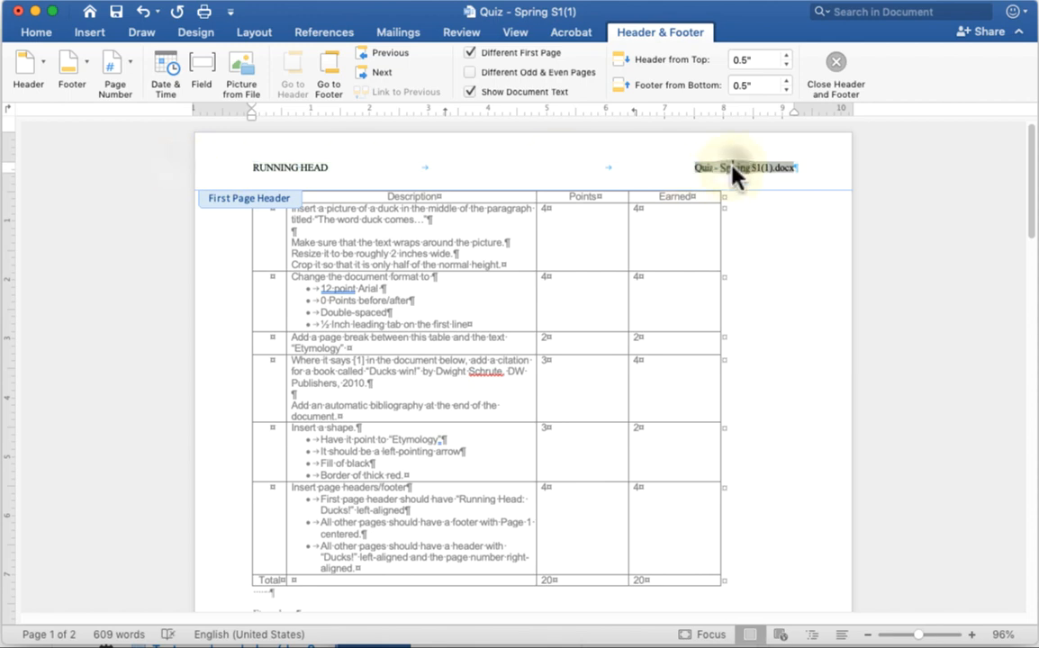
{"action": "left_click_drag", "start_coordinate": [692, 169], "coordinate": [809, 166]}
{"action": "key", "text": "BackSpace"}
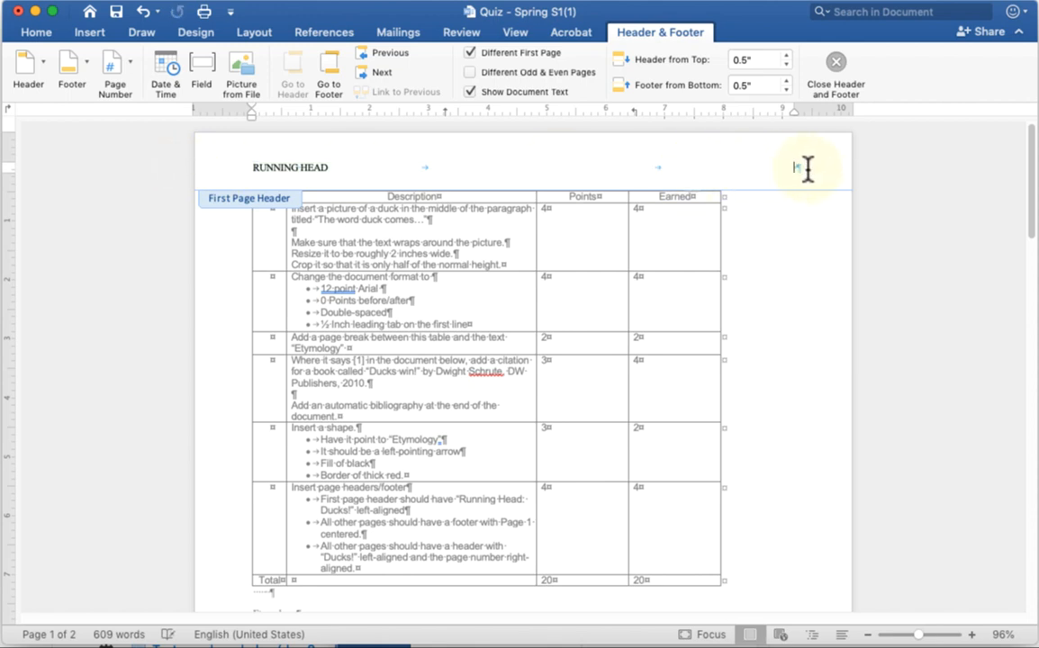
Step: Insert the Page field from the Numbering category at the right tab of the first page header
{"action": "left_click", "coordinate": [200, 68]}
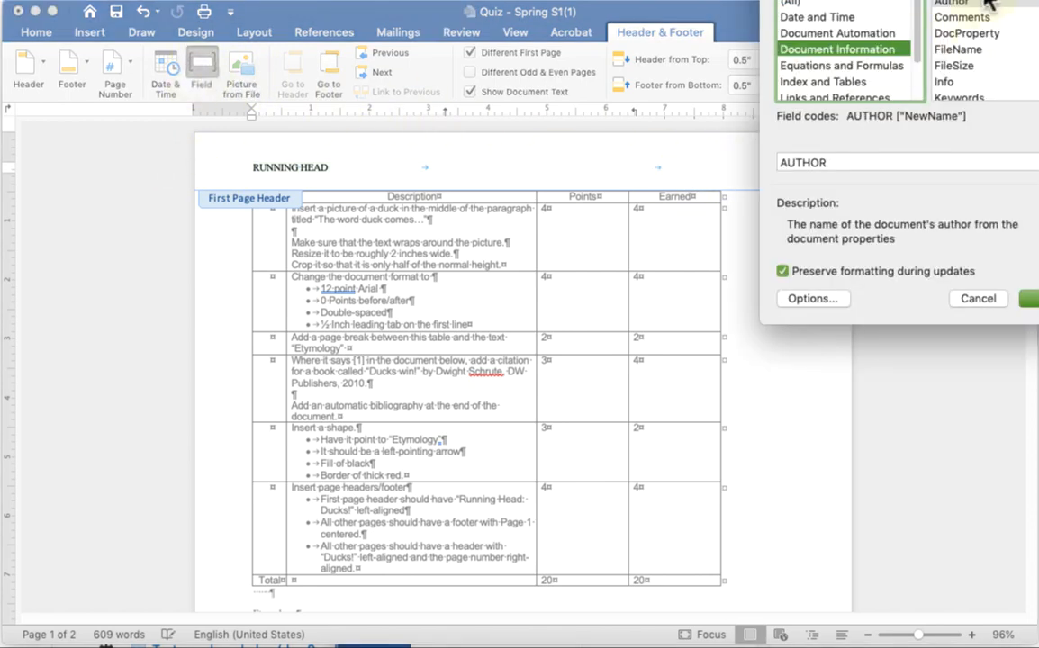
{"action": "scroll", "coordinate": [693, 171], "scroll_direction": "down", "scroll_amount": 3}
{"action": "left_click", "coordinate": [688, 209]}
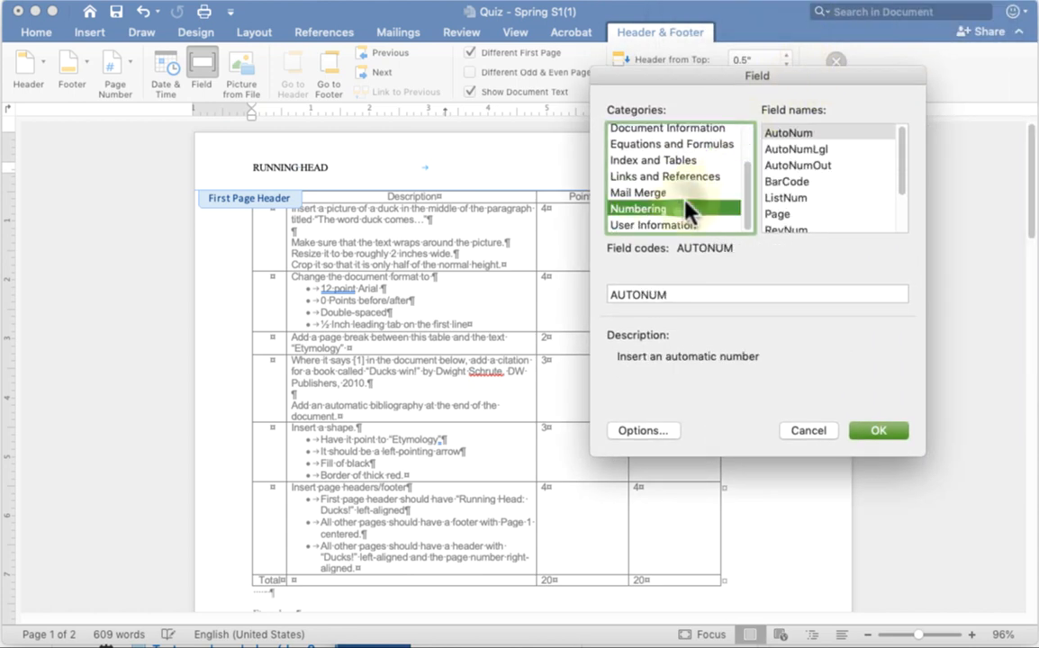
{"action": "left_click", "coordinate": [822, 214]}
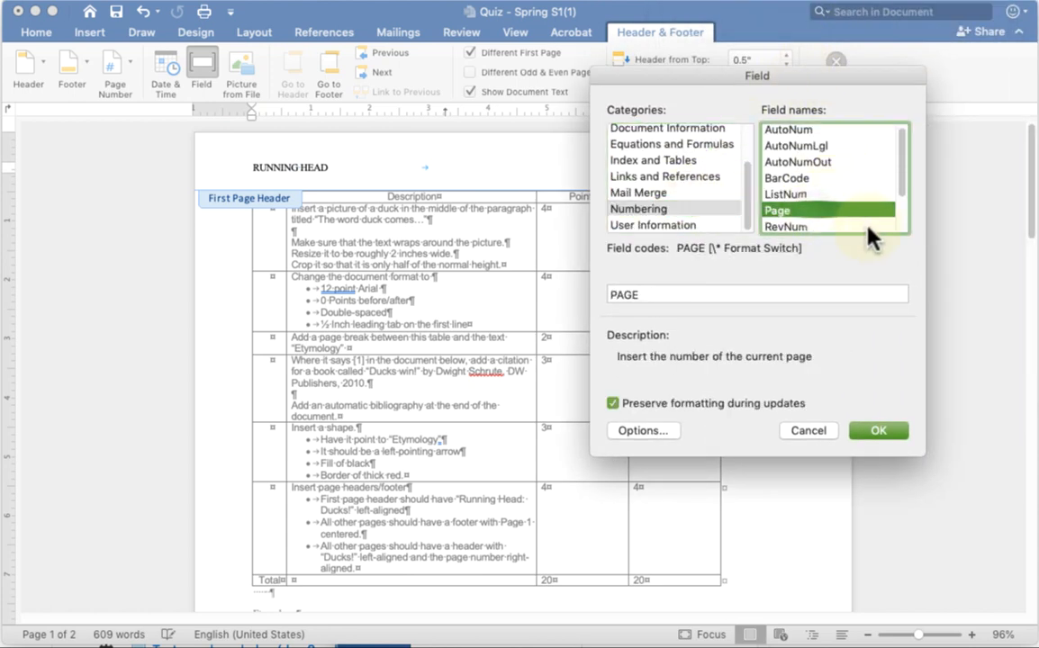
{"action": "left_click", "coordinate": [881, 434]}
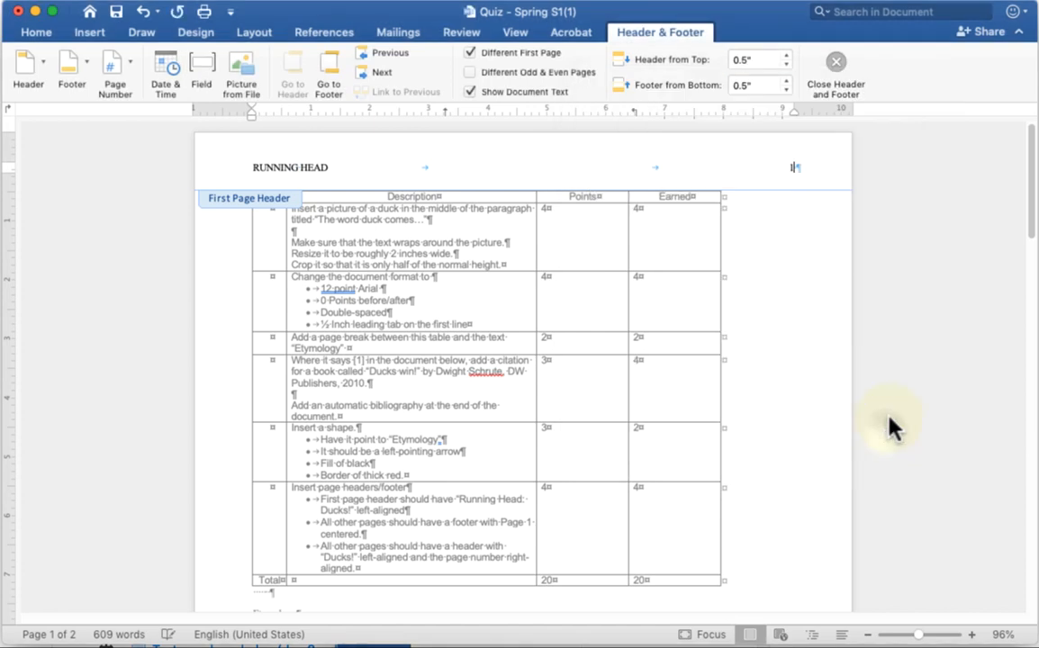
Step: Add the word "Page" before the page number field and "of" after it in the first page header
{"action": "left_click_drag", "start_coordinate": [781, 168], "coordinate": [806, 168]}
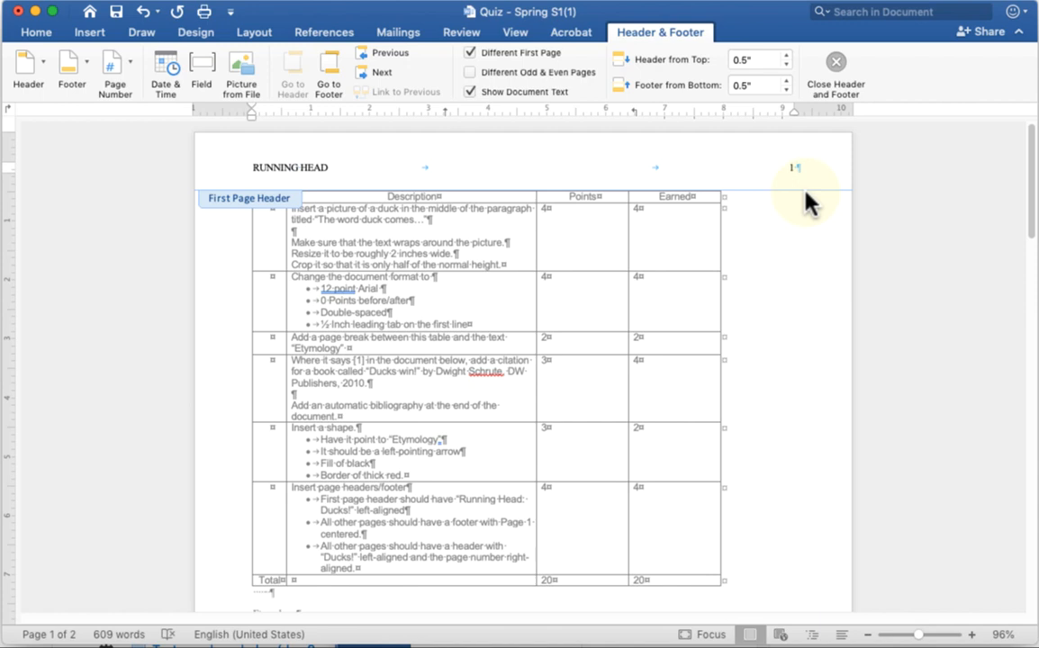
{"action": "key", "text": "Home"}
{"action": "type", "text": "Page"}
{"action": "key", "text": "End"}
{"action": "type", "text": "of"}
Step: Insert the SectionPages field from the Numbering category after "of" in the first page header
{"action": "left_click", "coordinate": [200, 65]}
{"action": "left_click_drag", "start_coordinate": [942, 0], "coordinate": [705, 90]}
{"action": "scroll", "coordinate": [783, 226], "scroll_direction": "down", "scroll_amount": 3}
{"action": "left_click", "coordinate": [779, 228]}
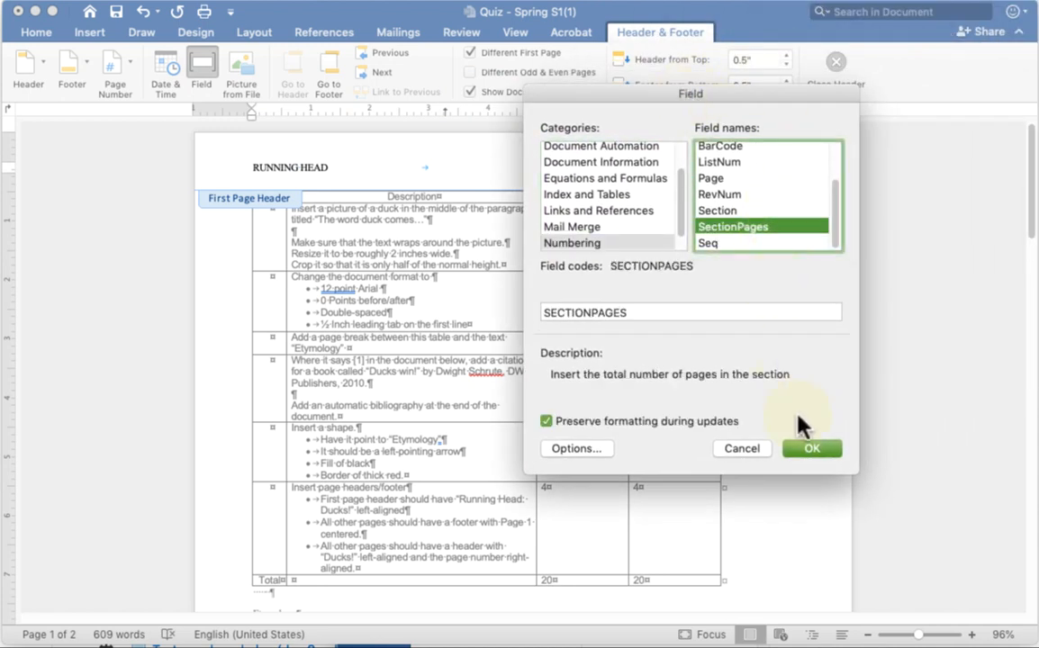
{"action": "left_click", "coordinate": [809, 450]}
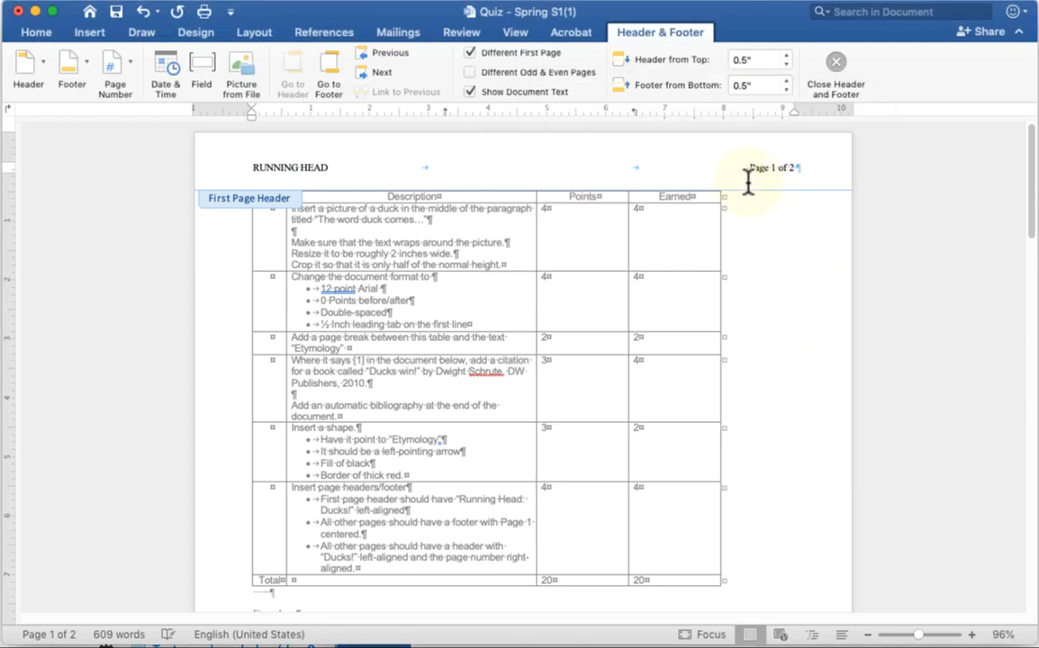
Step: Select the page 2 header line and look through the built-in headers and the available field categories
{"action": "left_click", "coordinate": [184, 168]}
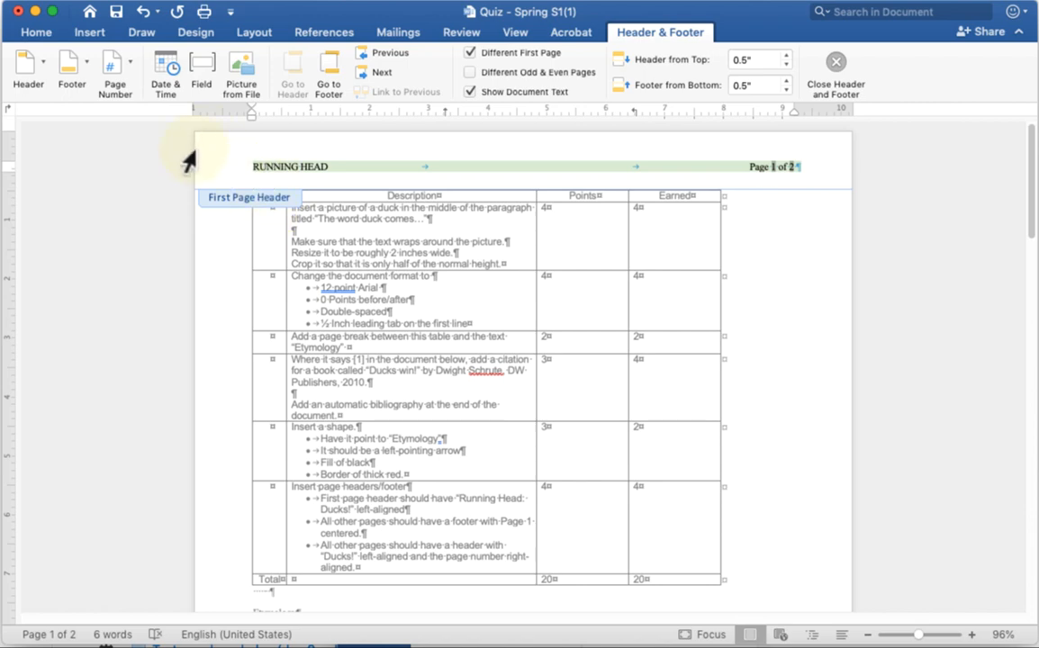
{"action": "scroll", "coordinate": [211, 359], "scroll_direction": "down", "scroll_amount": 15}
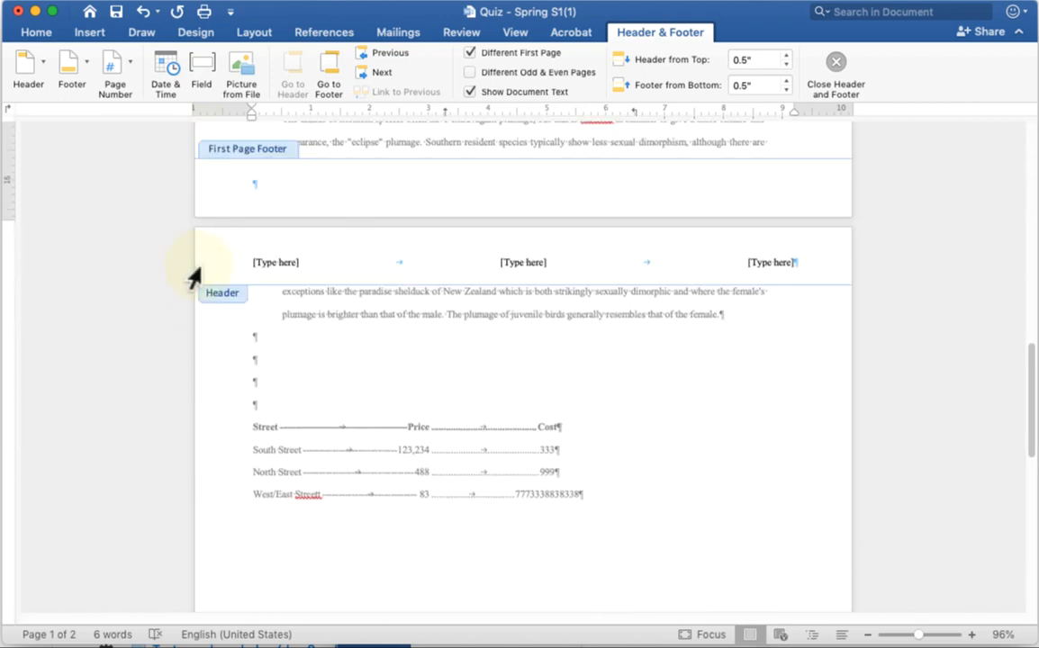
{"action": "left_click", "coordinate": [191, 266]}
{"action": "left_click", "coordinate": [40, 59]}
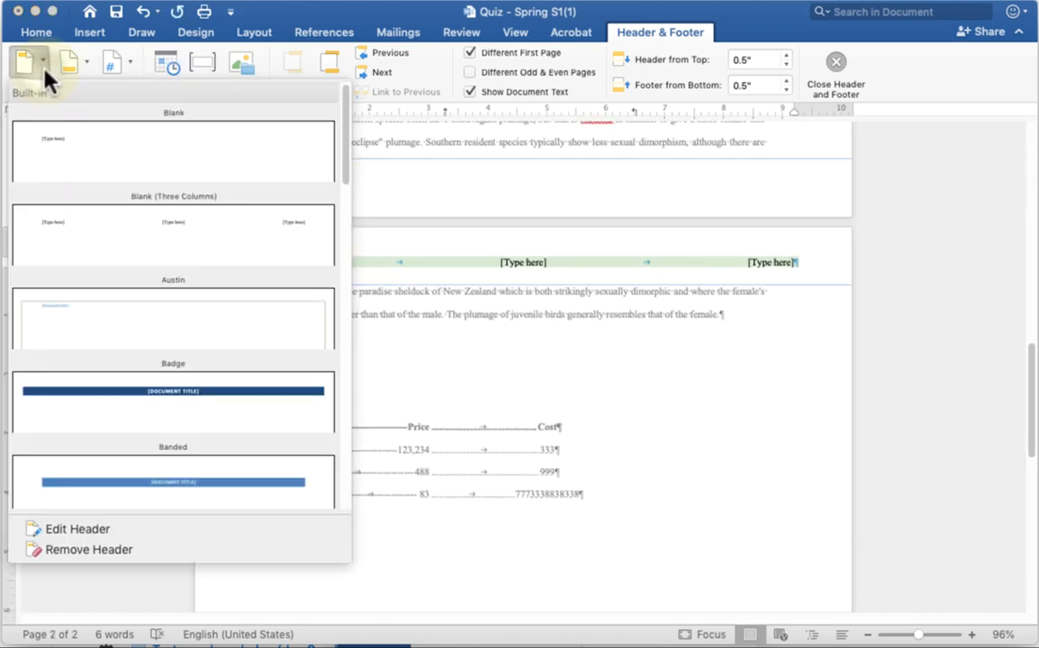
{"action": "left_click", "coordinate": [440, 239]}
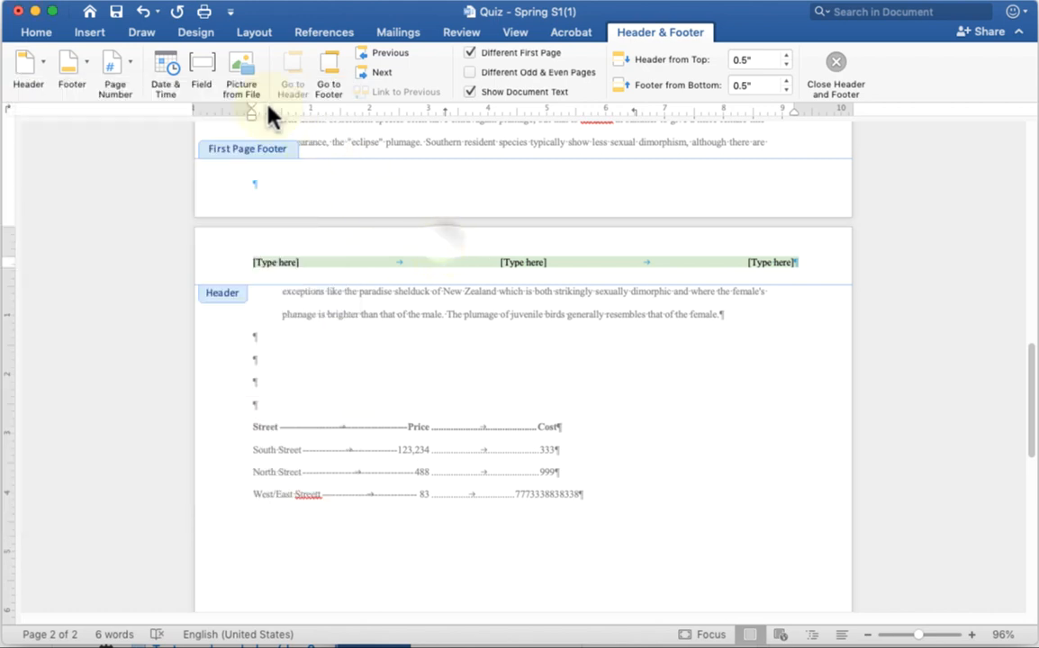
{"action": "left_click", "coordinate": [213, 69]}
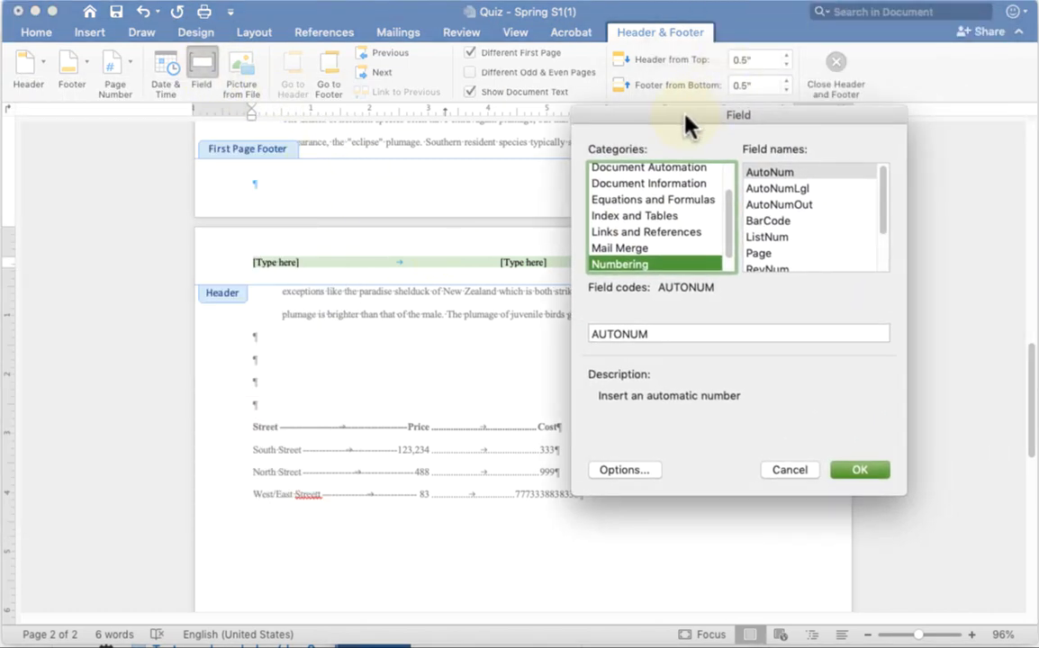
{"action": "scroll", "coordinate": [673, 208], "scroll_direction": "up", "scroll_amount": 2}
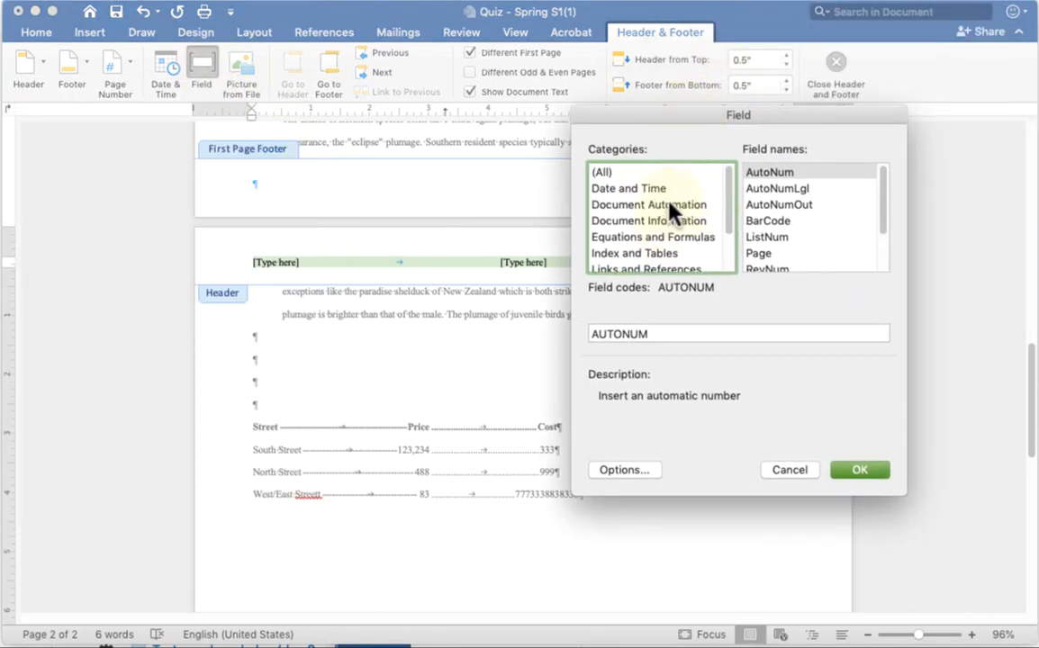